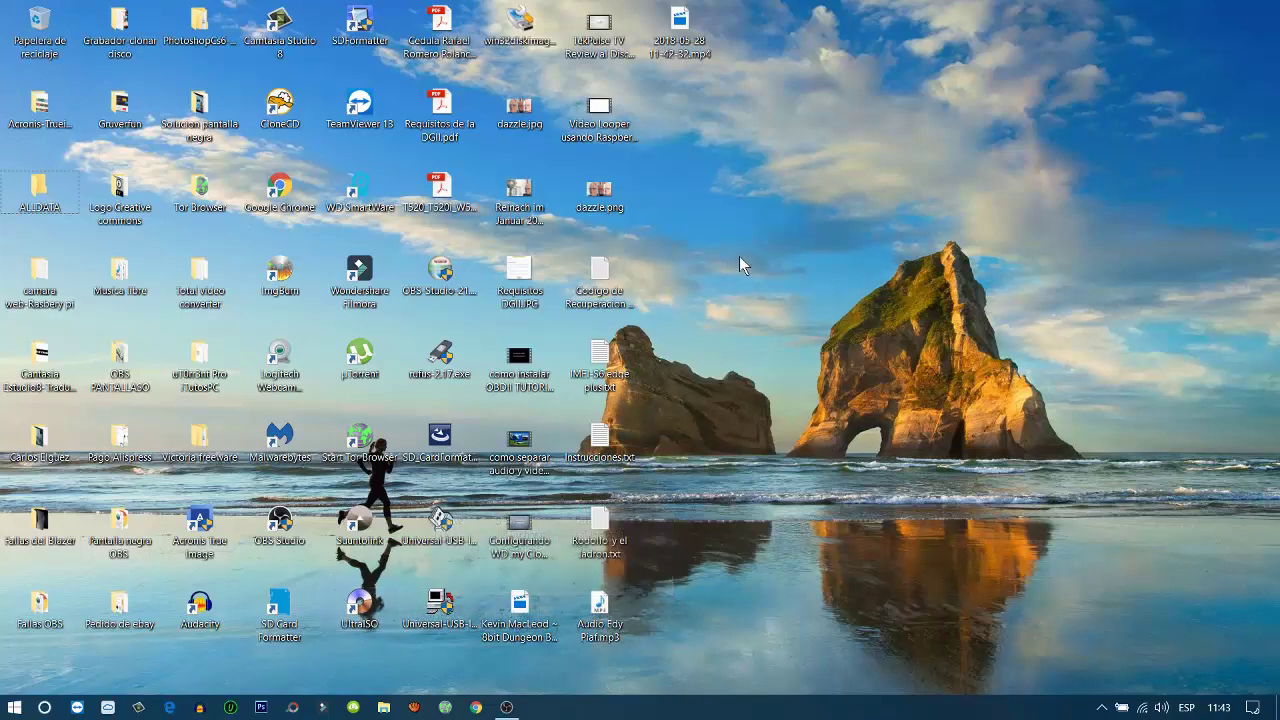
Browse the Start menu app list to the WinRAR group, then close the list
click(14, 707)
scroll(156, 513, down, 10)
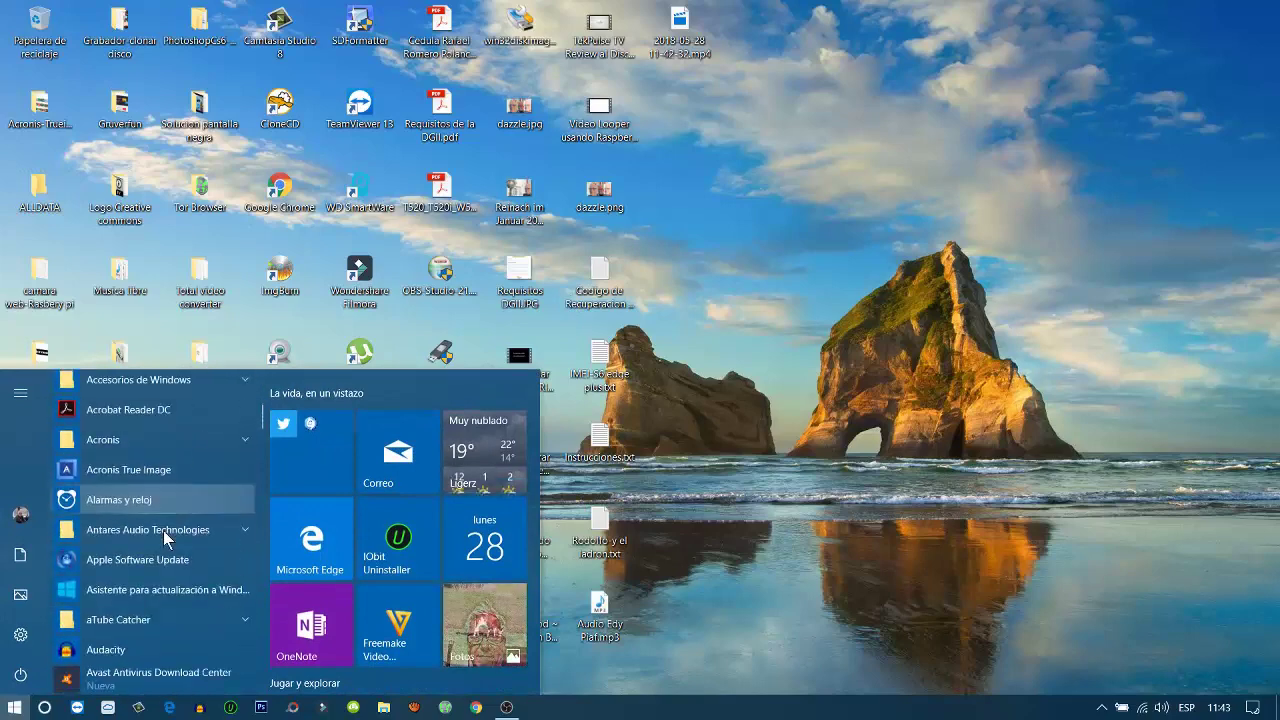
scroll(166, 546, down, 15)
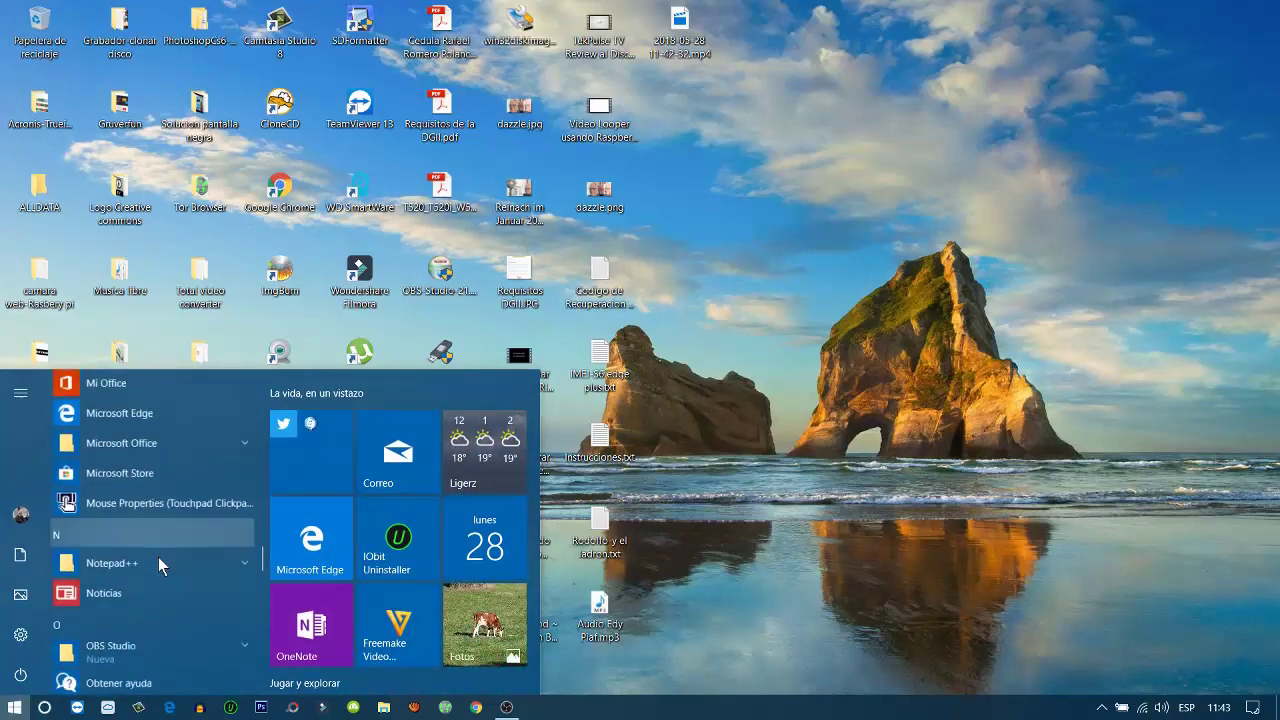
scroll(157, 565, down, 10)
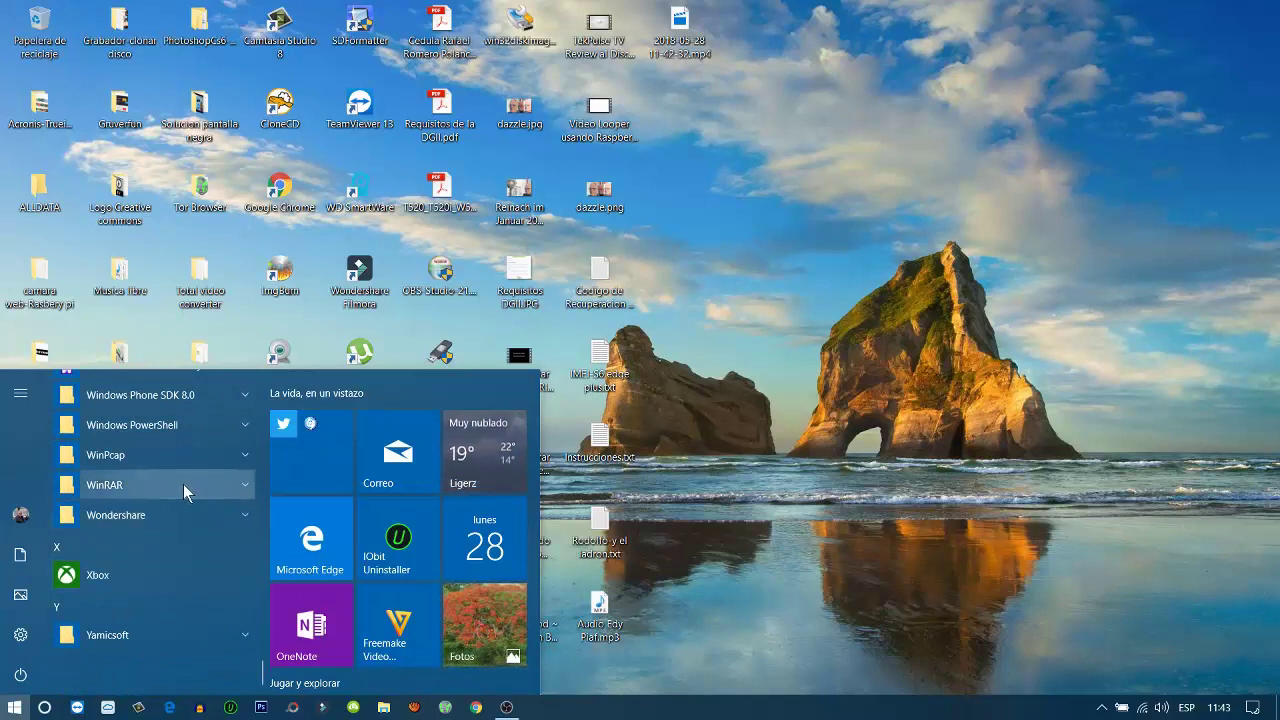
click(241, 482)
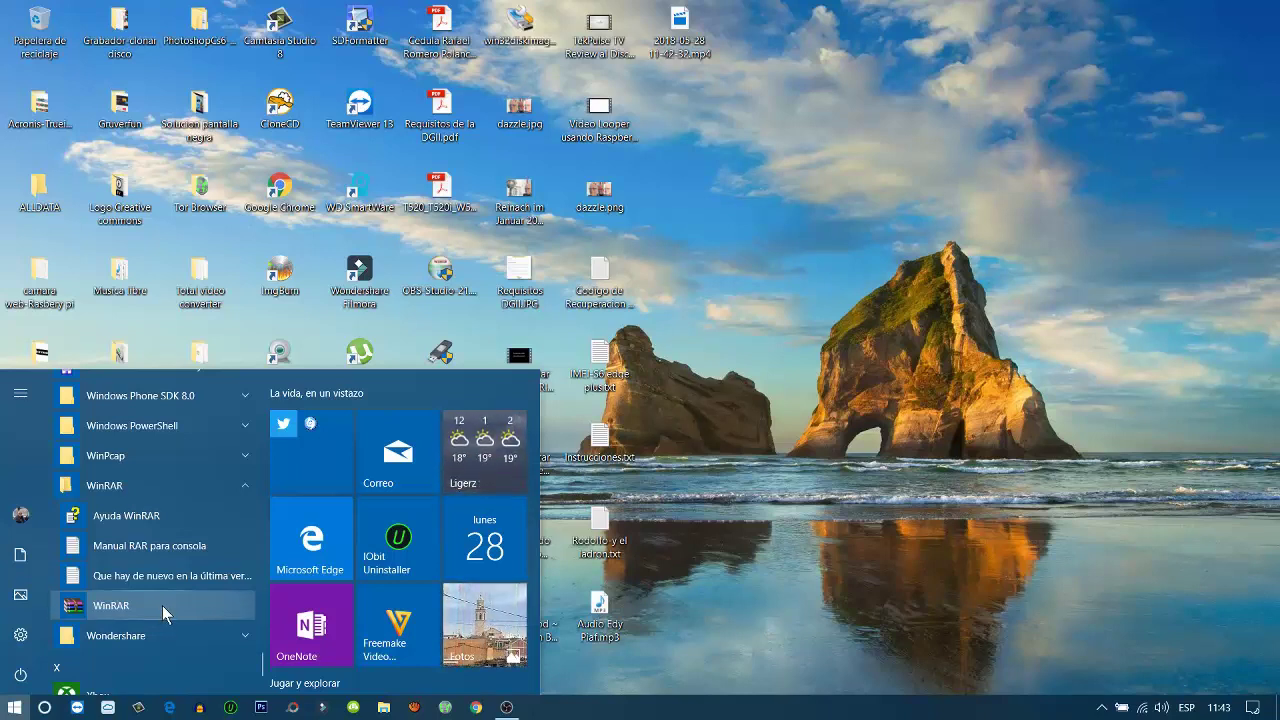
click(820, 297)
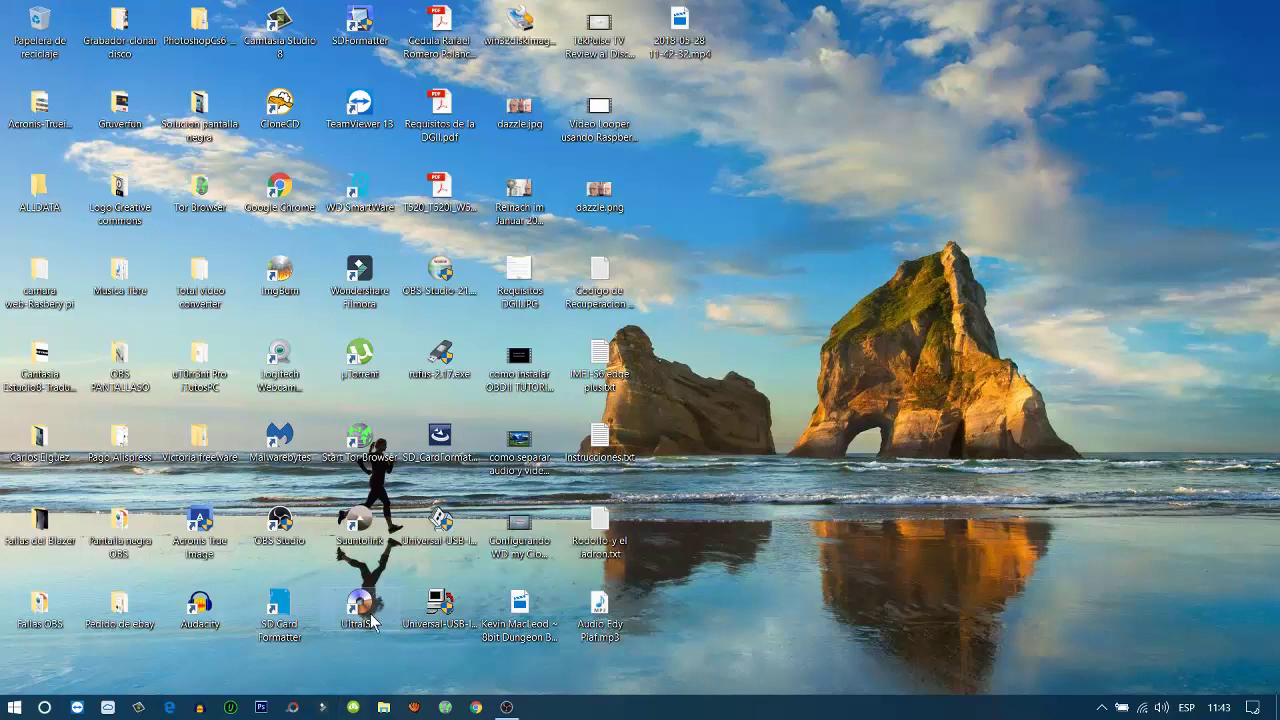
Launch WinRAR from its program group in the Start menu app list
mouse_move(375, 614)
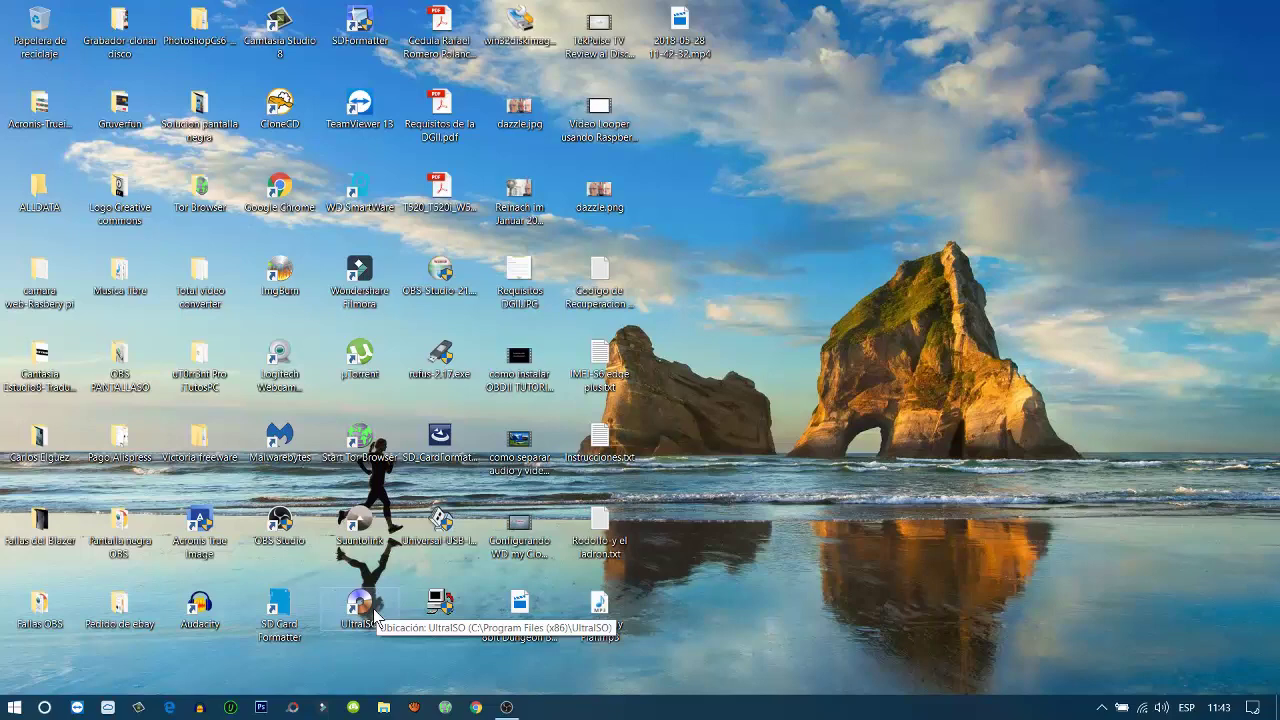
click(14, 710)
scroll(180, 550, down, 10)
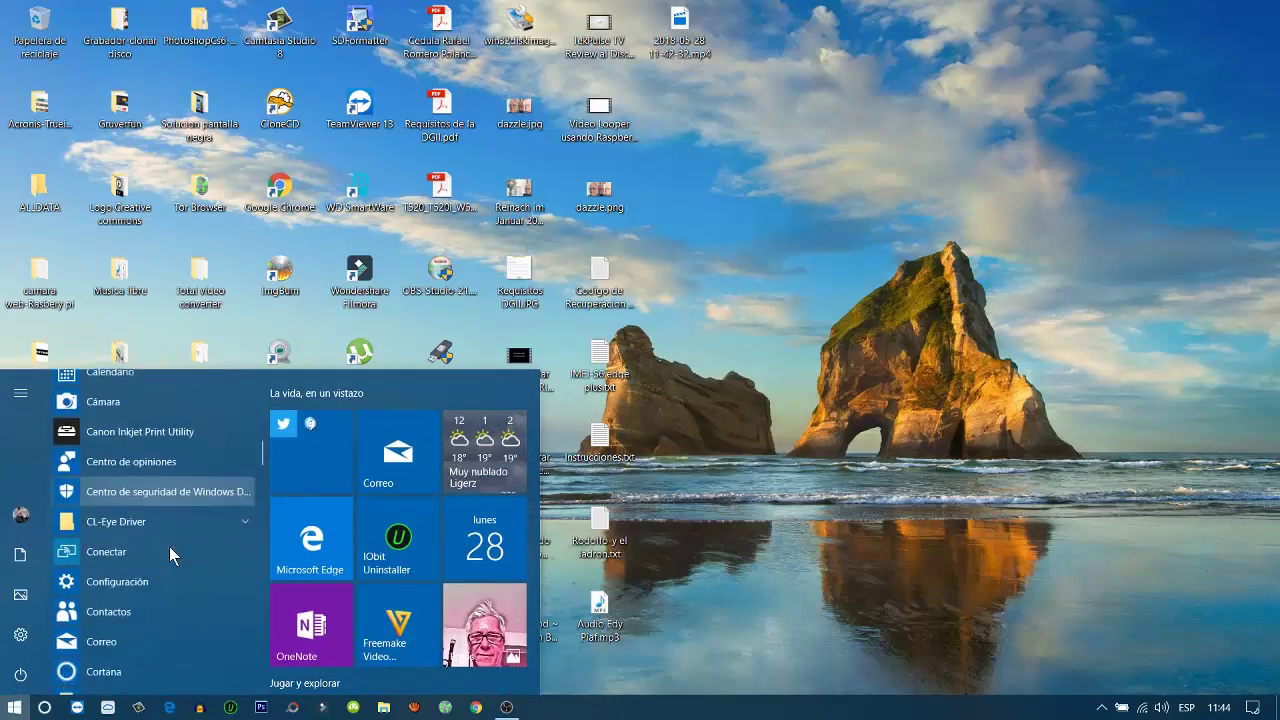
scroll(169, 549, down, 15)
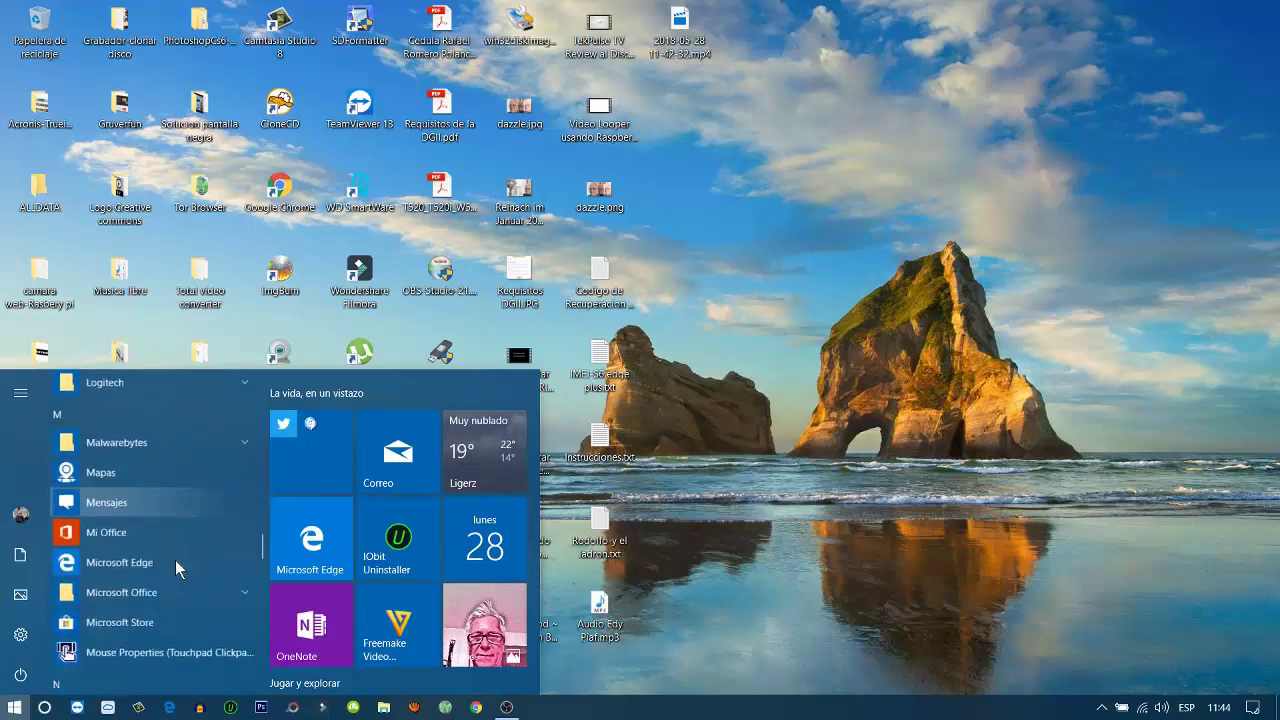
scroll(175, 560, down, 10)
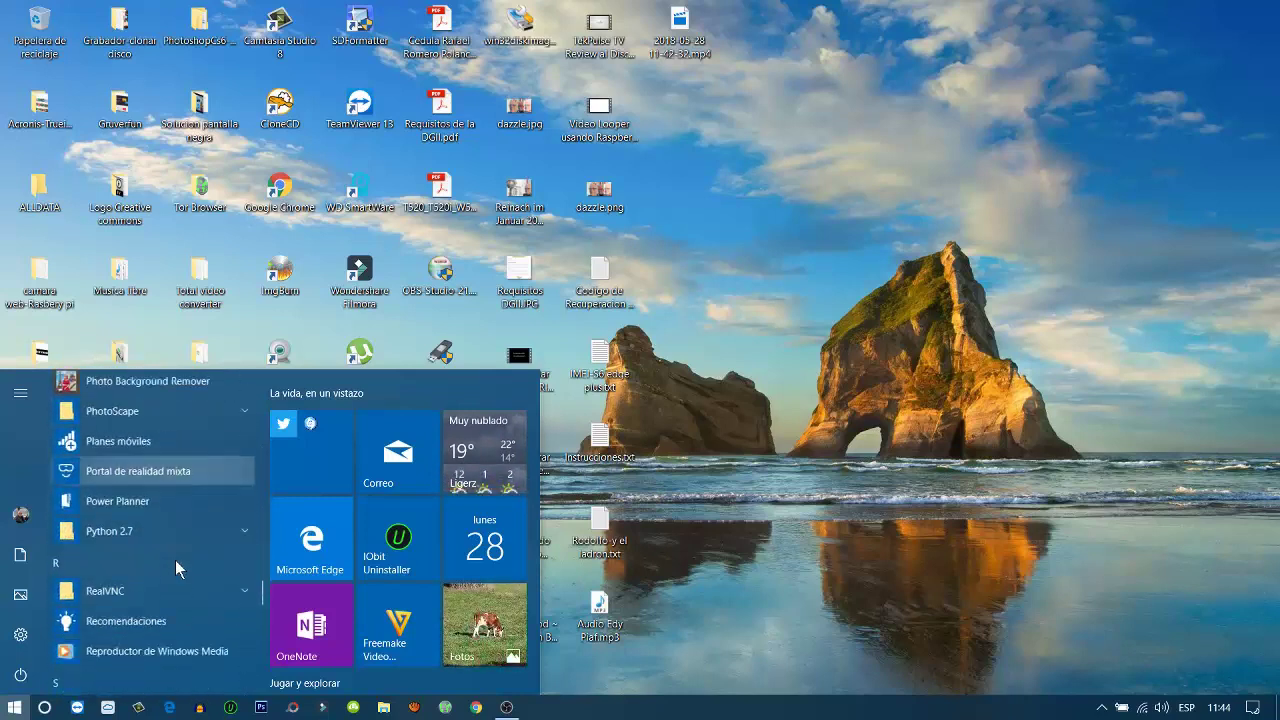
scroll(175, 560, down, 12)
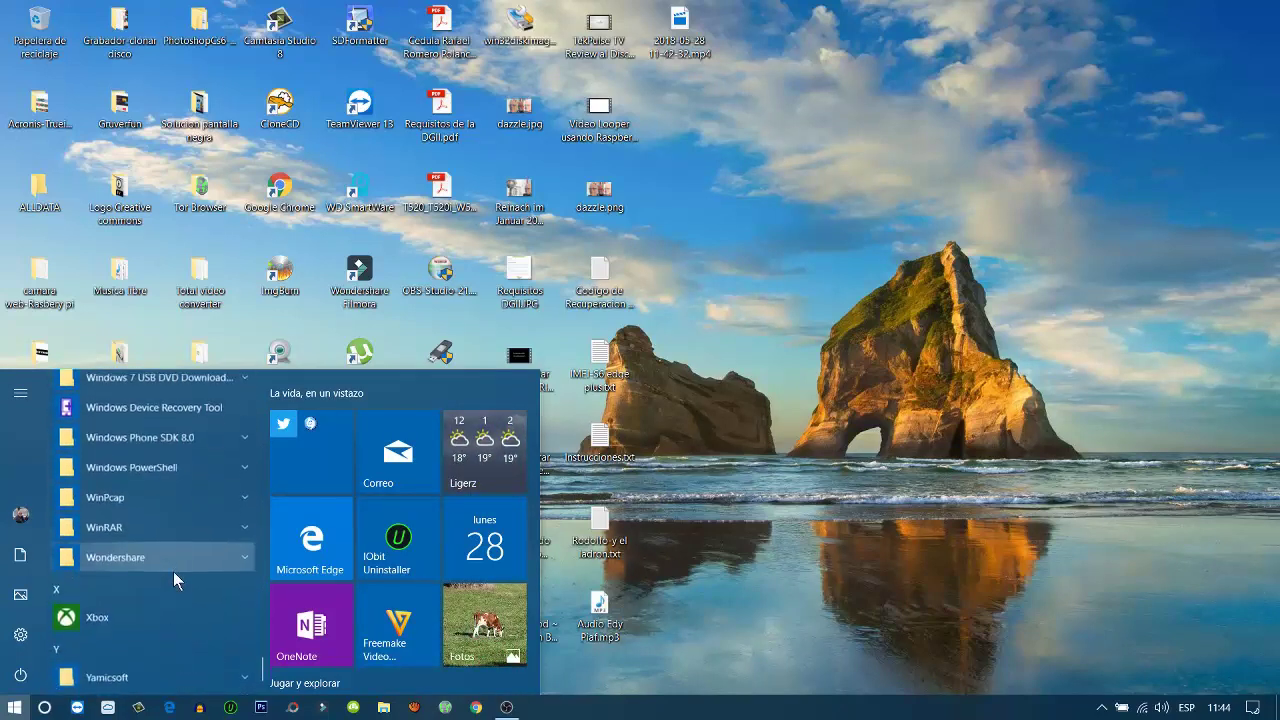
scroll(173, 571, up, 2)
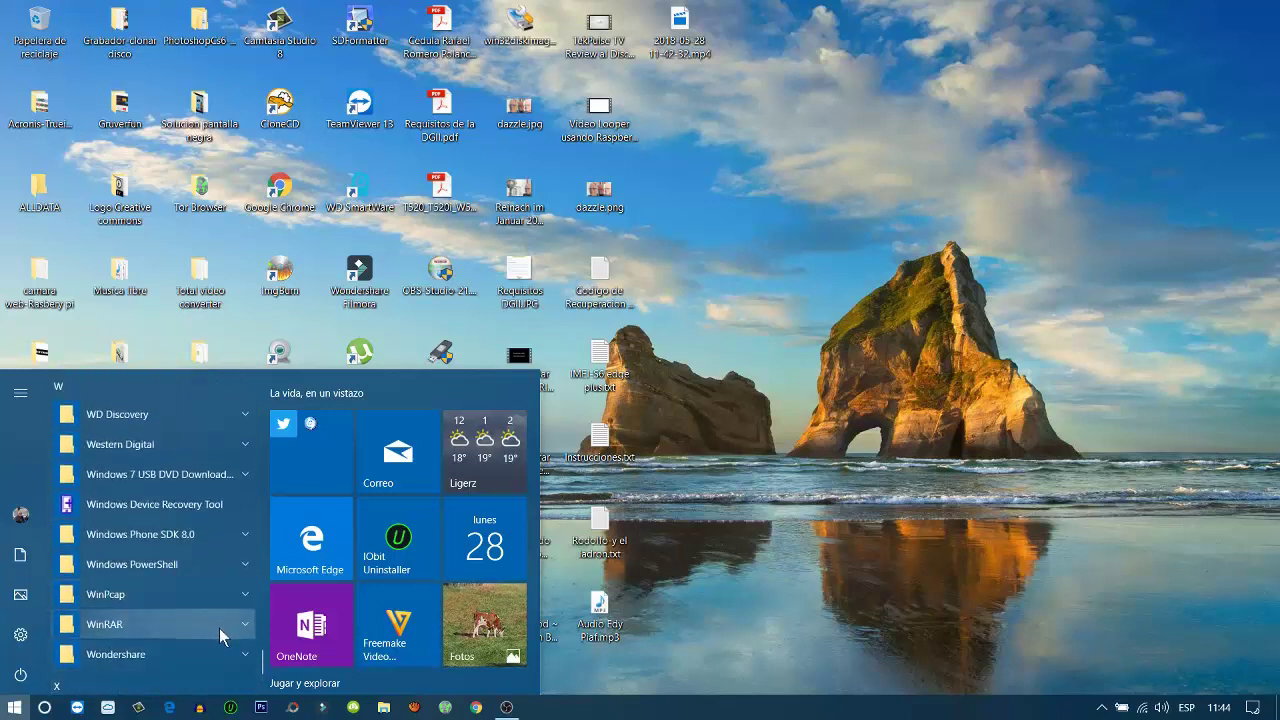
click(232, 626)
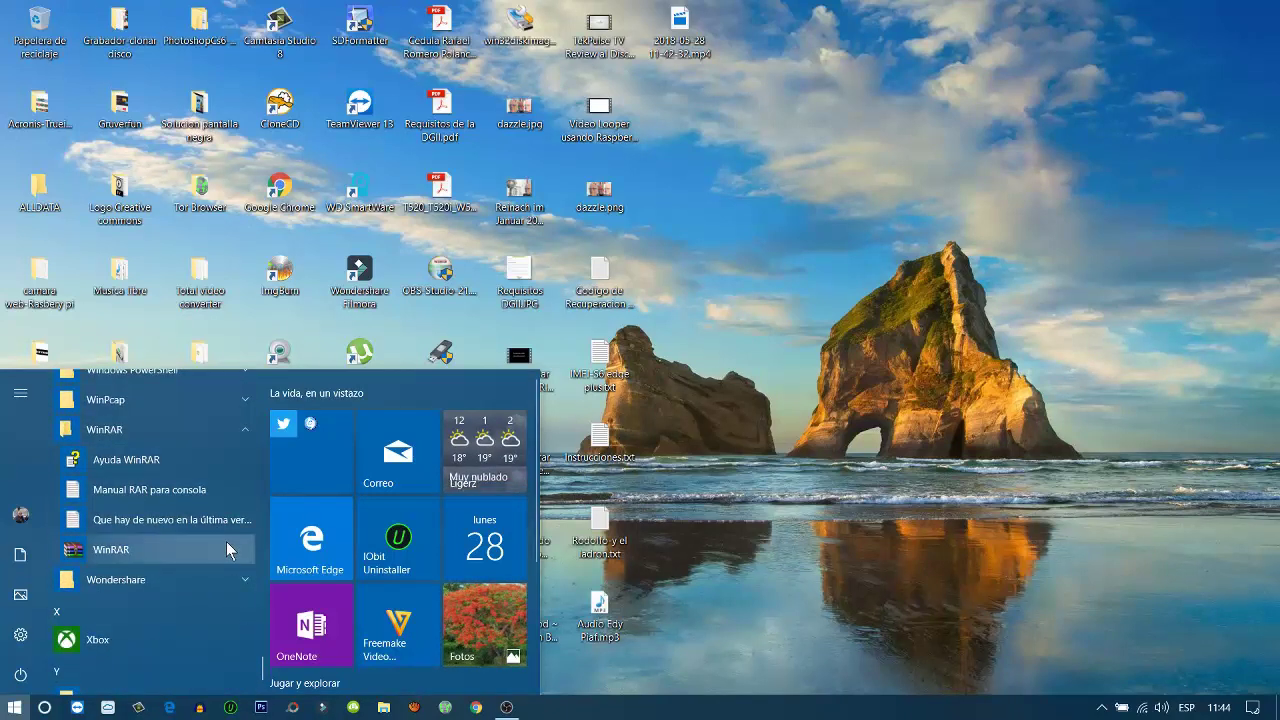
click(148, 549)
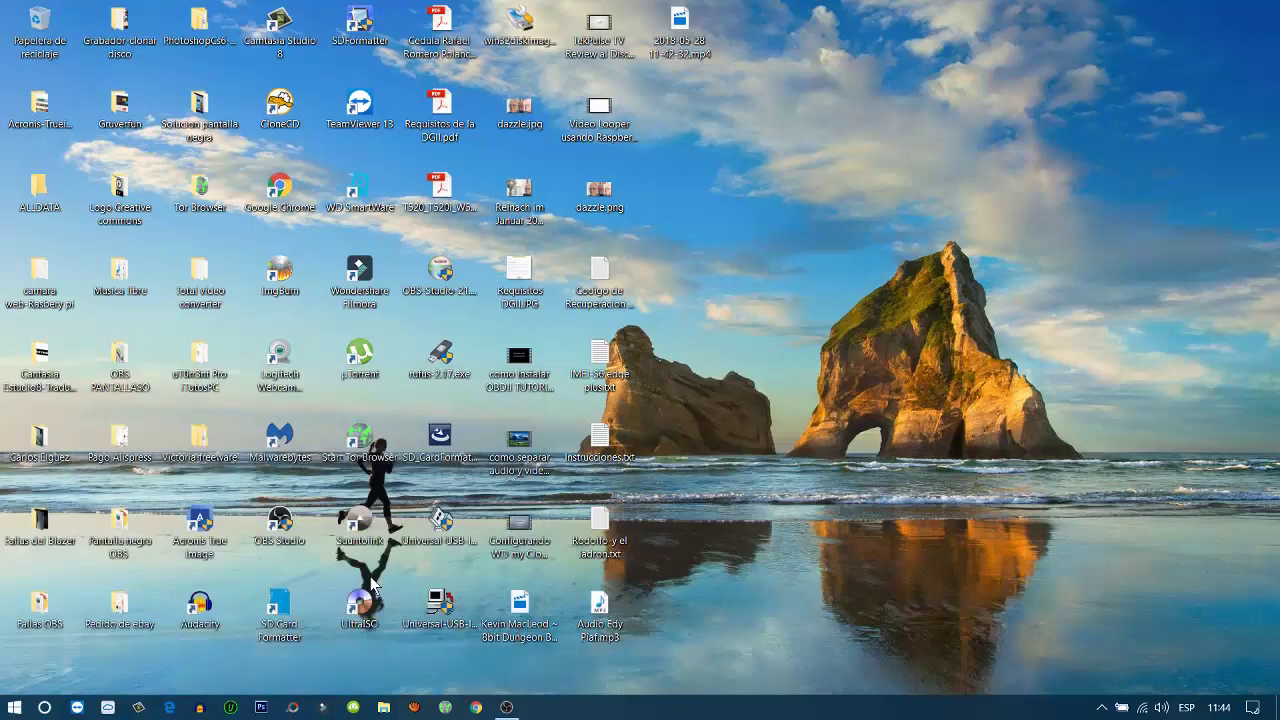
In File Explorer's This PC view, open the MITCHELL (F:) drive
click(362, 608)
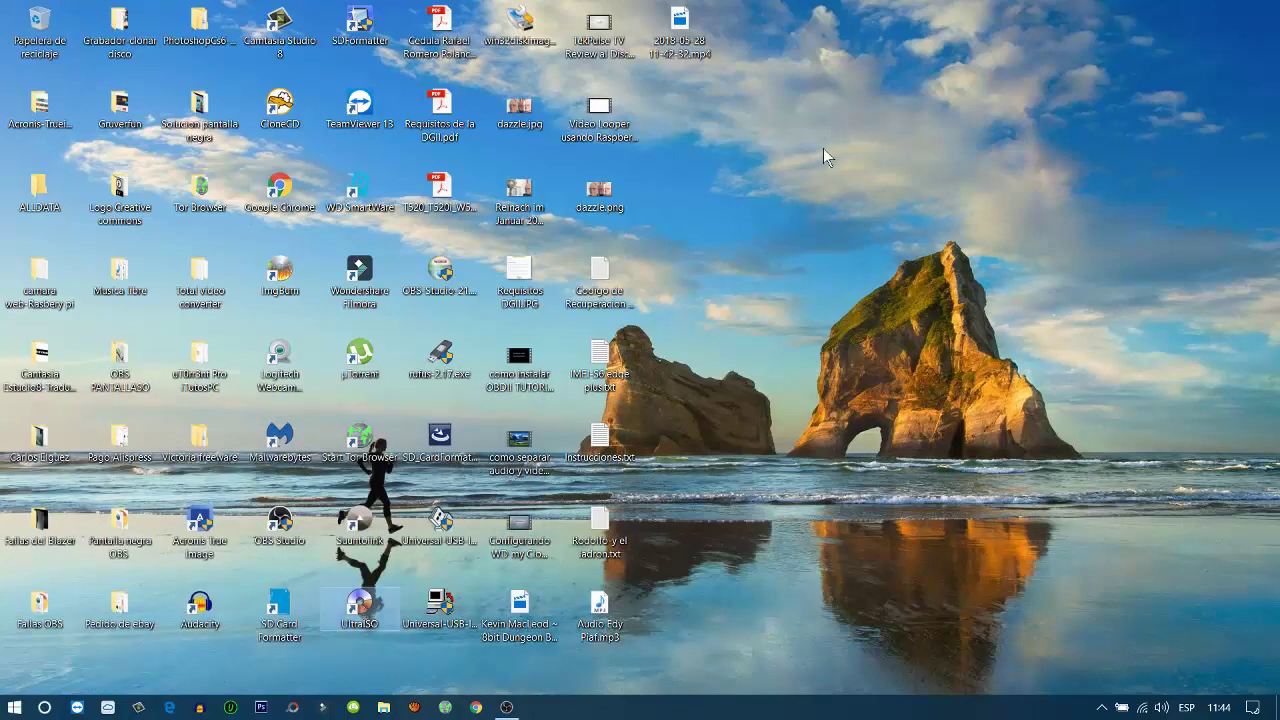
click(818, 172)
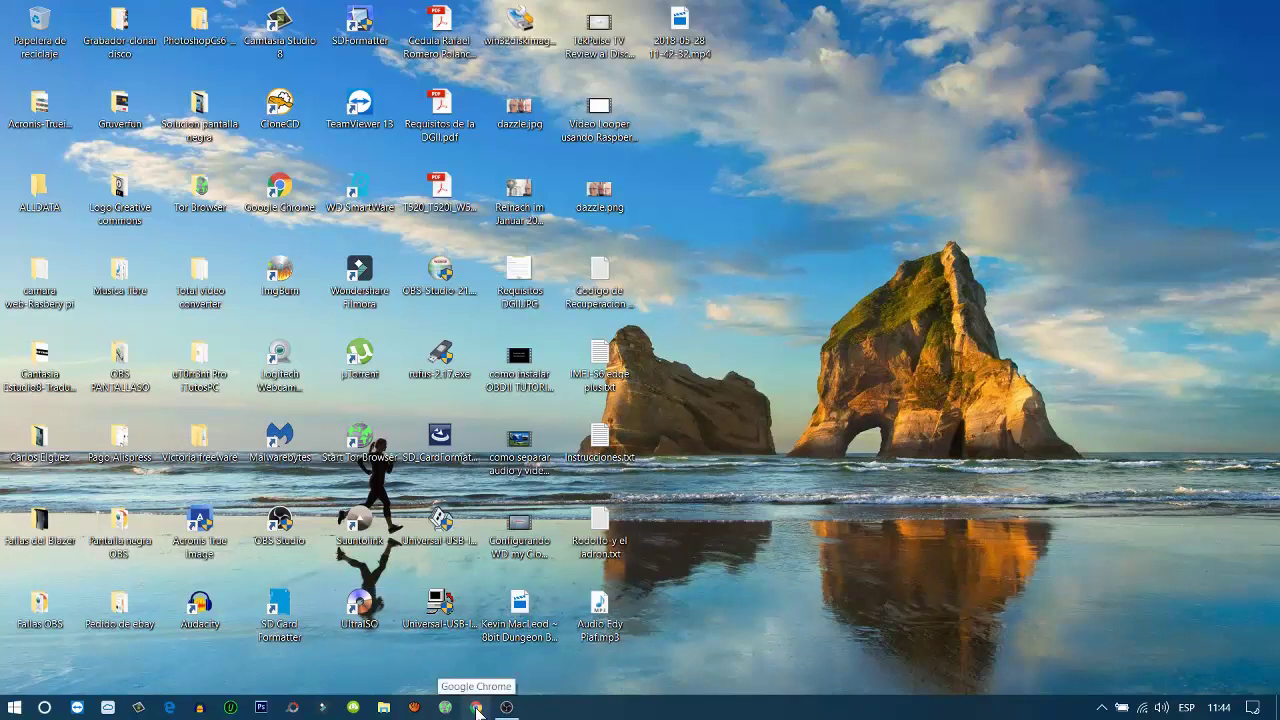
click(383, 707)
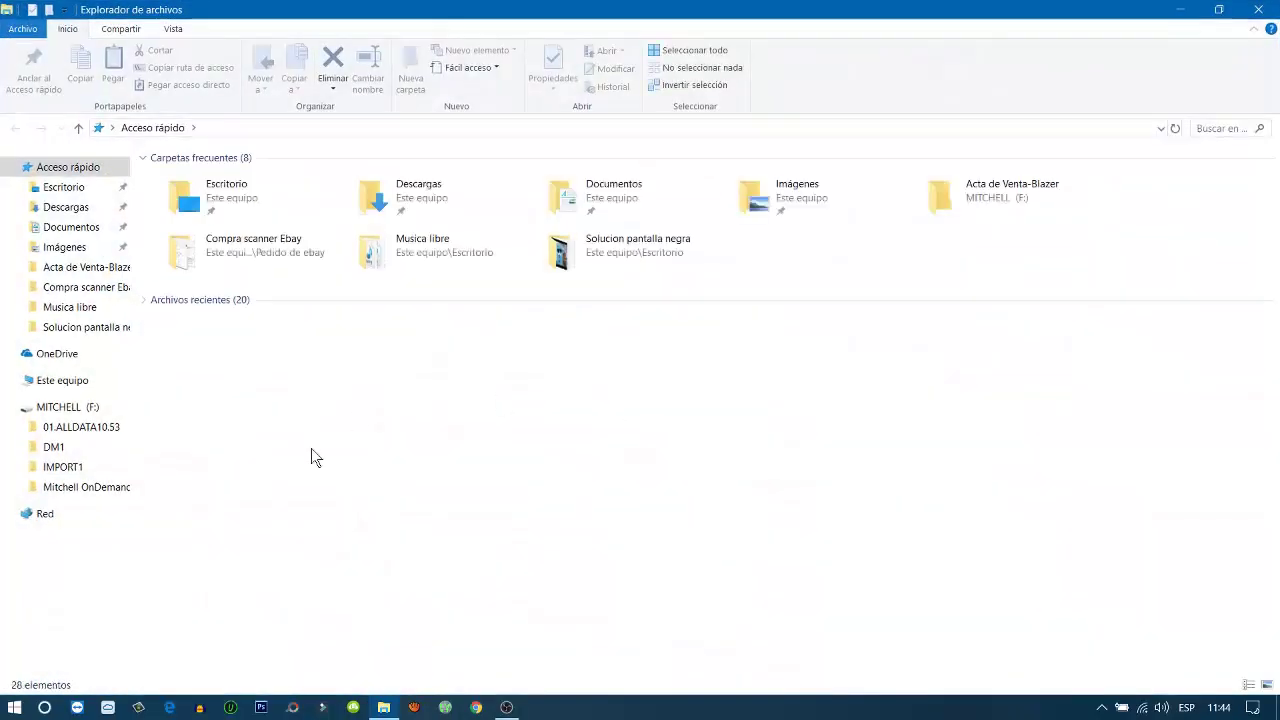
click(73, 381)
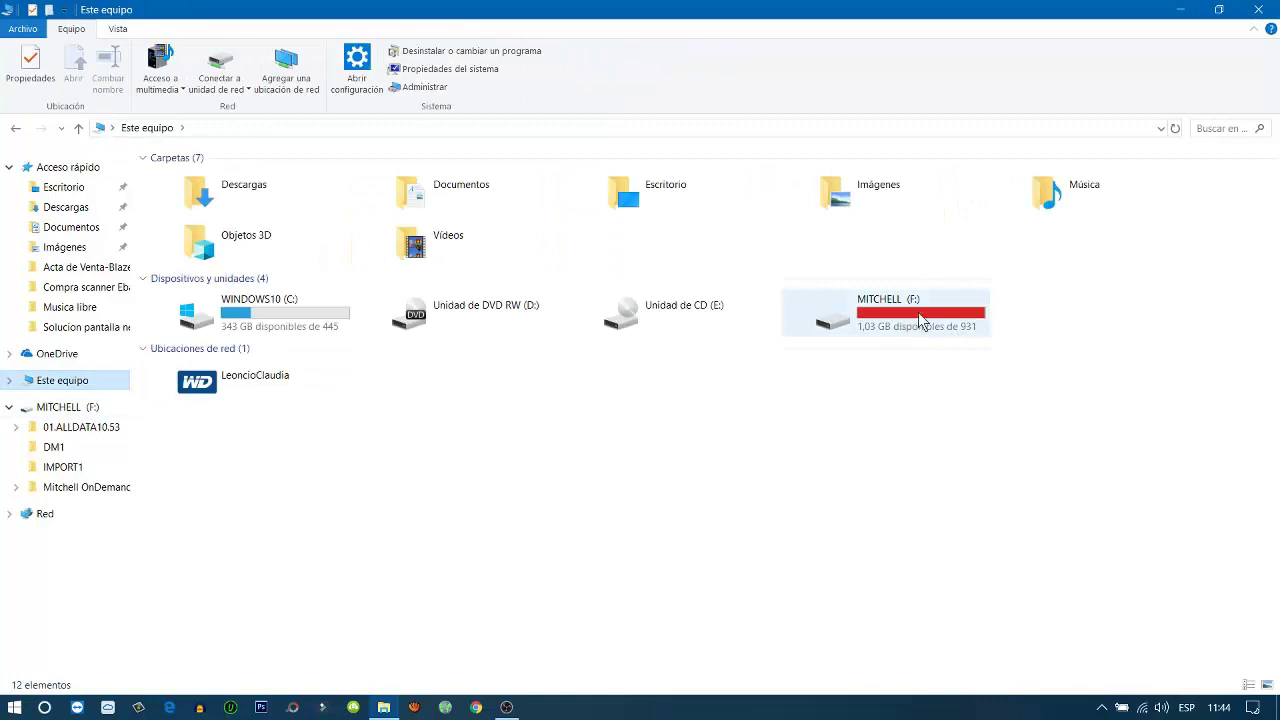
mouse_move(920, 331)
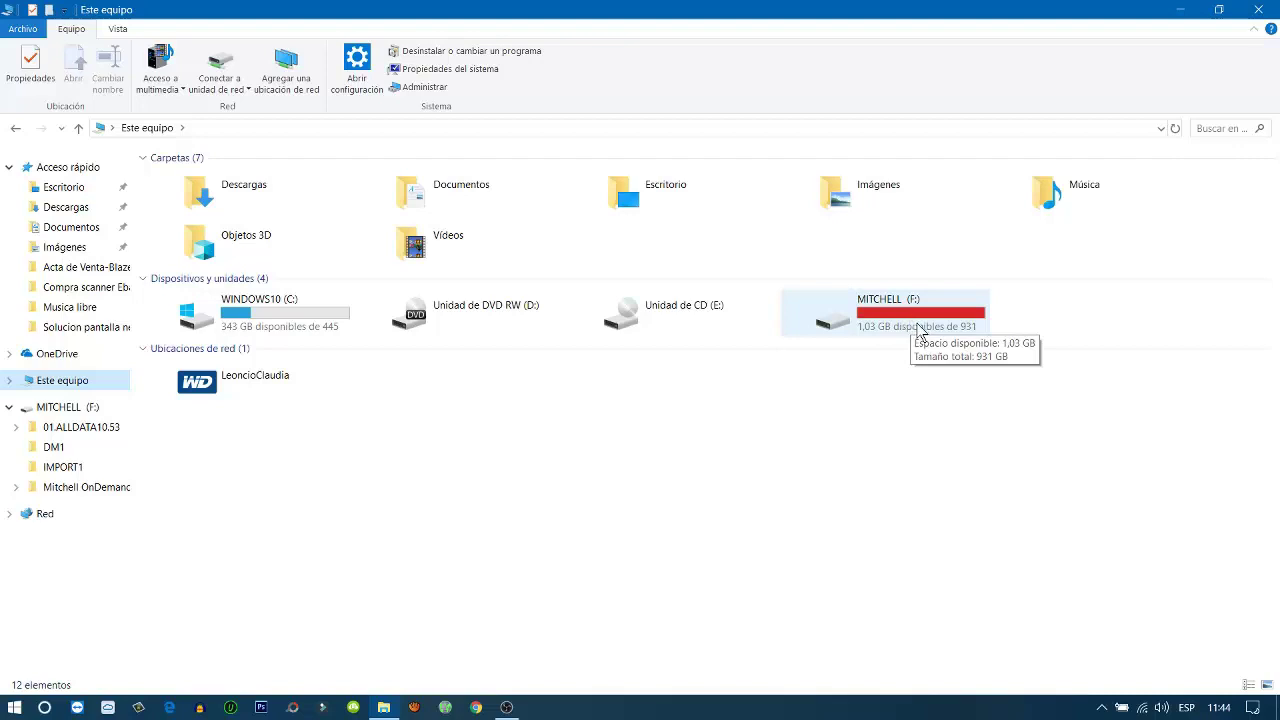
click(897, 315)
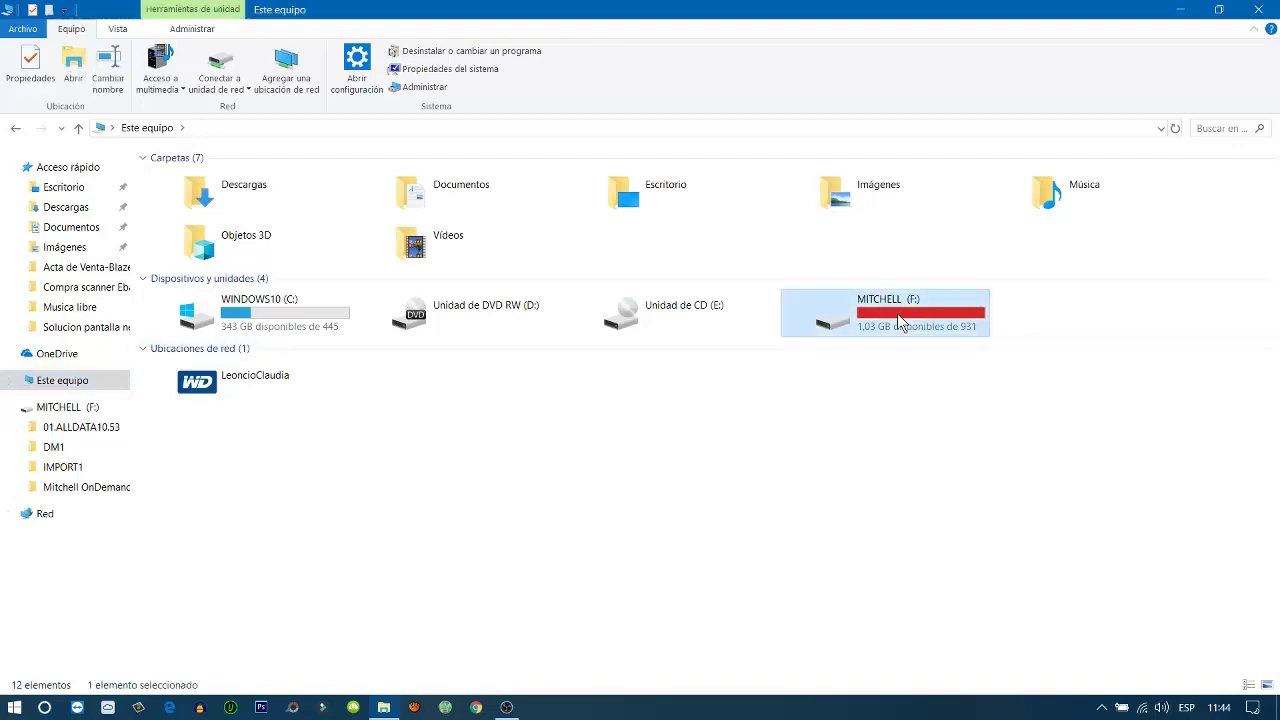
double_click(897, 313)
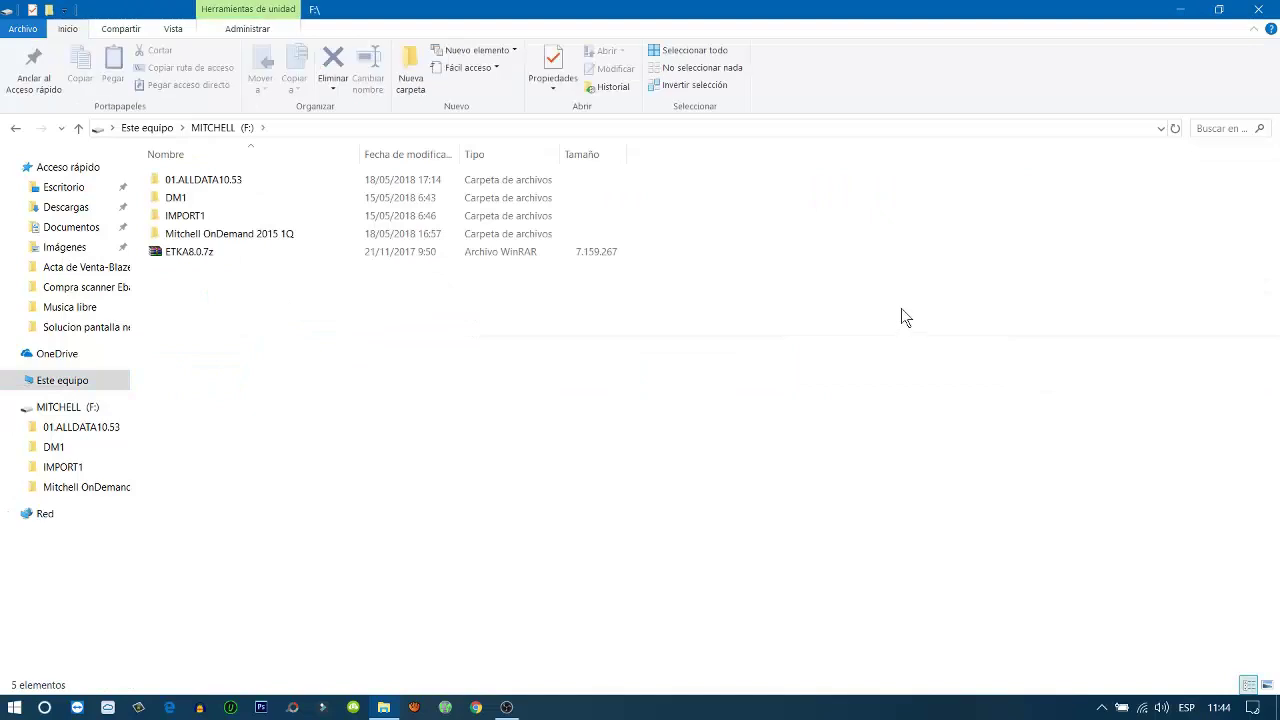
Open 01.ALLDATA10.53 and look inside its AFW and DM folders
double_click(250, 179)
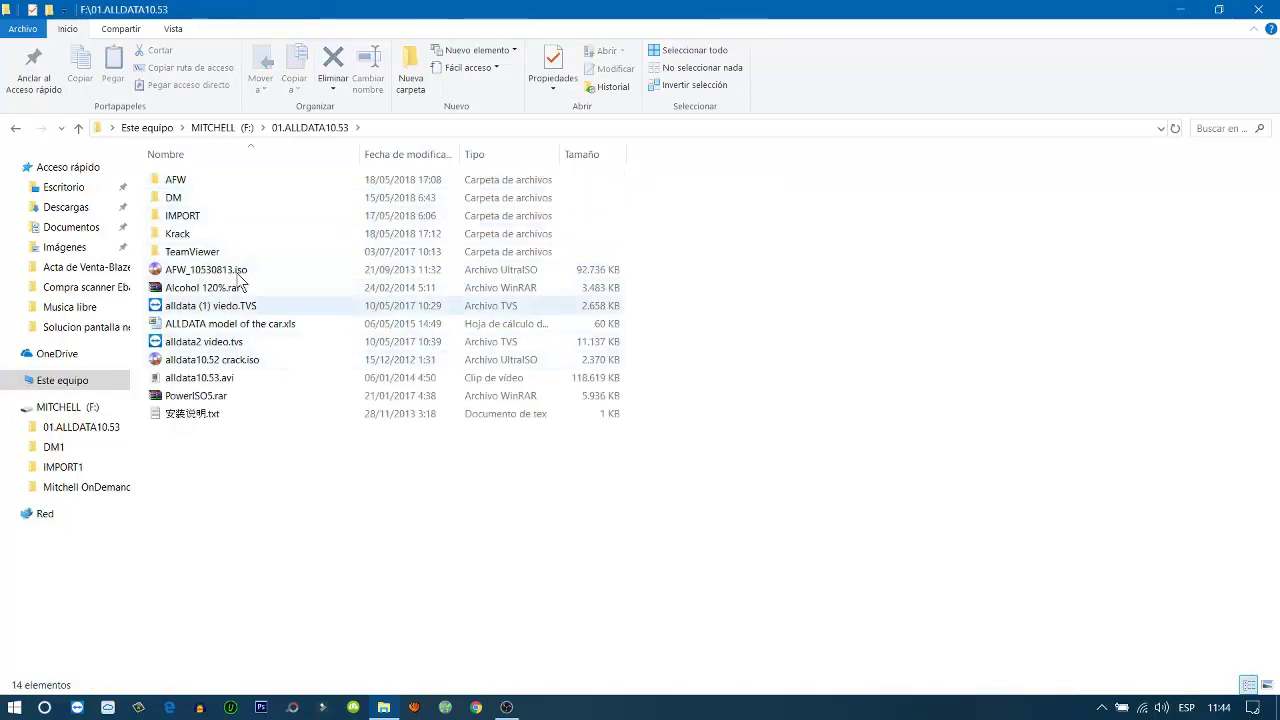
click(211, 183)
double_click(211, 183)
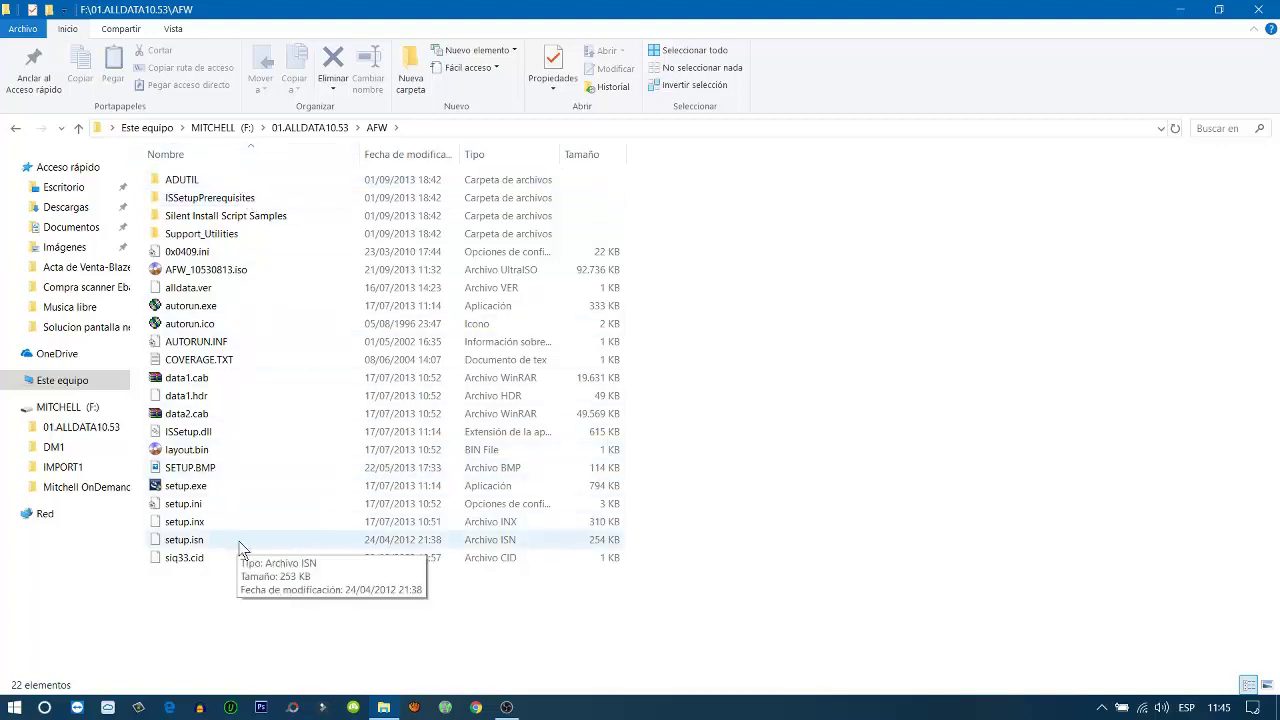
click(16, 129)
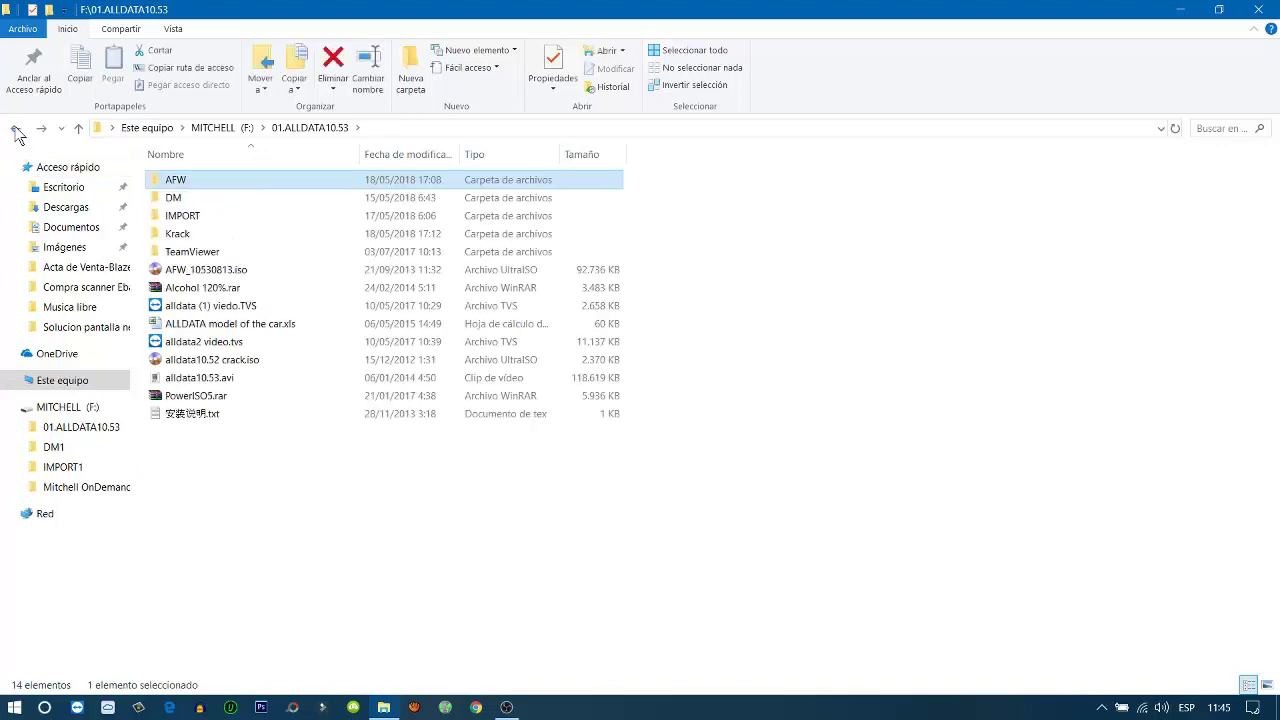
double_click(224, 202)
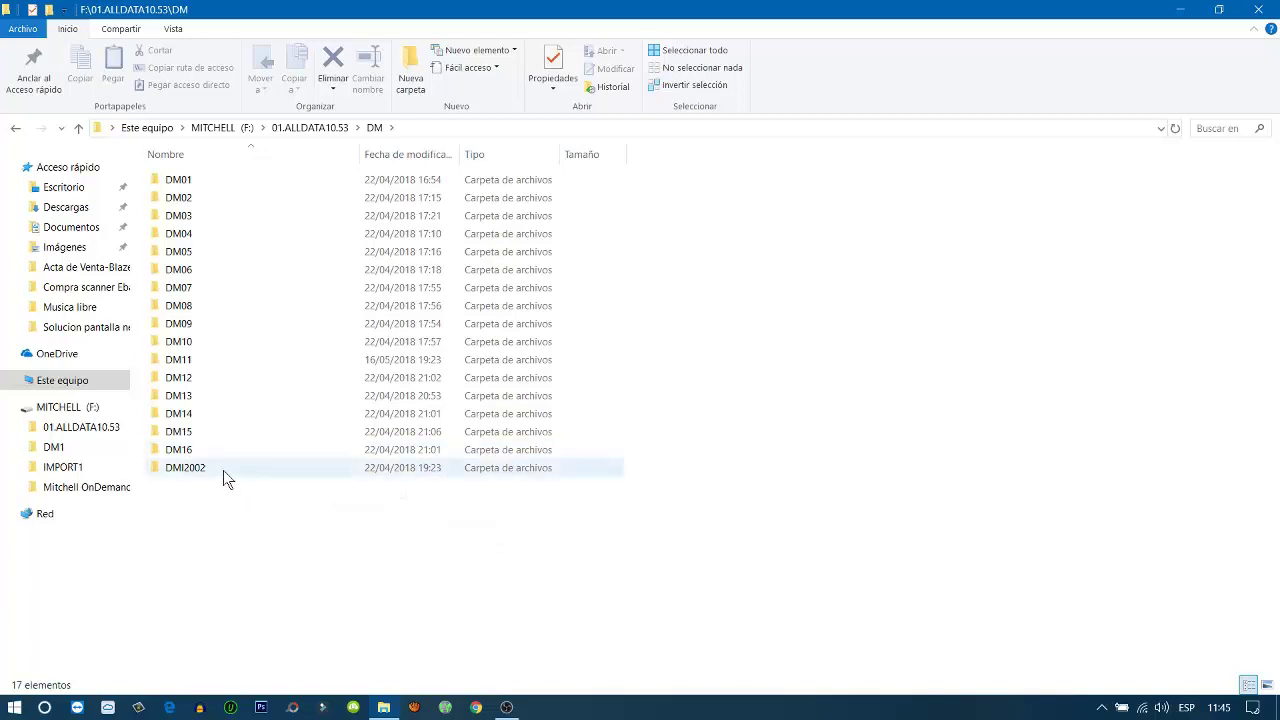
Return to the F: drive root and open the DM1 folder of ISO images
mouse_move(223, 471)
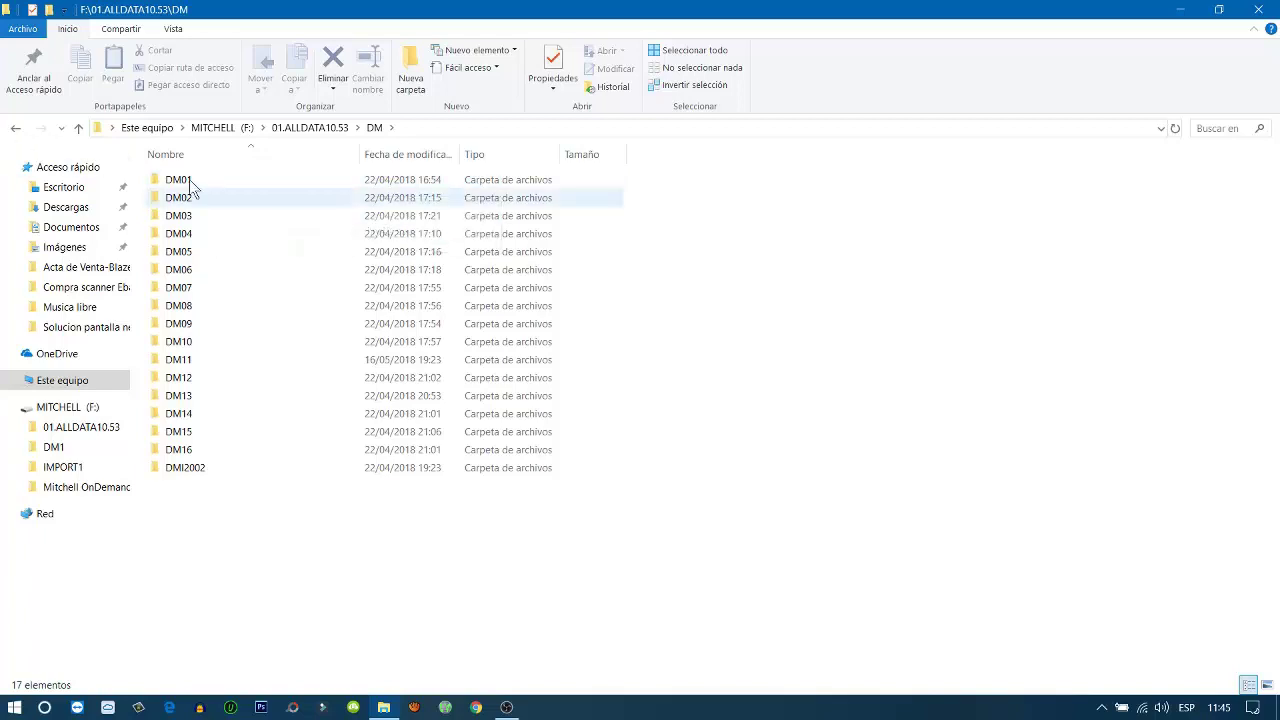
mouse_move(203, 178)
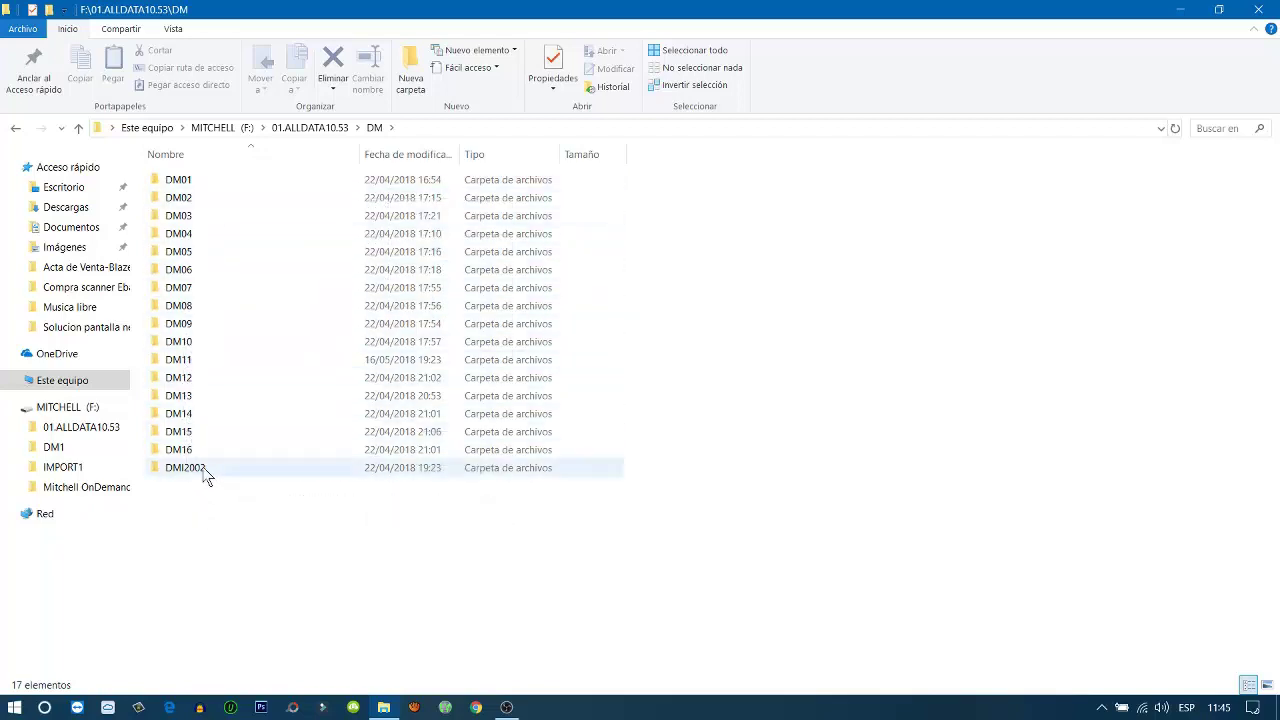
mouse_move(239, 468)
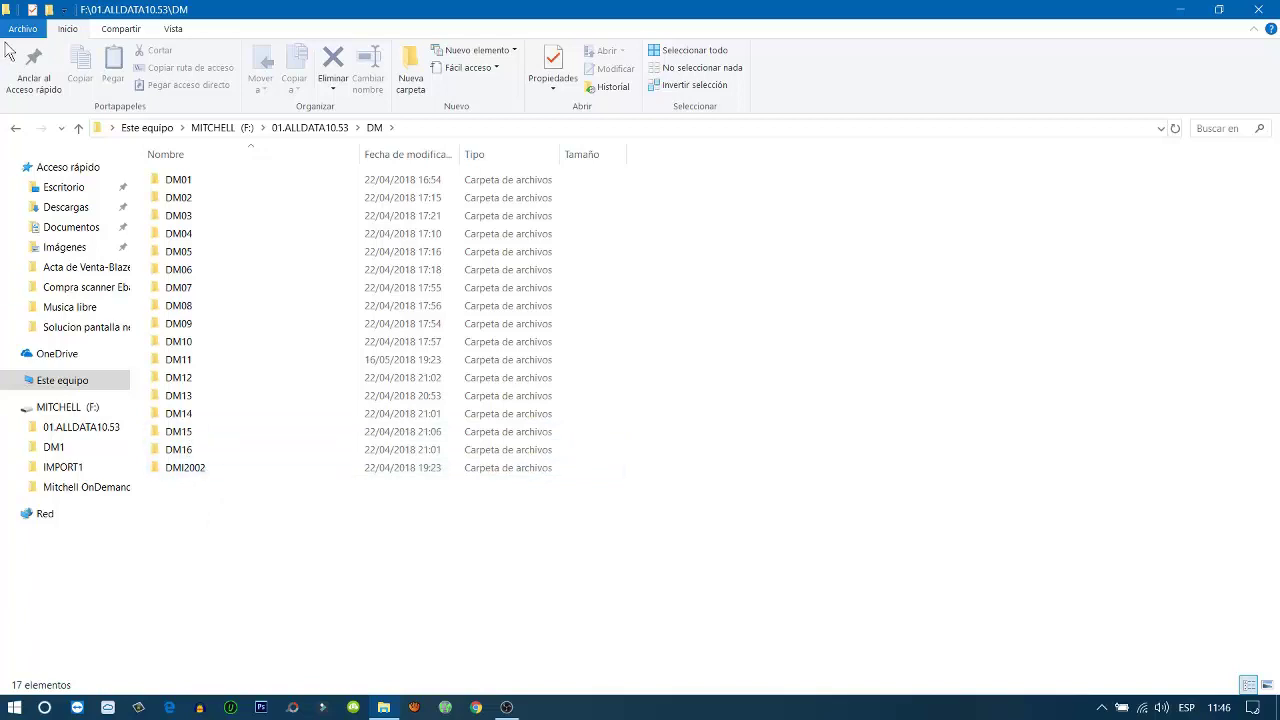
click(16, 129)
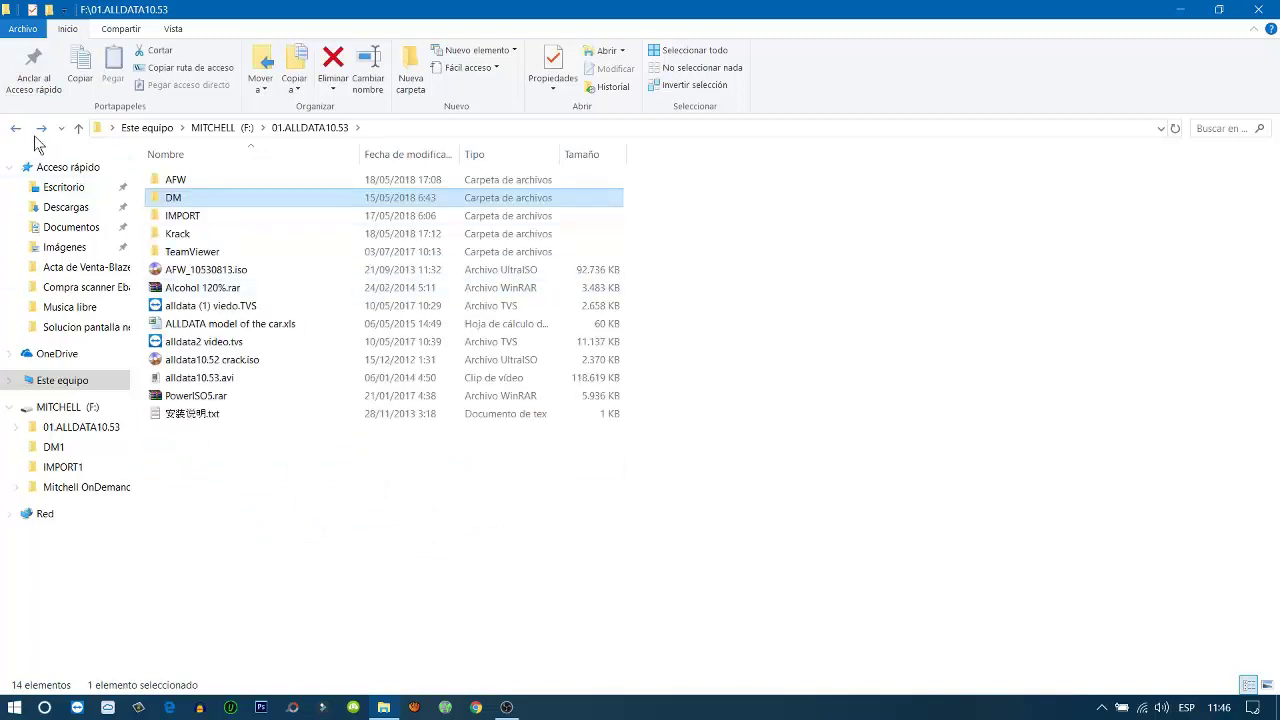
click(16, 128)
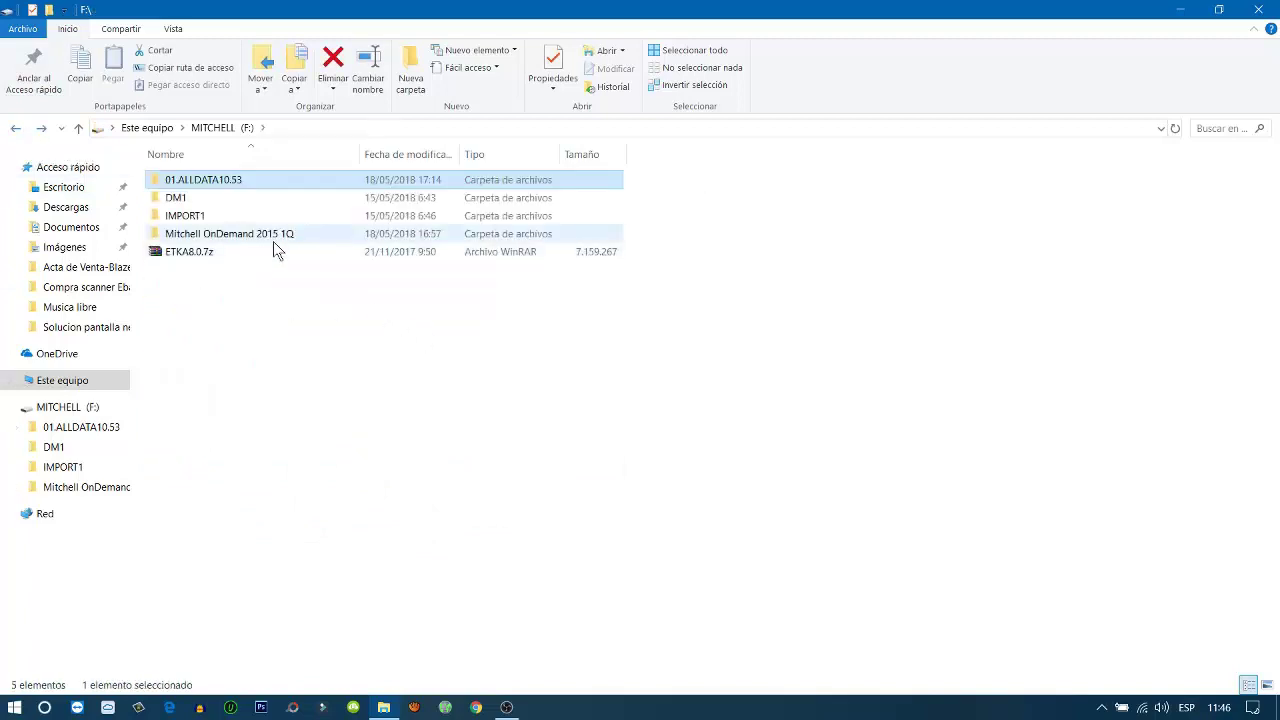
double_click(208, 197)
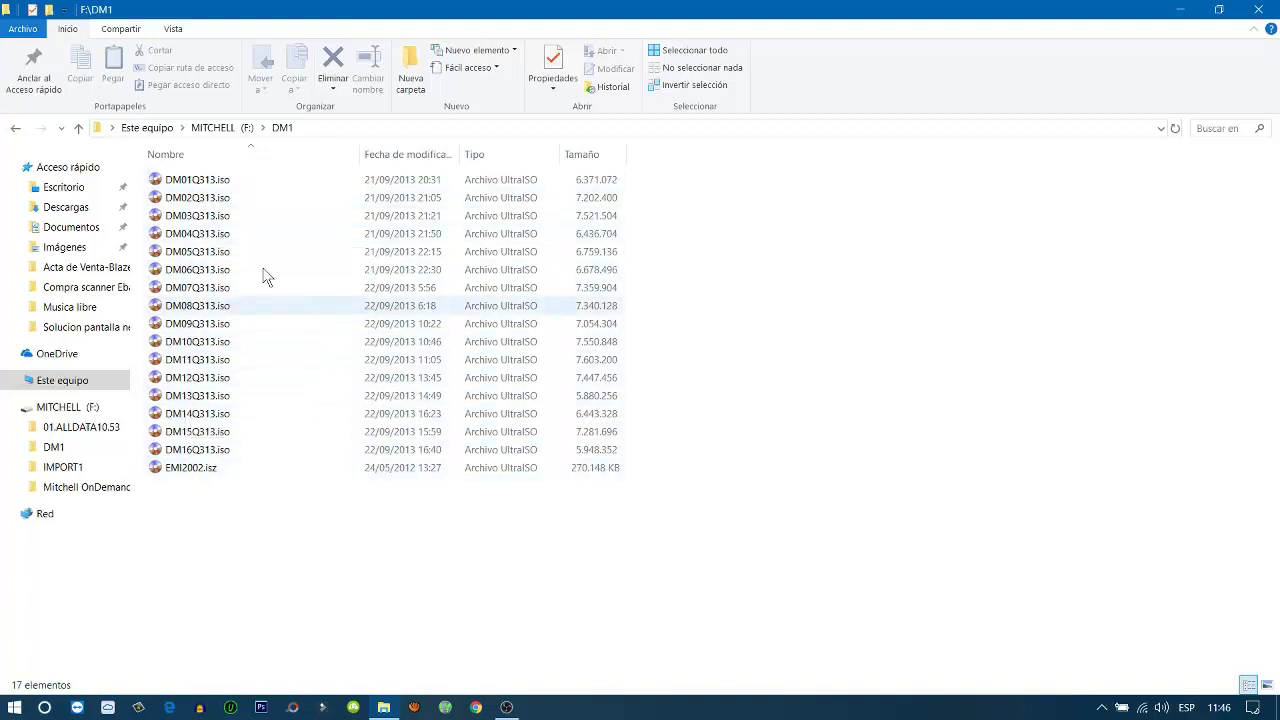
Open the IMPORT1 folder on F: and select its last image, IMP70Q313.iso
click(16, 130)
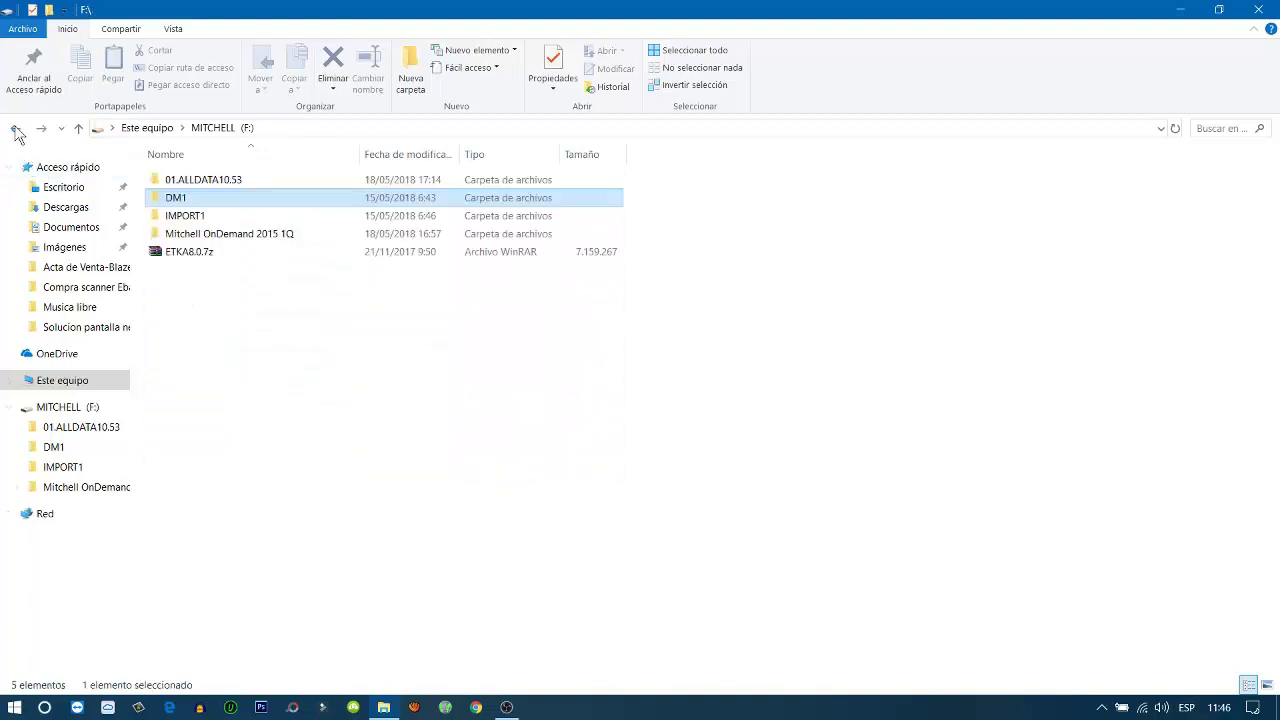
double_click(240, 216)
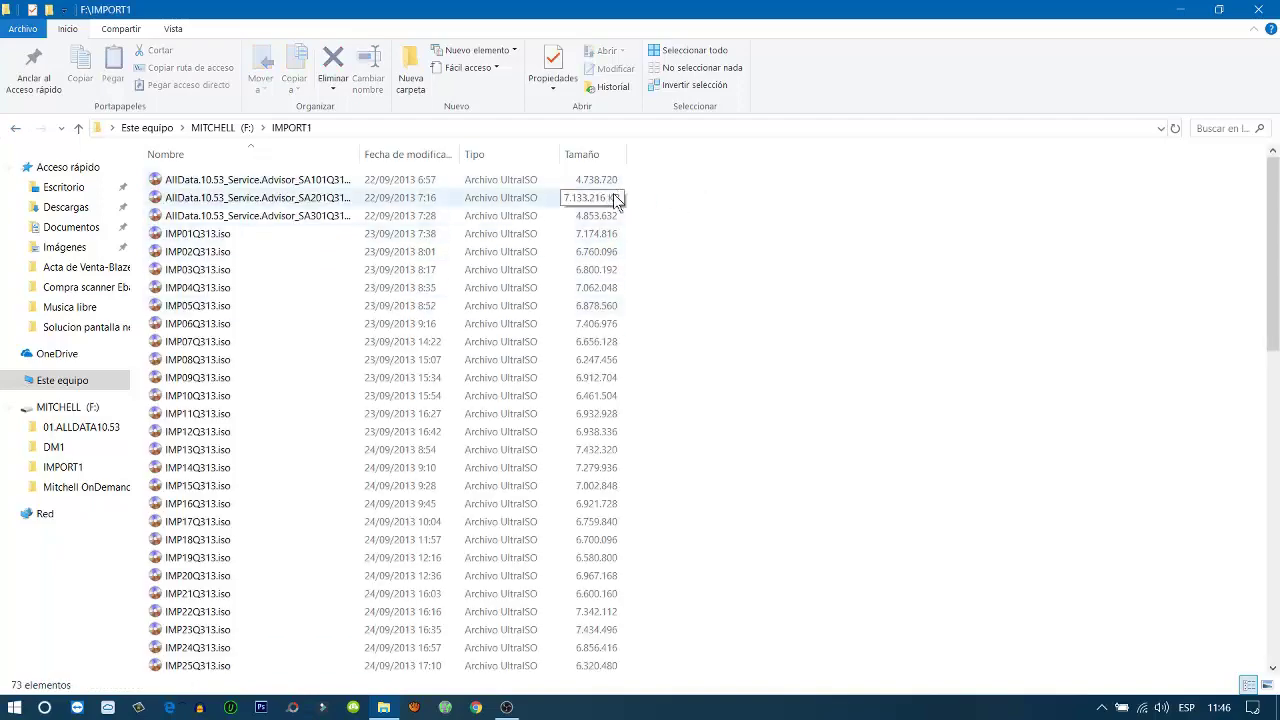
scroll(495, 390, down, 15)
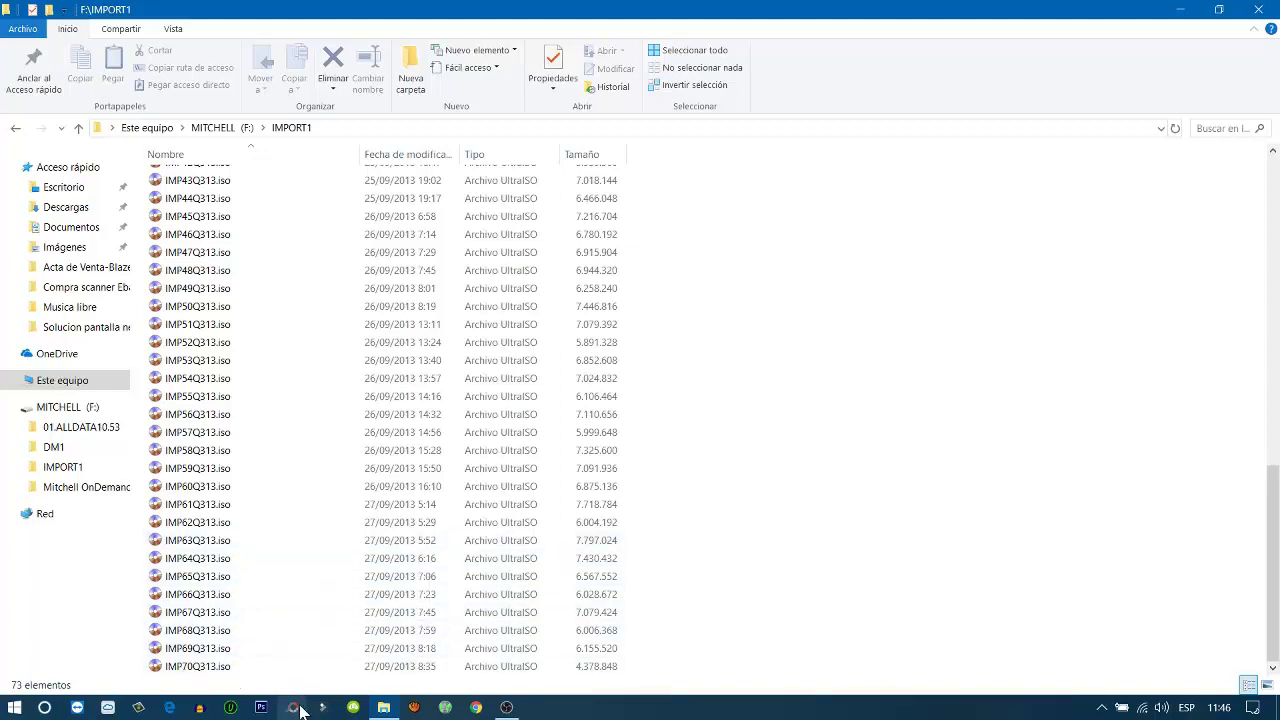
click(226, 670)
Check the size of IMP70Q313.iso in its Properties window
right_click(226, 671)
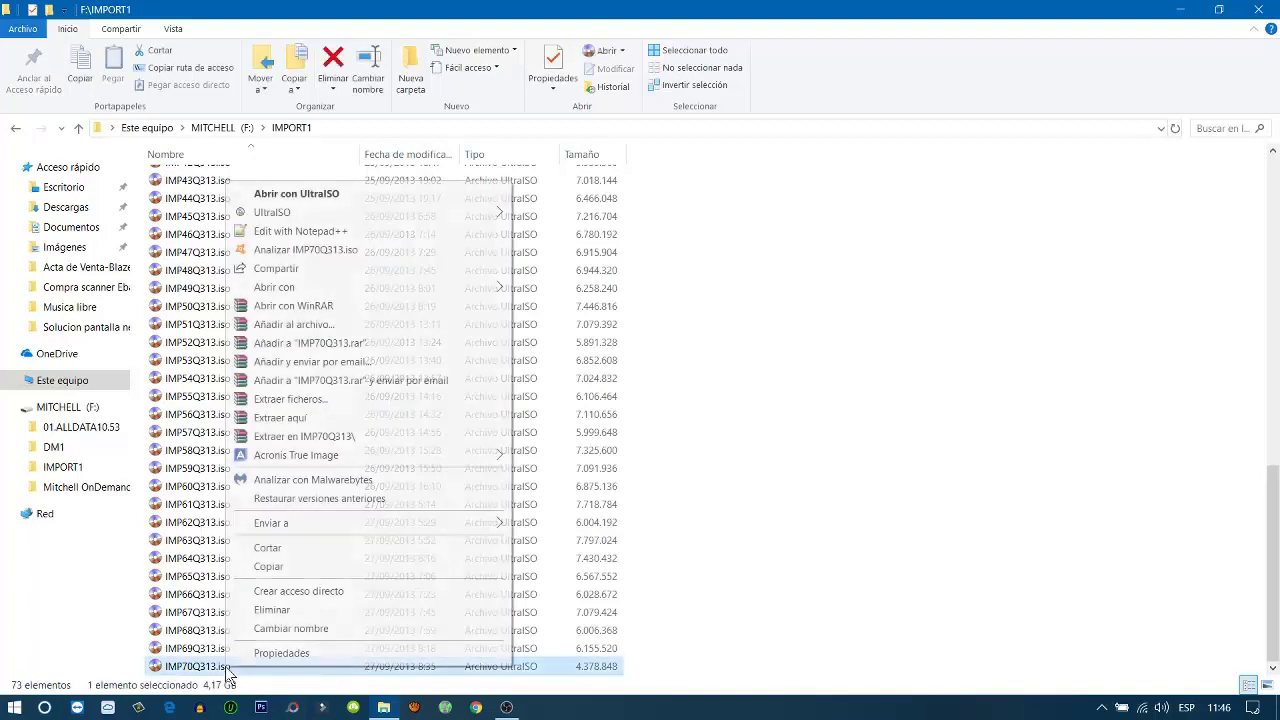
click(326, 652)
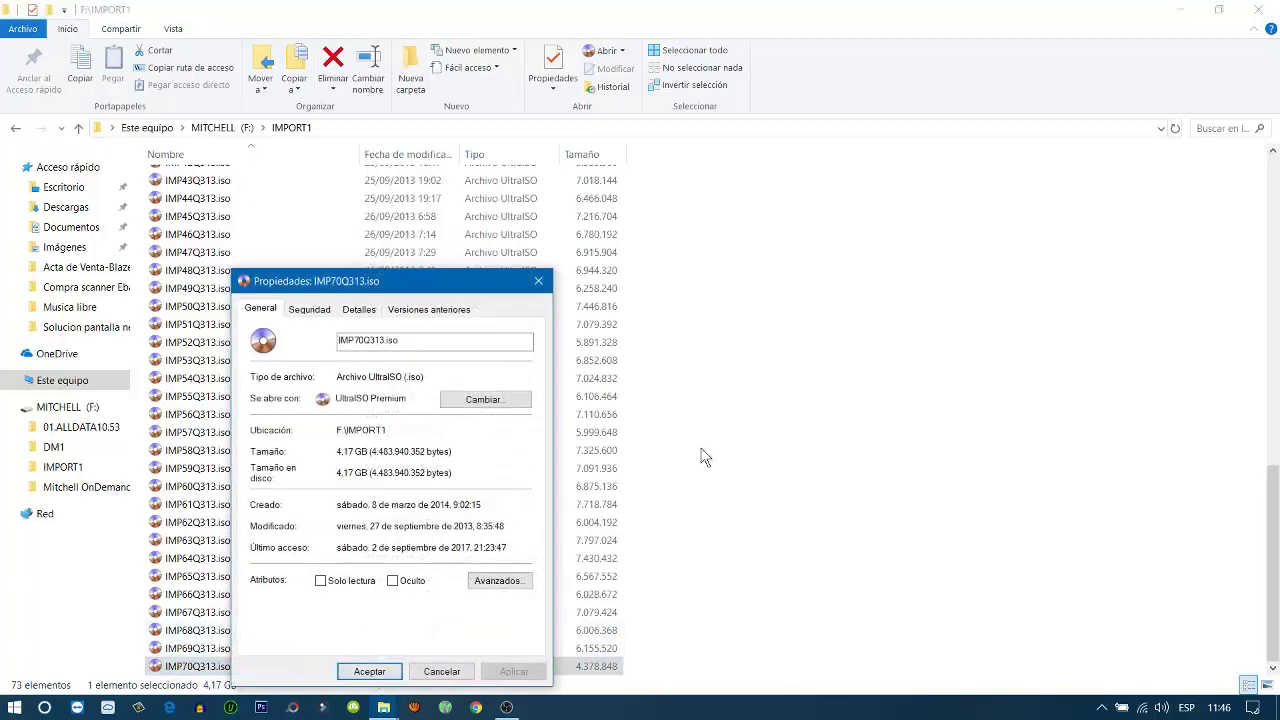
drag(409, 288, 545, 130)
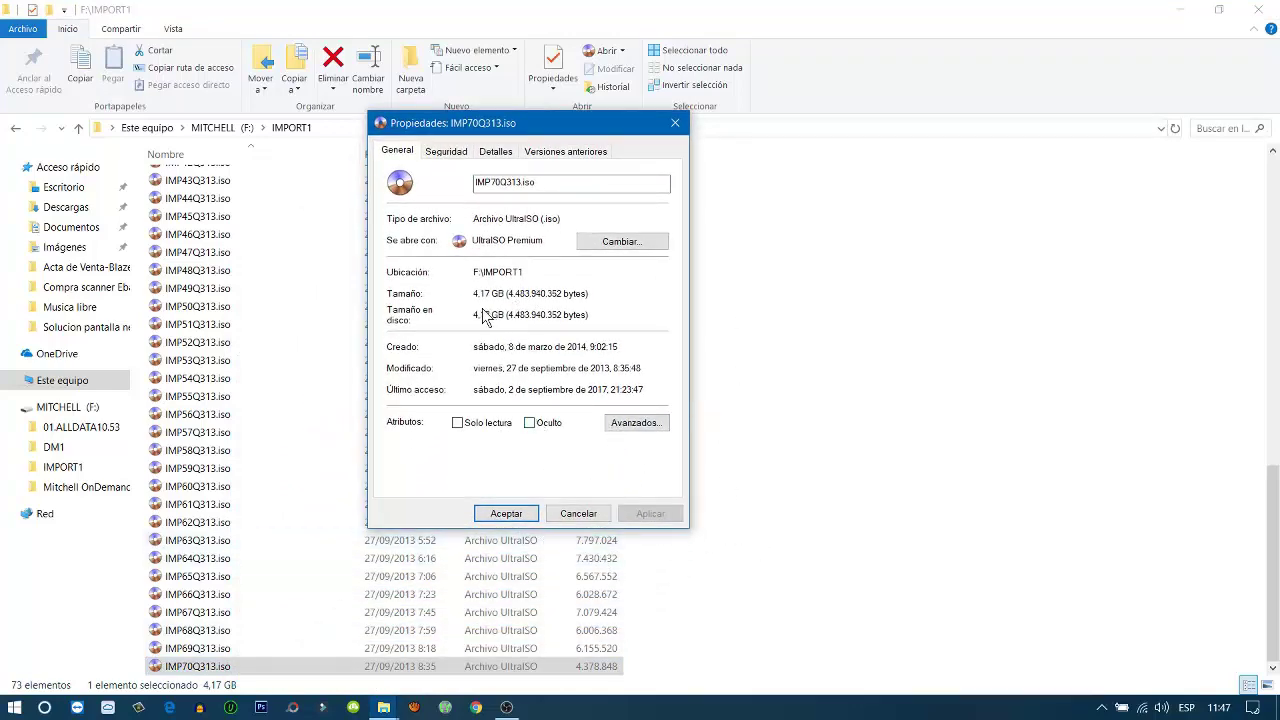
click(675, 122)
Check the size of IMP01Q313.iso in its Properties window
scroll(868, 438, up, 1)
scroll(520, 365, up, 14)
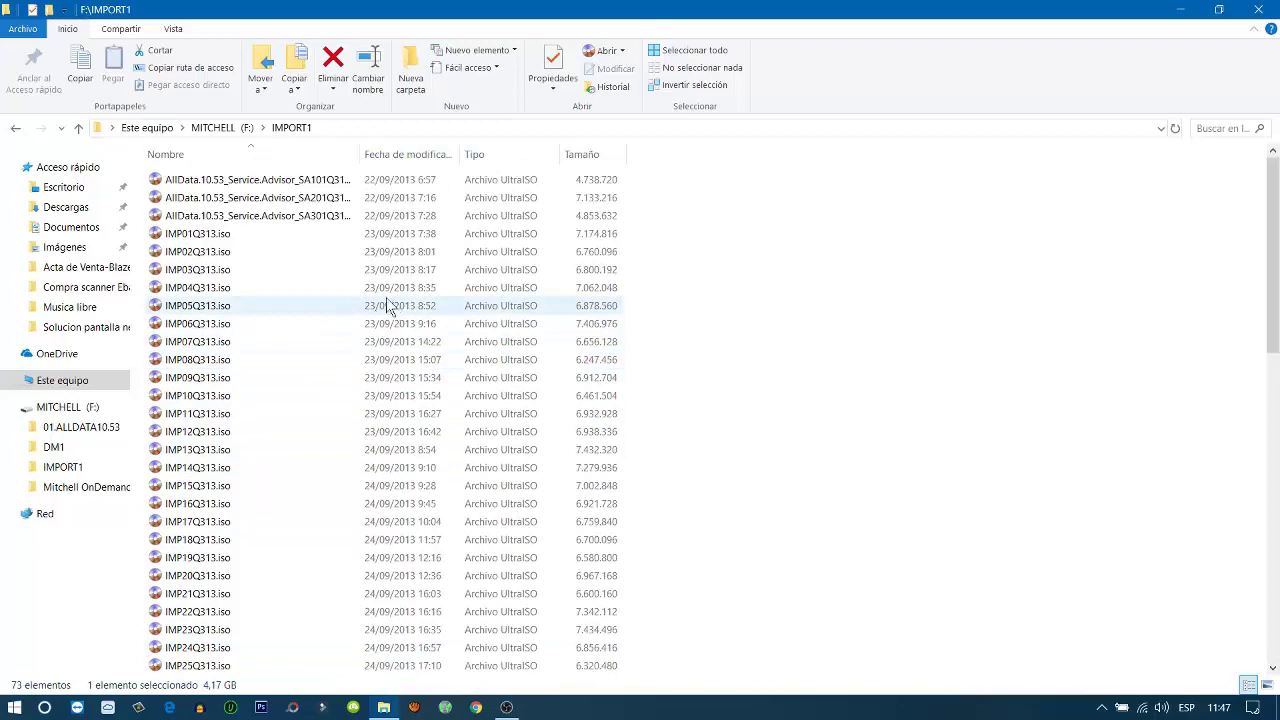
click(240, 232)
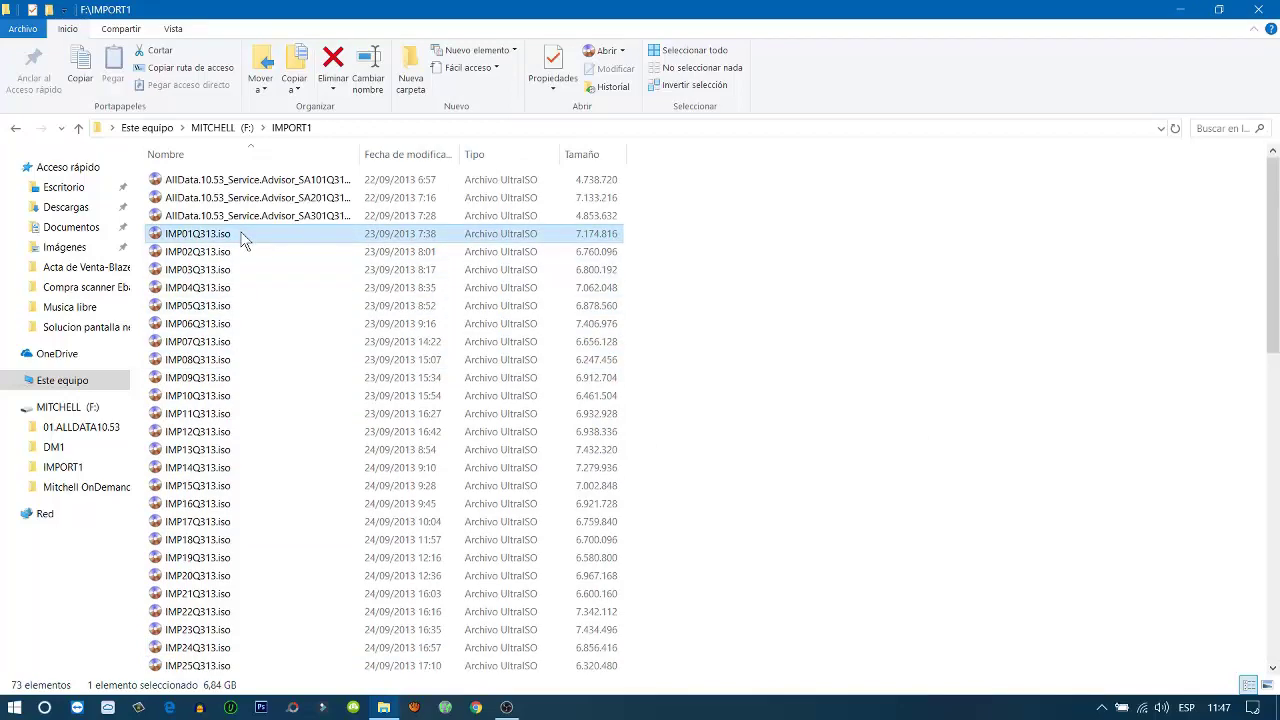
right_click(240, 233)
click(360, 678)
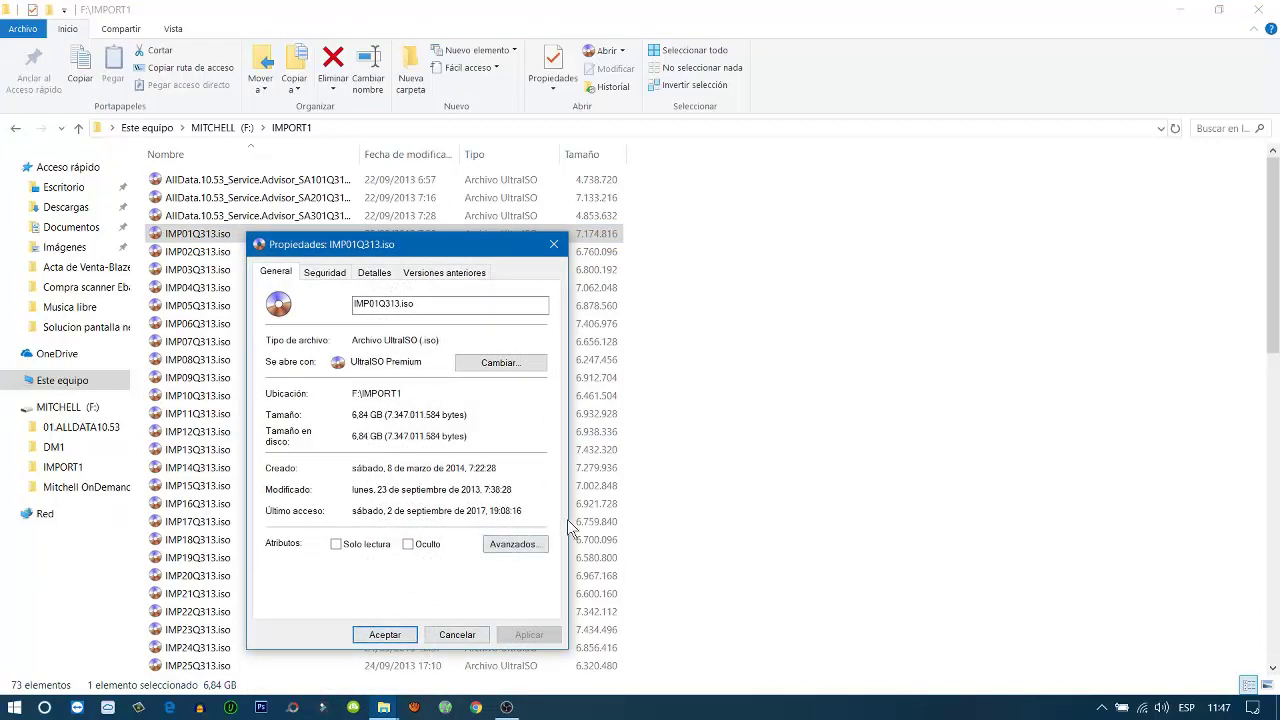
click(553, 245)
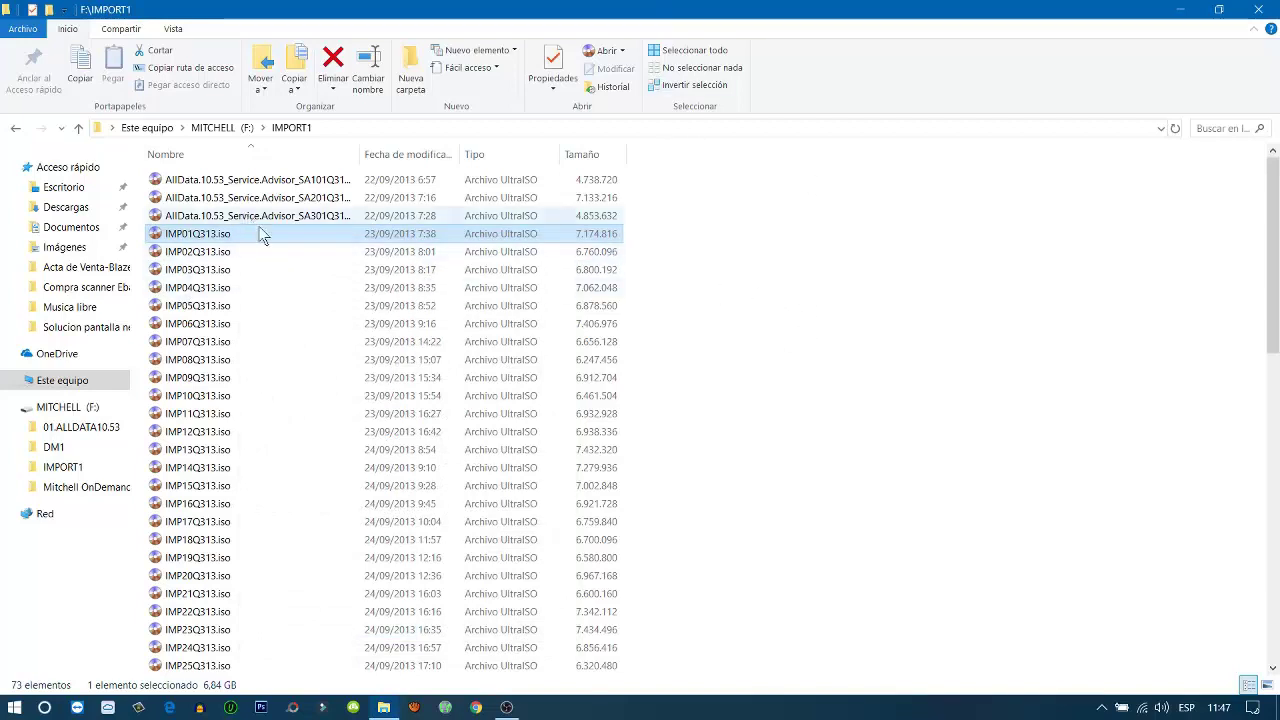
Go back to F:, open DM1, then return to the drive list
click(213, 181)
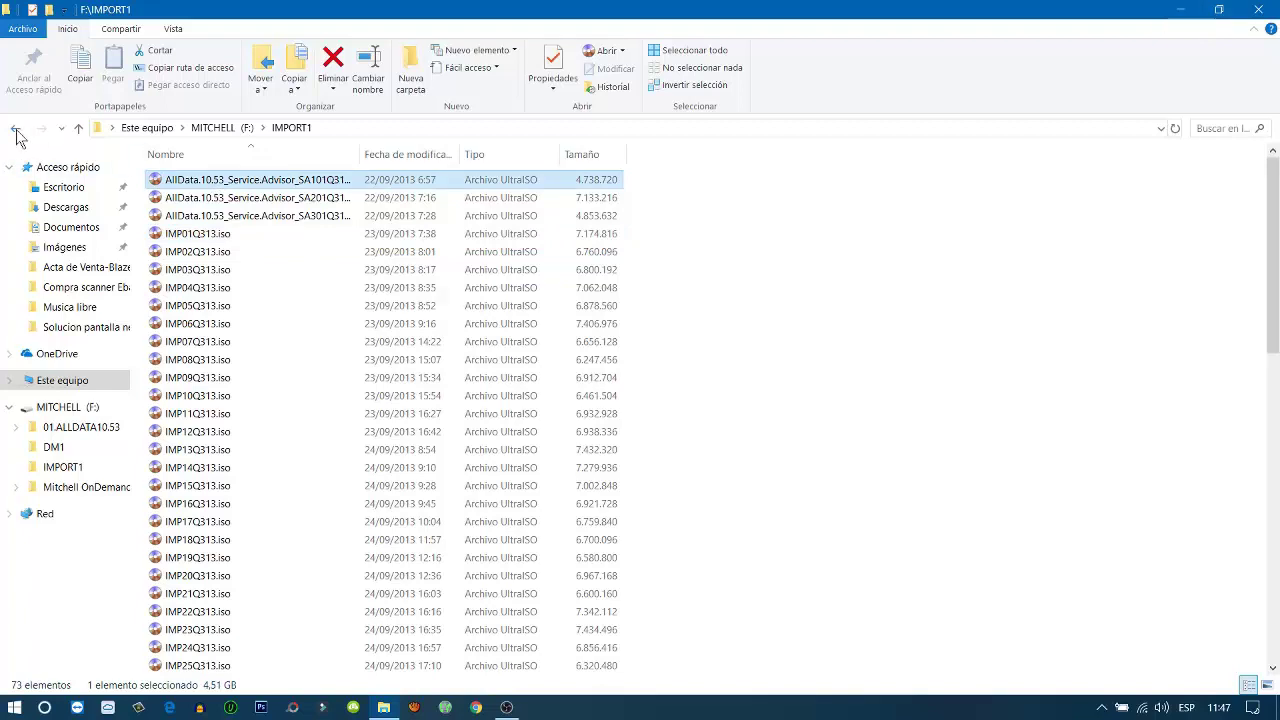
click(18, 134)
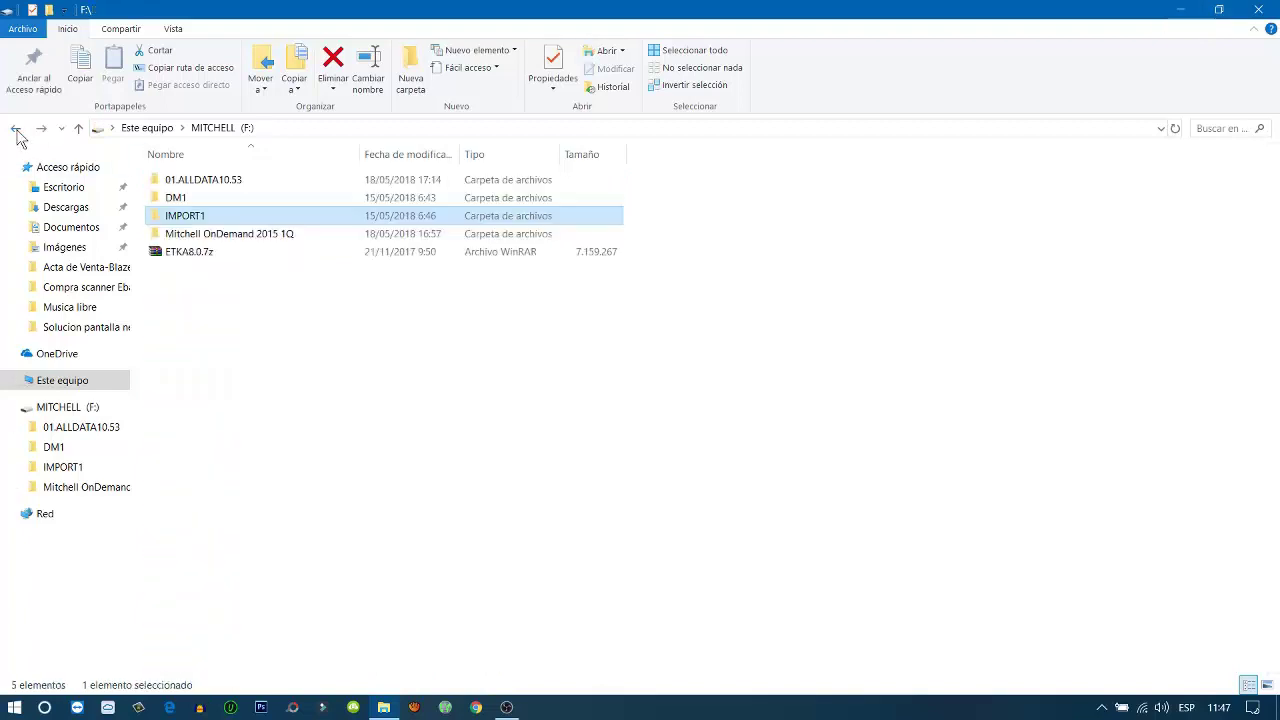
double_click(248, 198)
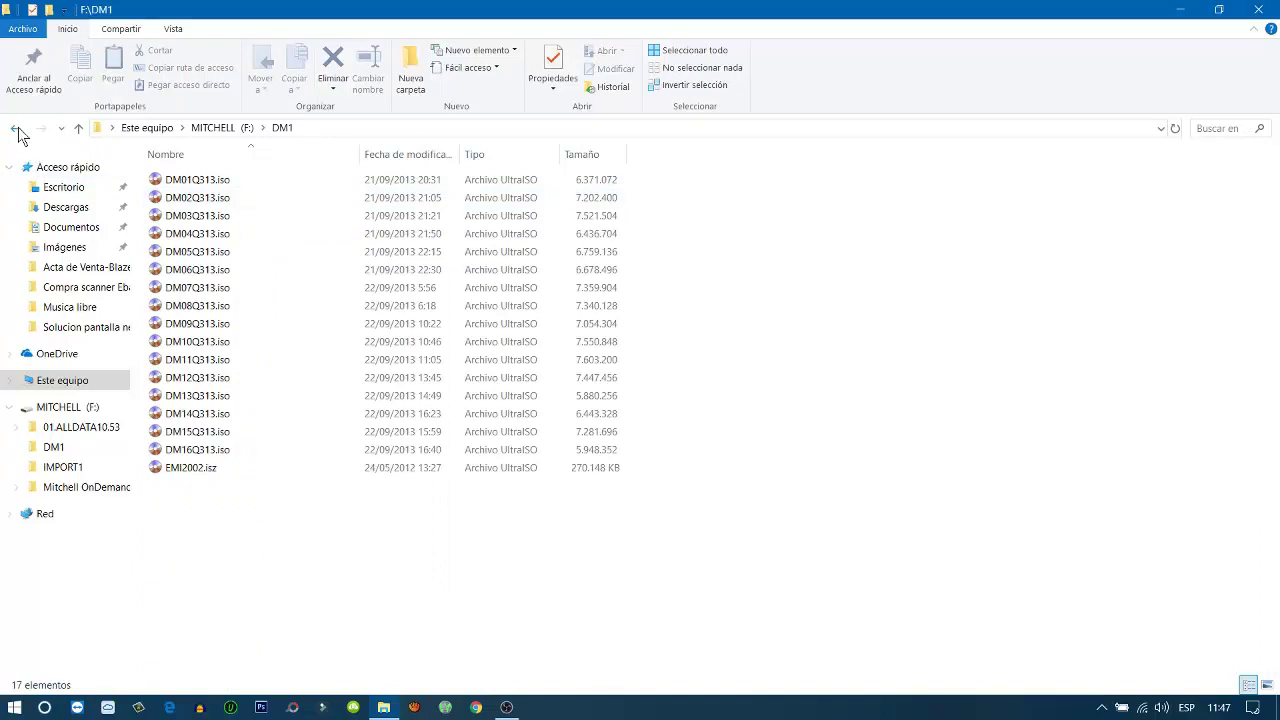
click(18, 134)
click(16, 132)
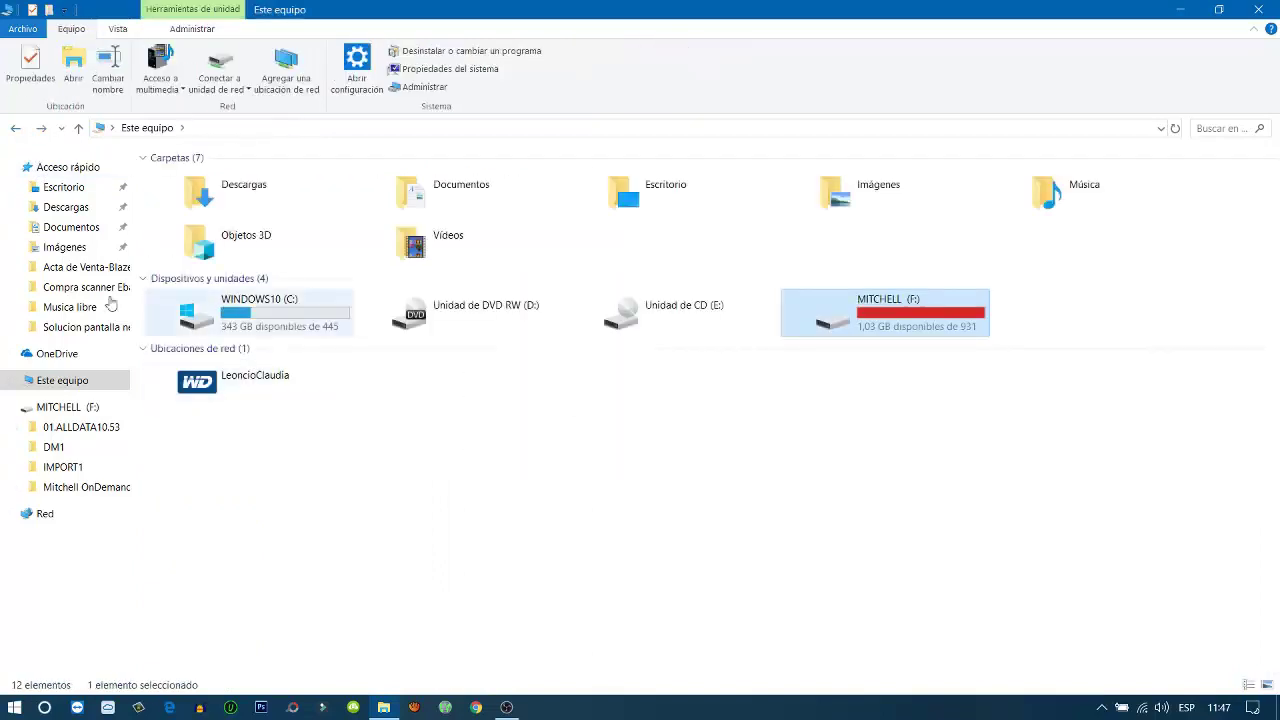
Open F:, peek into DM1, then browse 01.ALLDATA10.53\DM to the DM01 folder
double_click(852, 312)
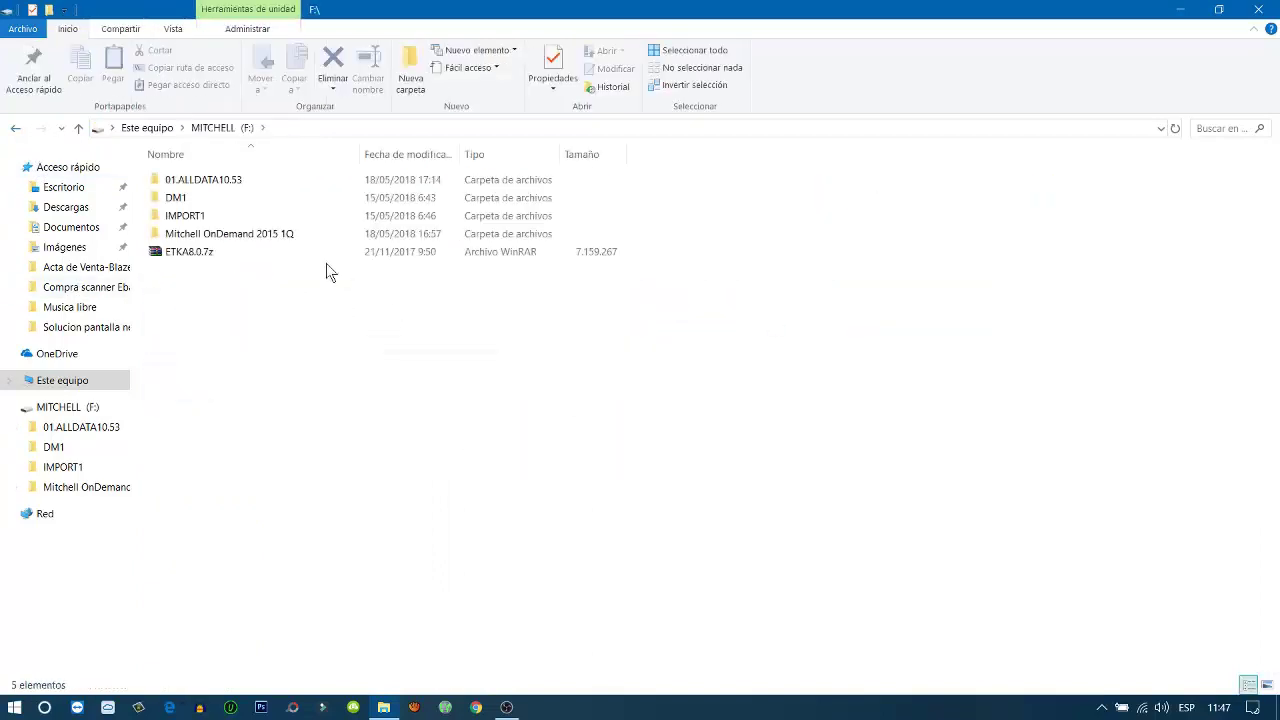
click(213, 204)
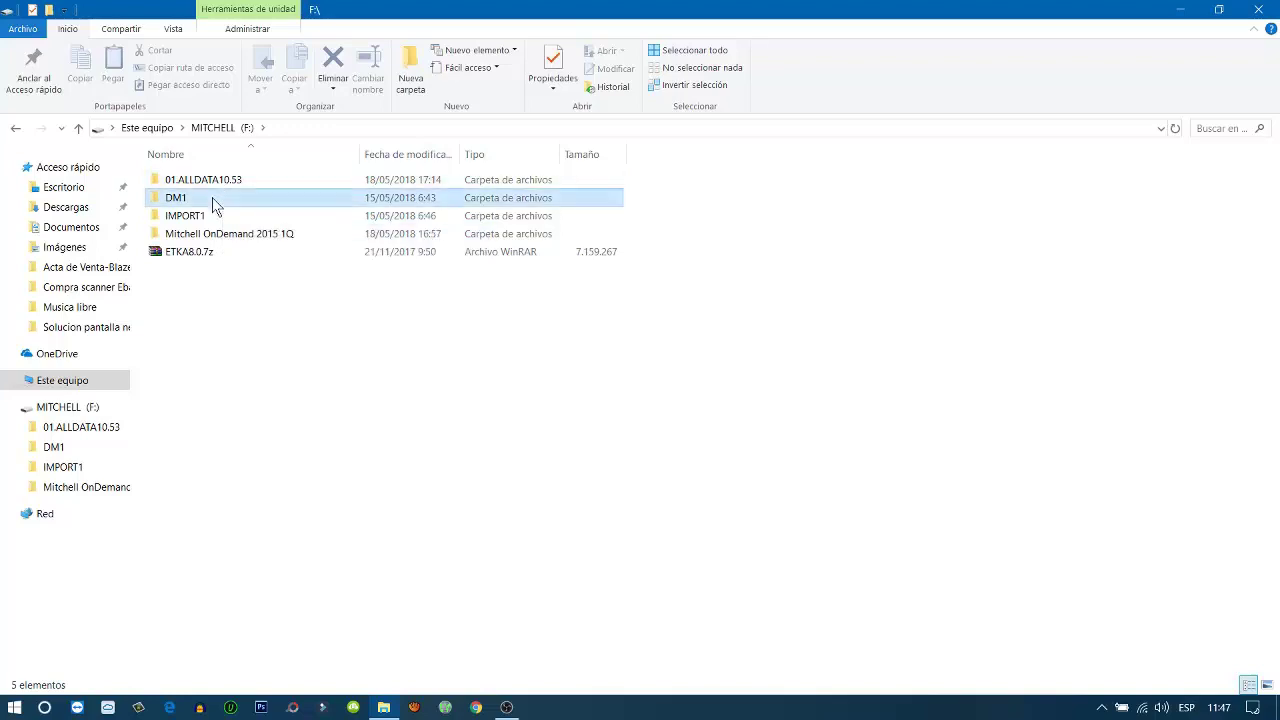
double_click(213, 204)
click(20, 130)
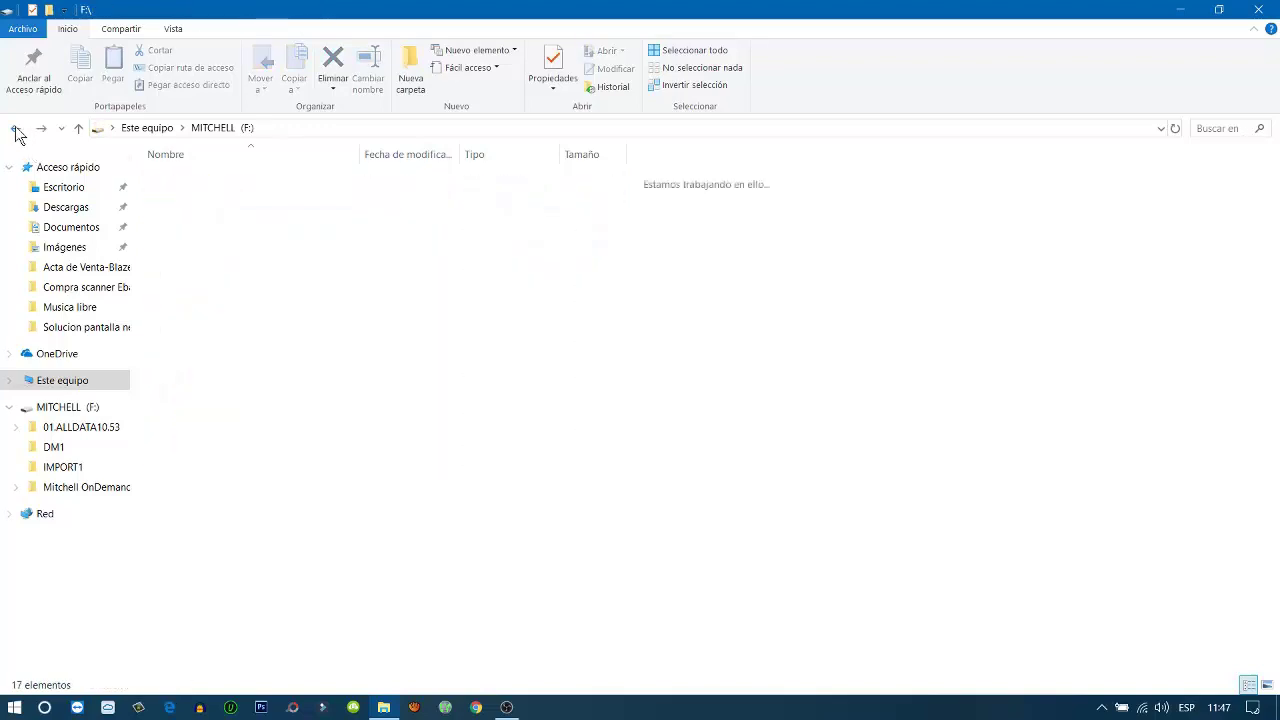
double_click(195, 184)
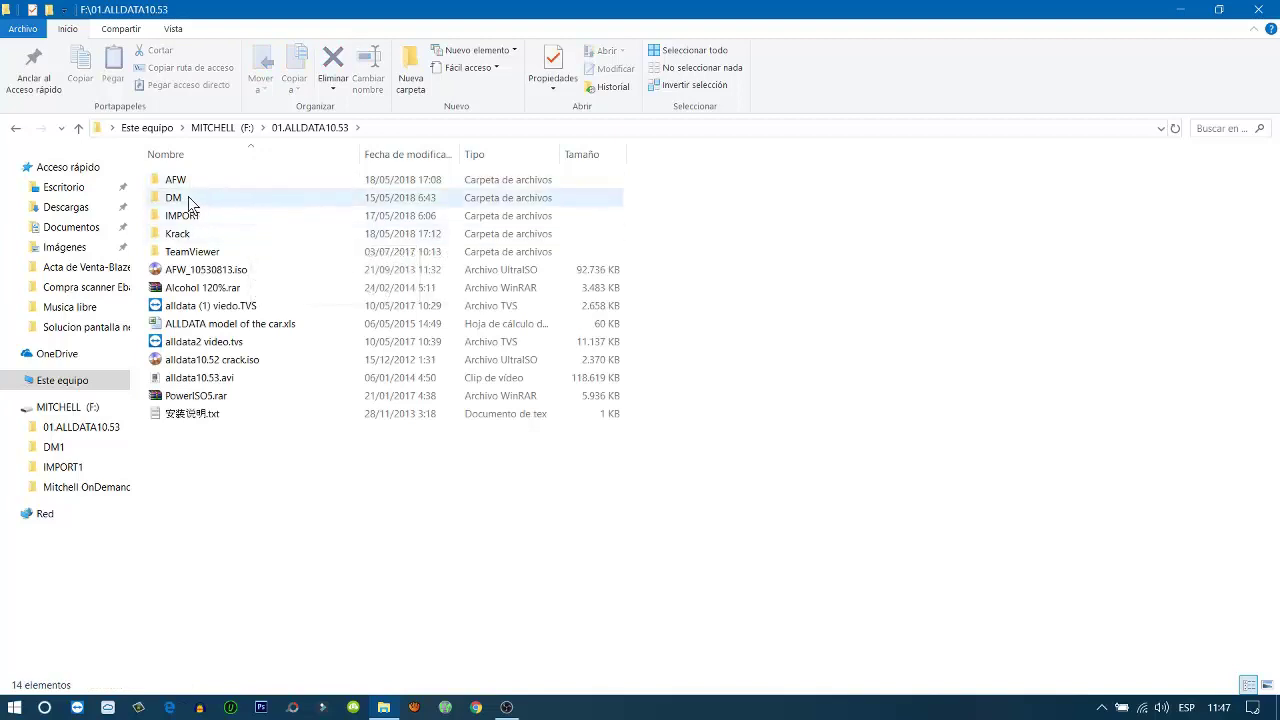
double_click(188, 197)
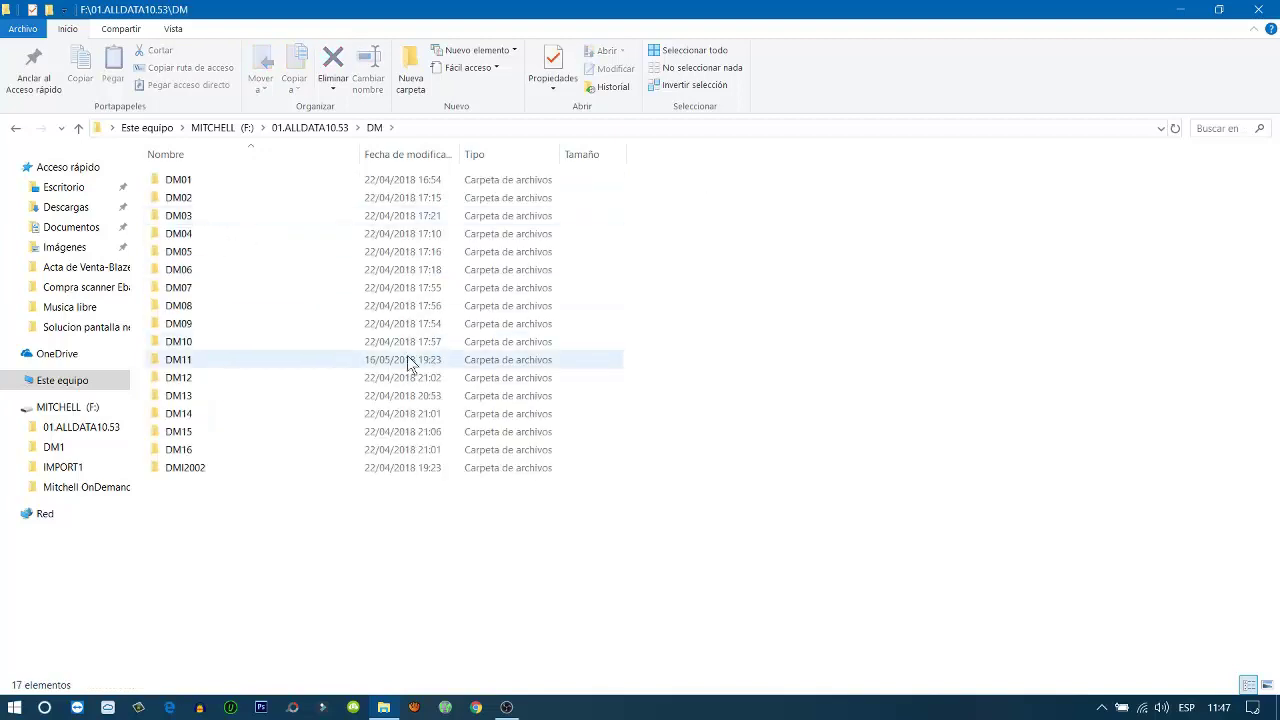
click(228, 184)
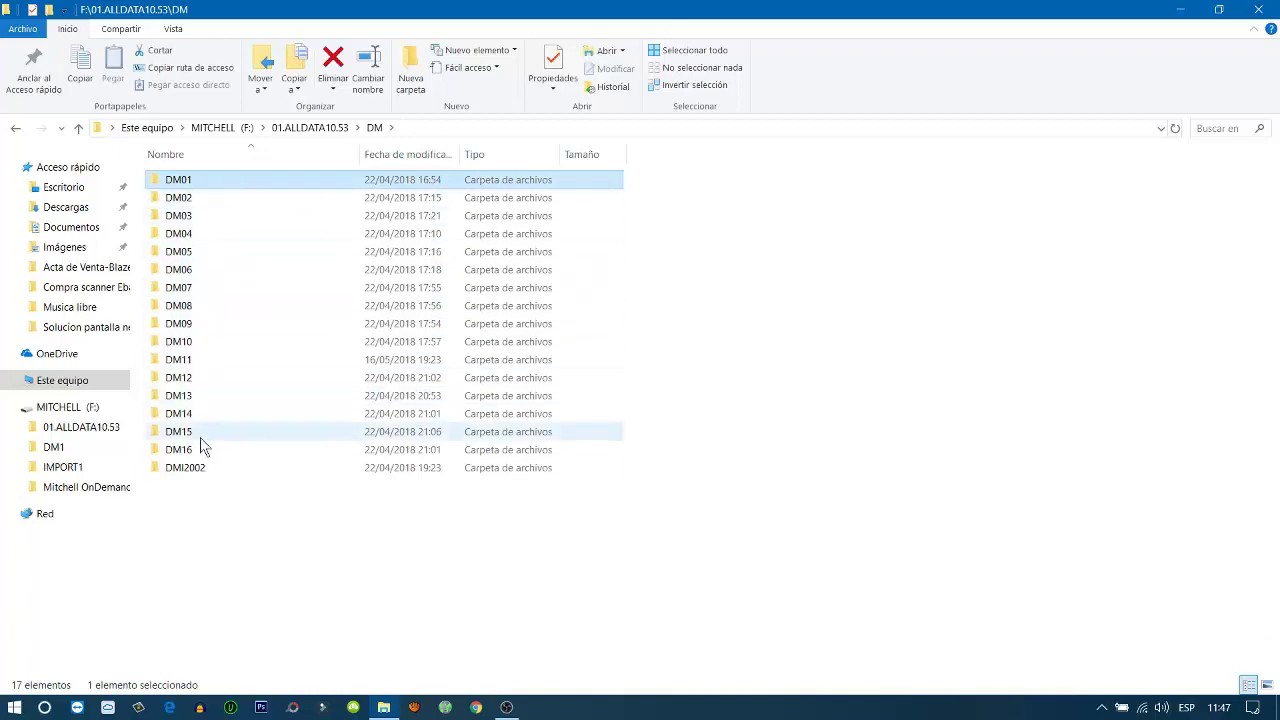
click(16, 129)
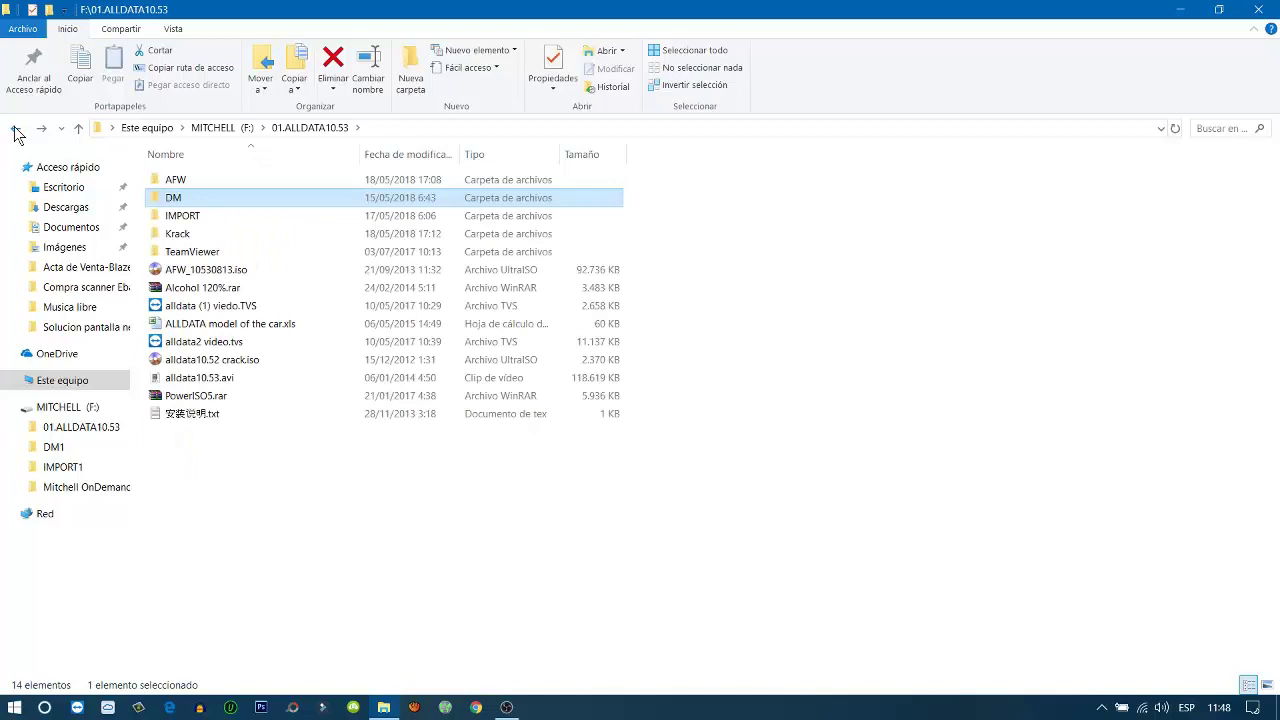
Browse the IMPORT folder and its IMP01 subfolder, then go back to the F: root
double_click(230, 224)
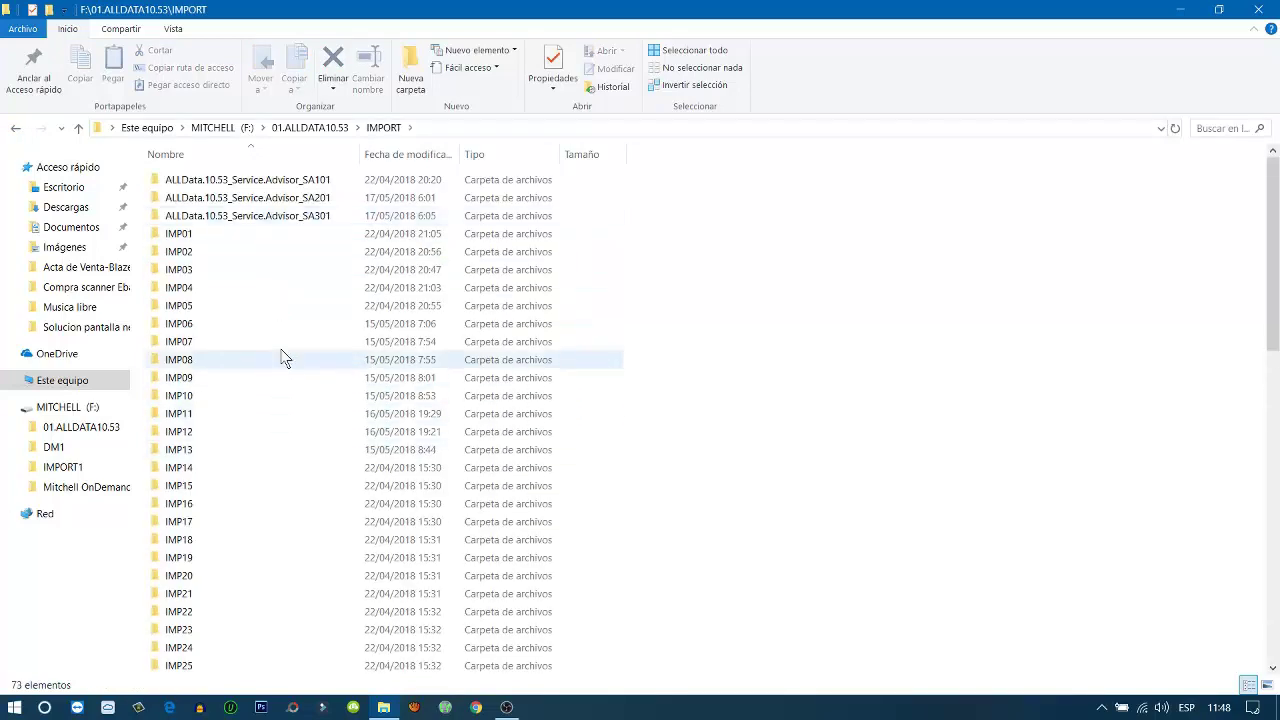
scroll(282, 359, down, 15)
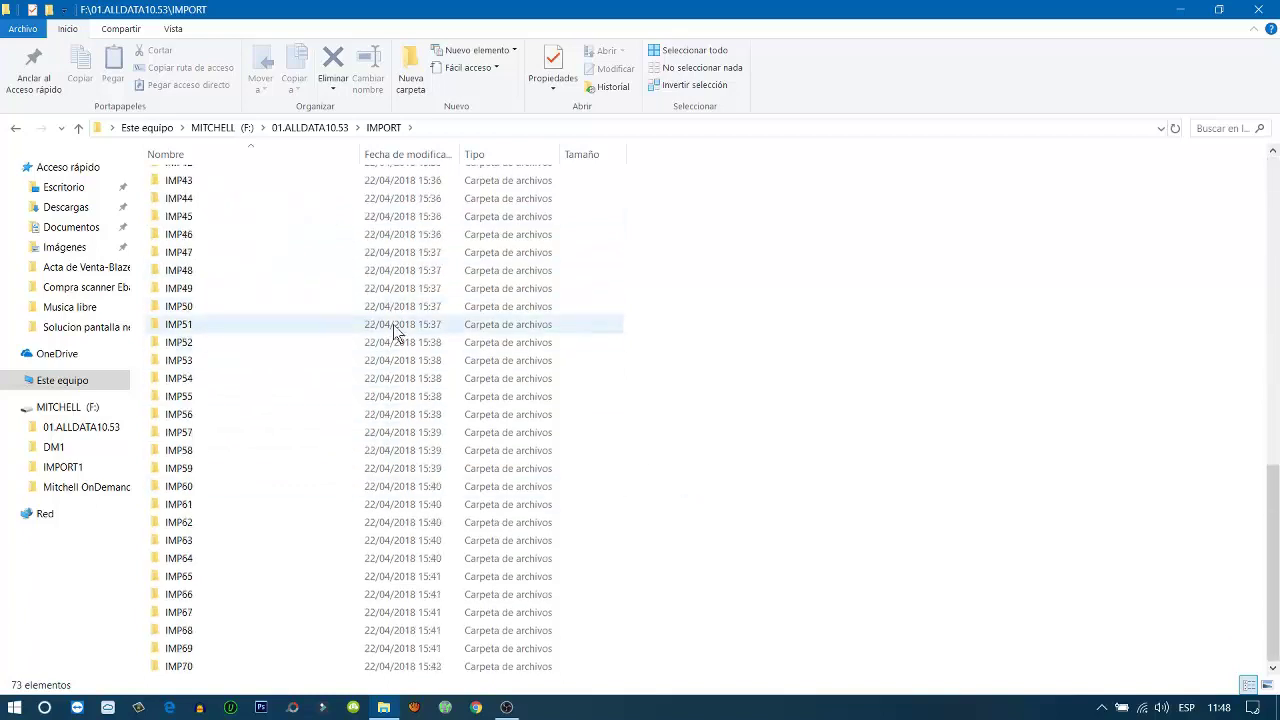
scroll(410, 360, up, 15)
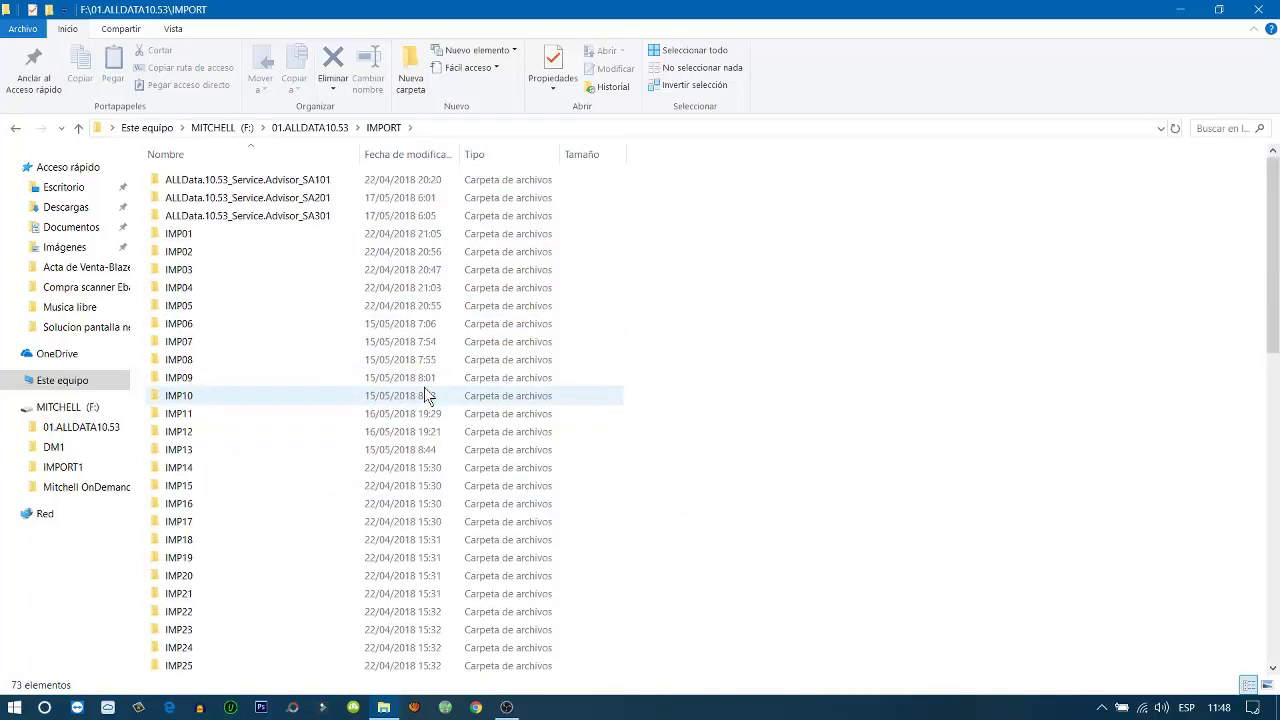
scroll(424, 387, down, 15)
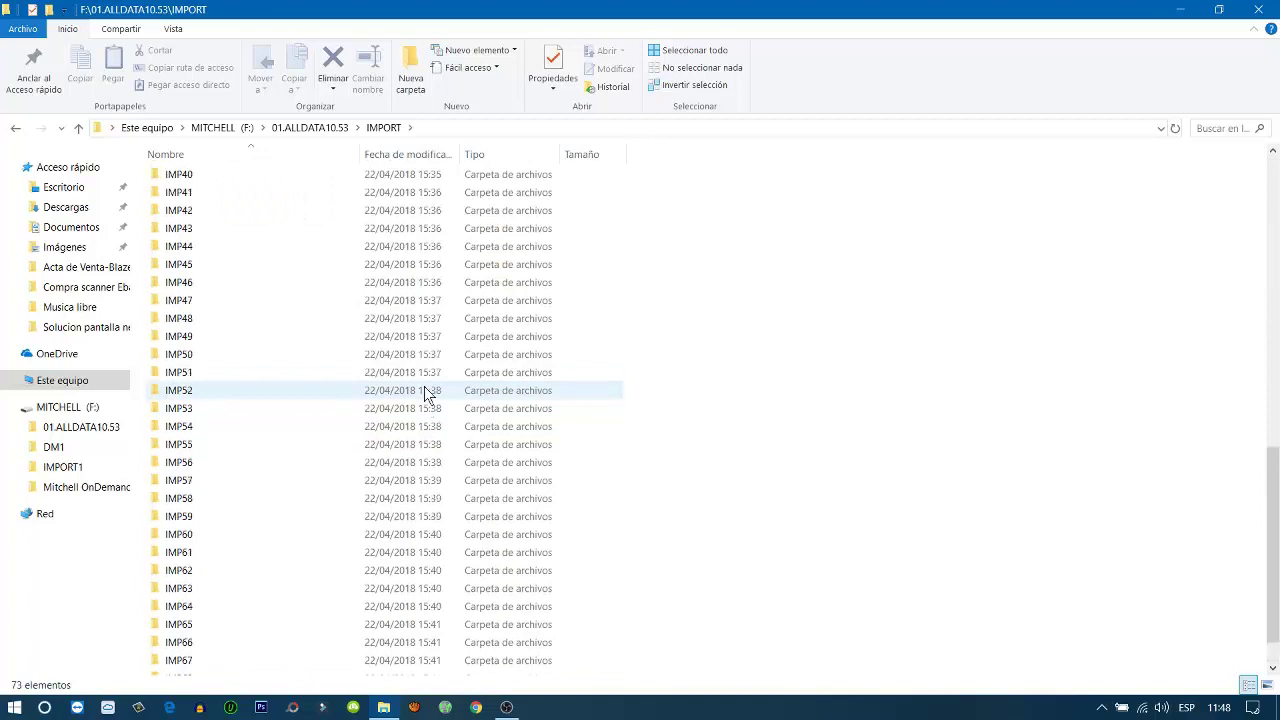
scroll(424, 386, up, 15)
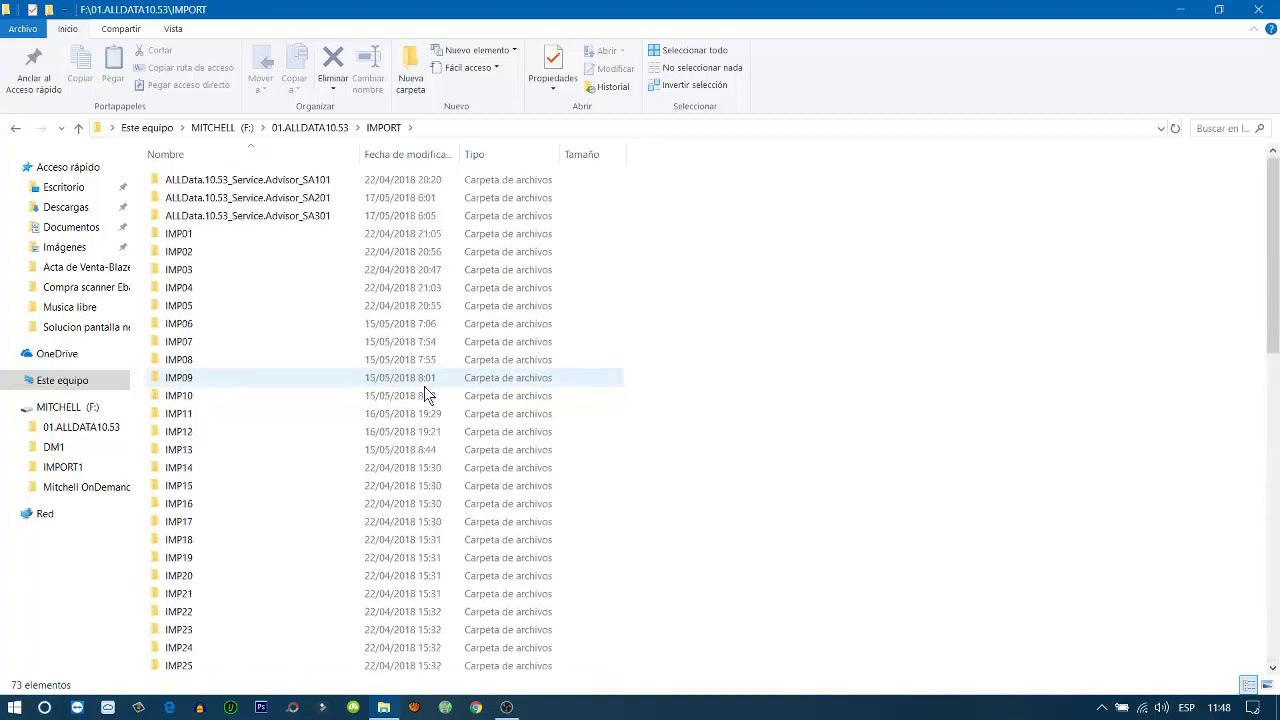
double_click(258, 242)
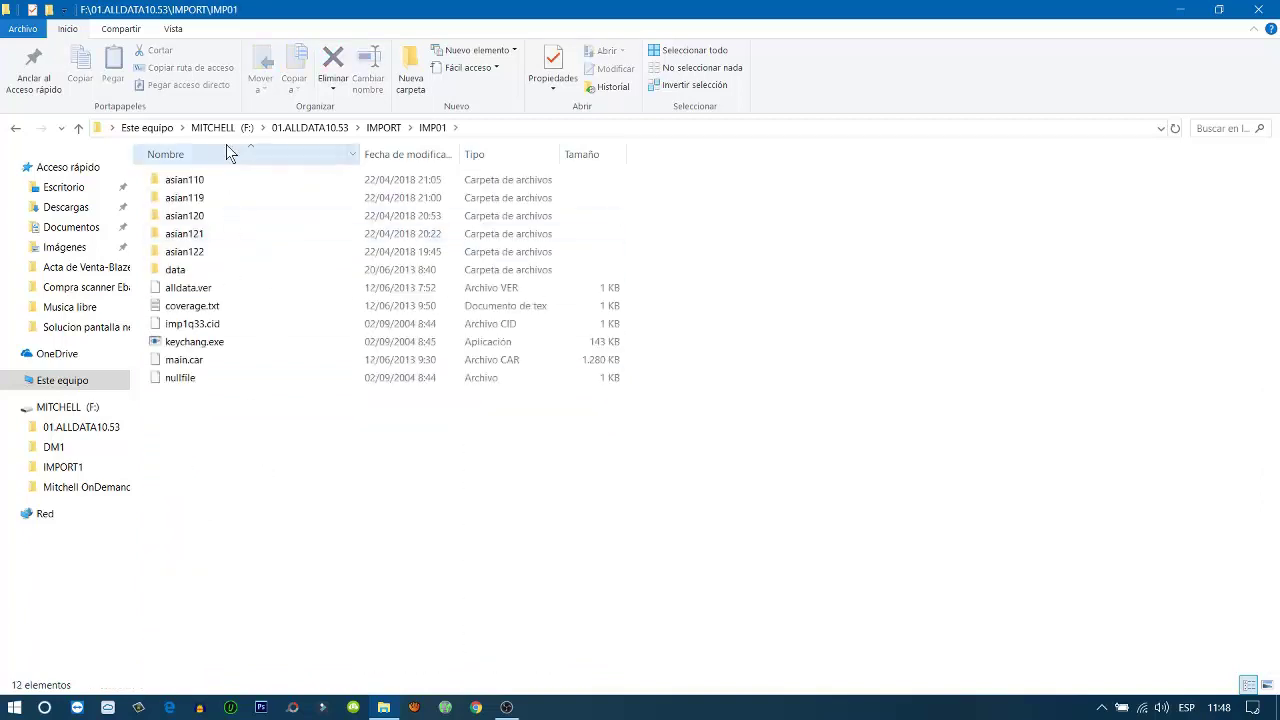
click(16, 130)
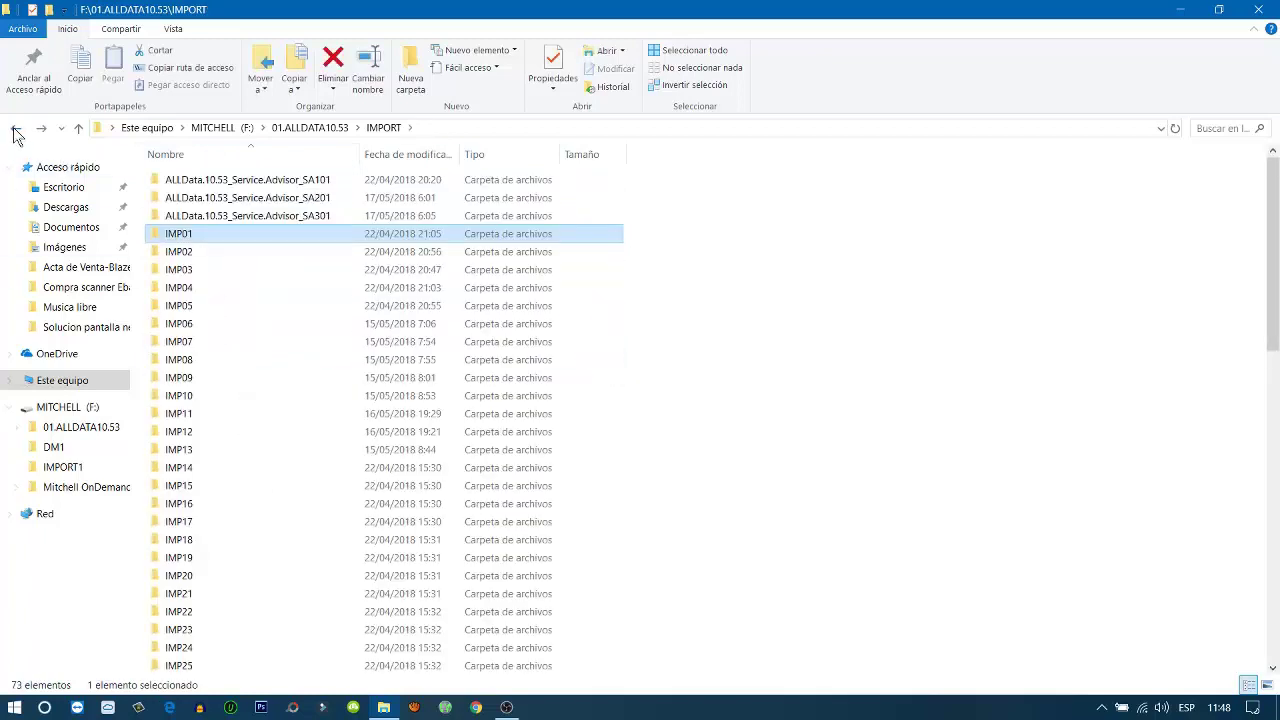
click(16, 130)
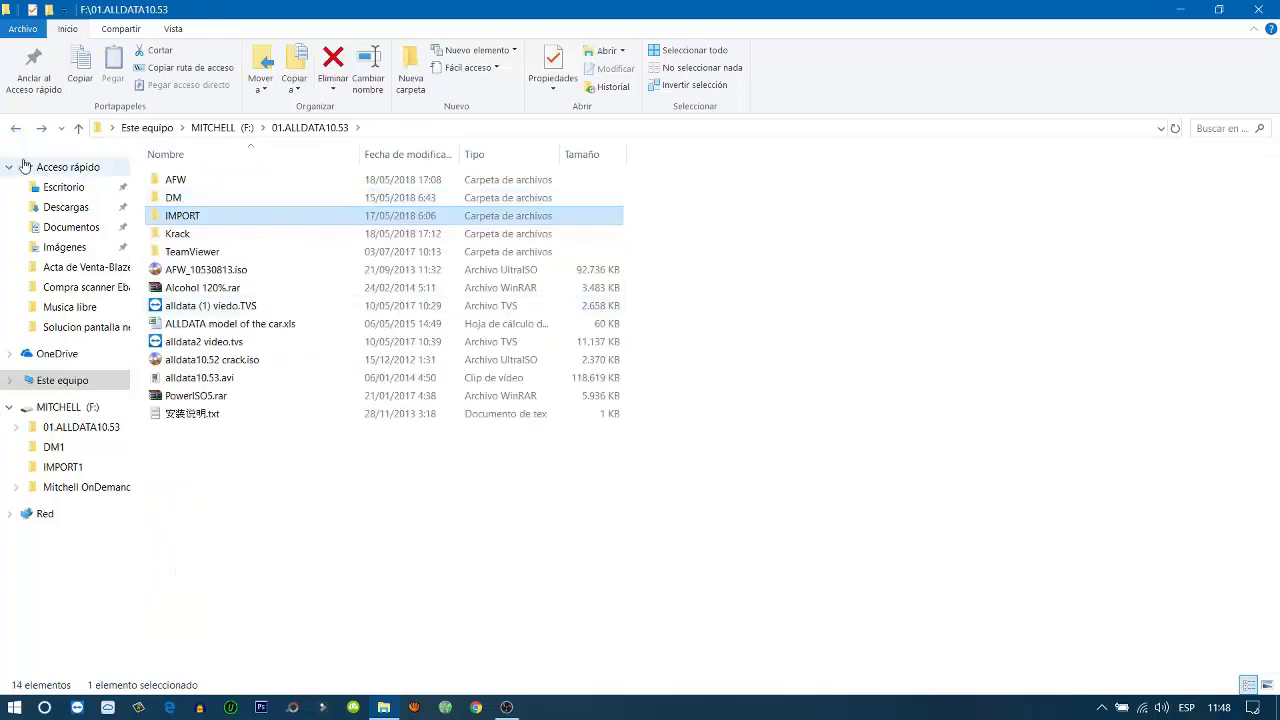
click(16, 128)
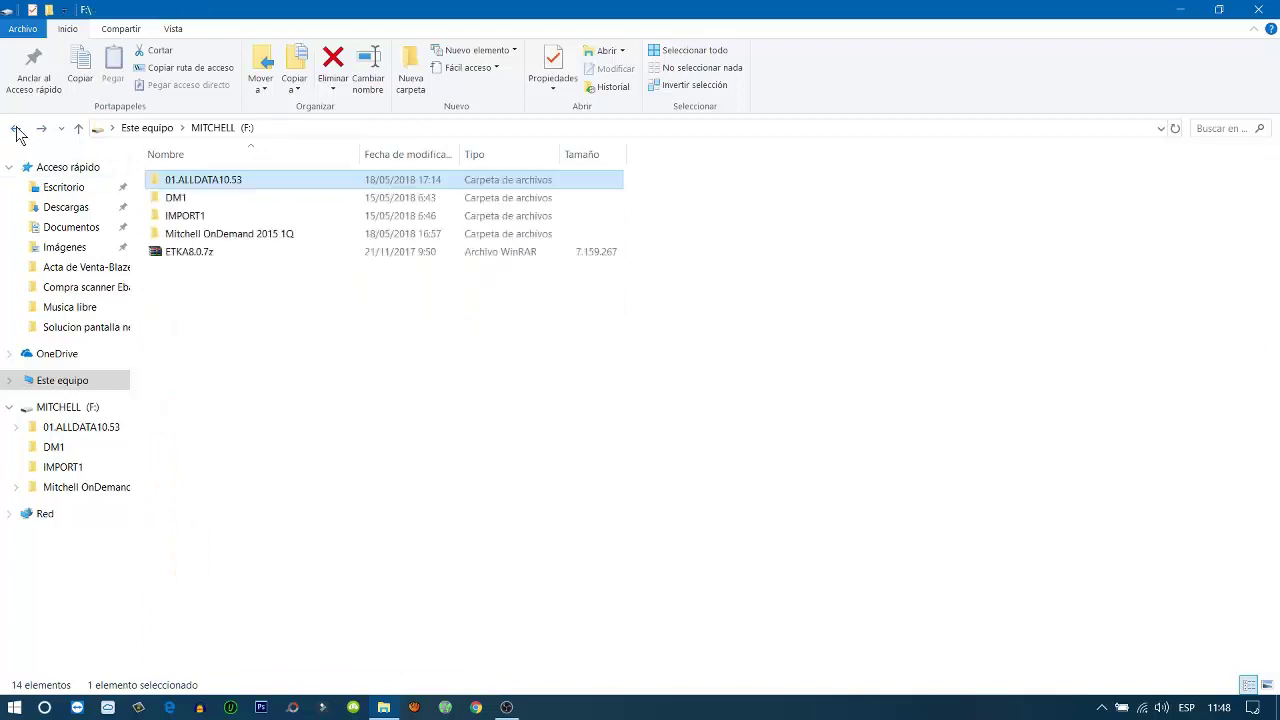
double_click(190, 199)
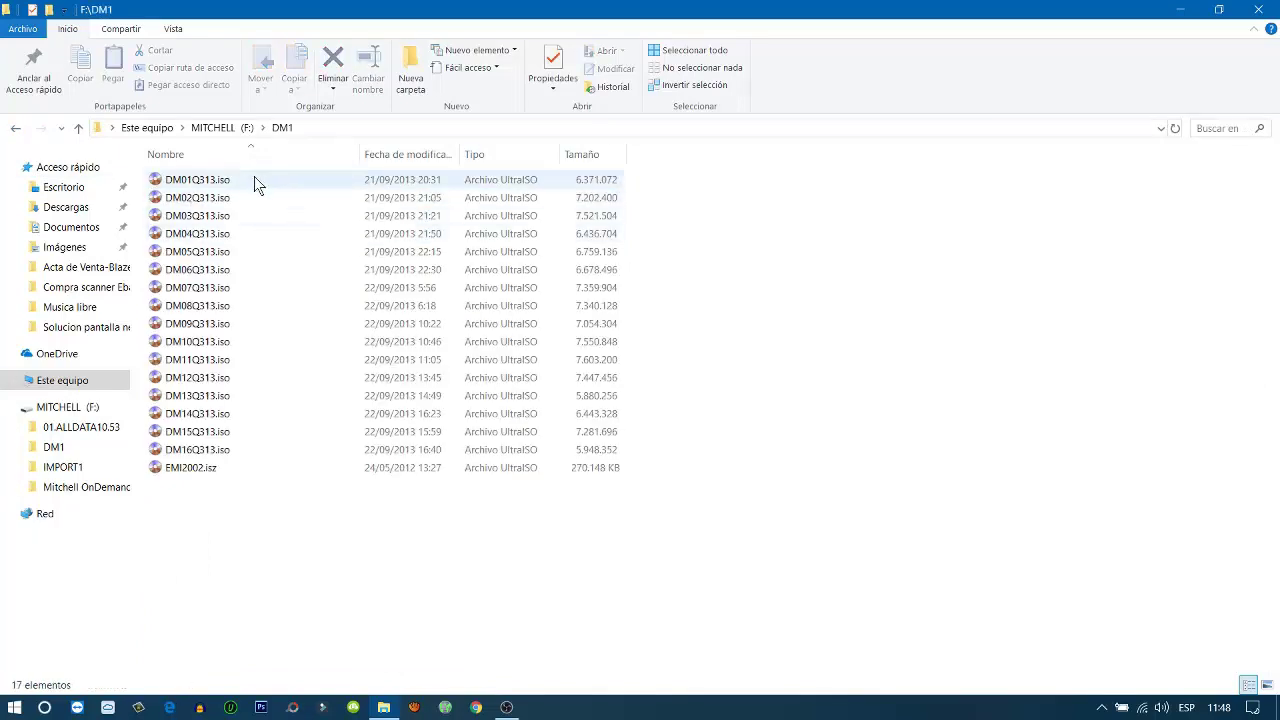
click(257, 184)
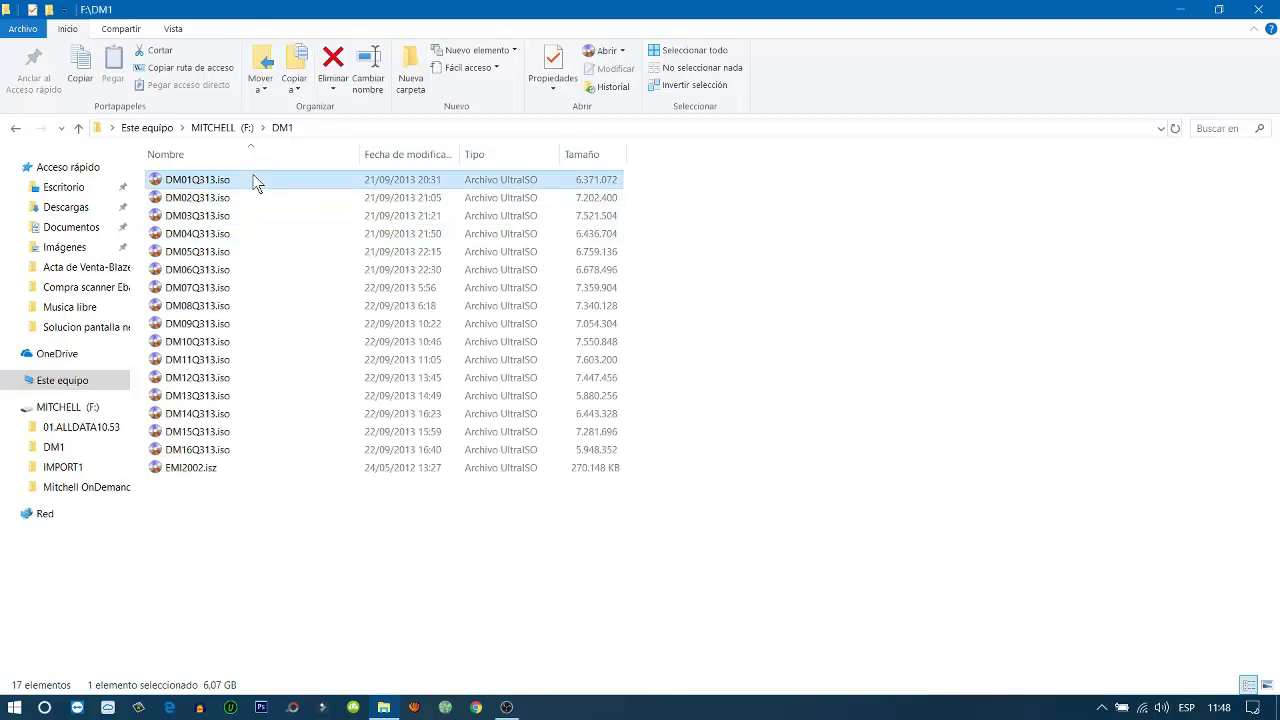
right_click(257, 184)
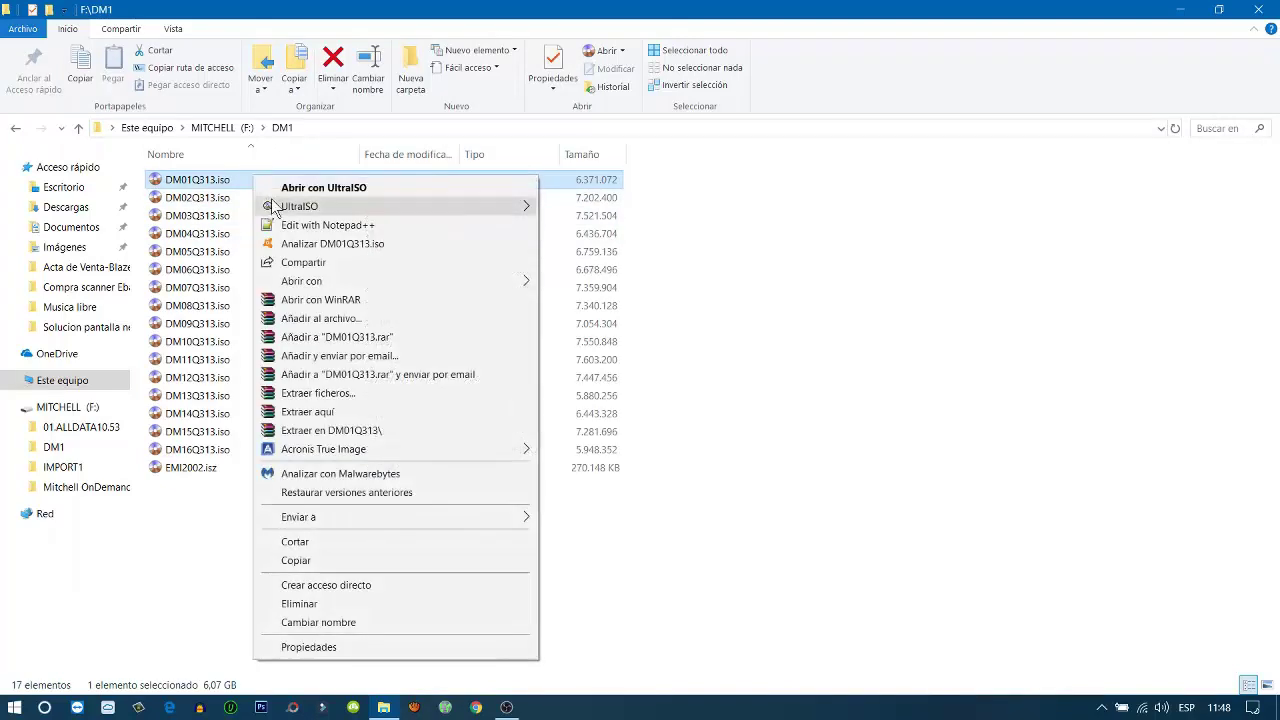
mouse_move(366, 206)
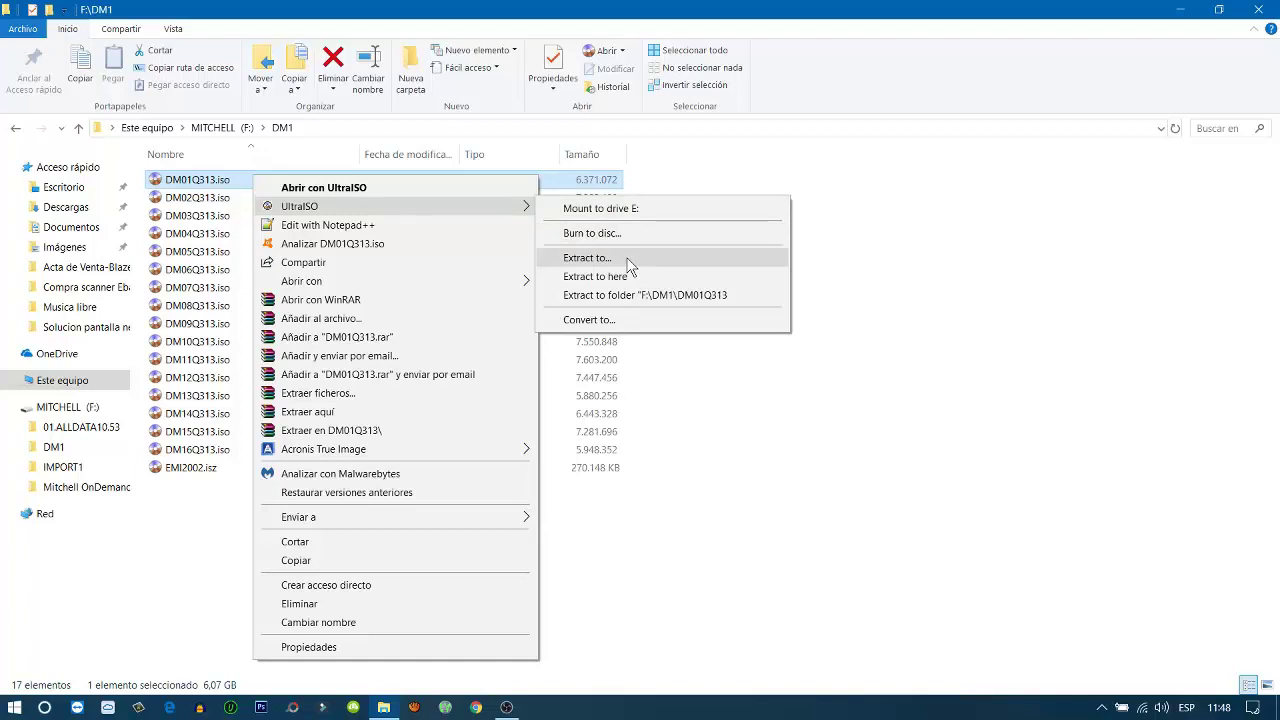
click(735, 256)
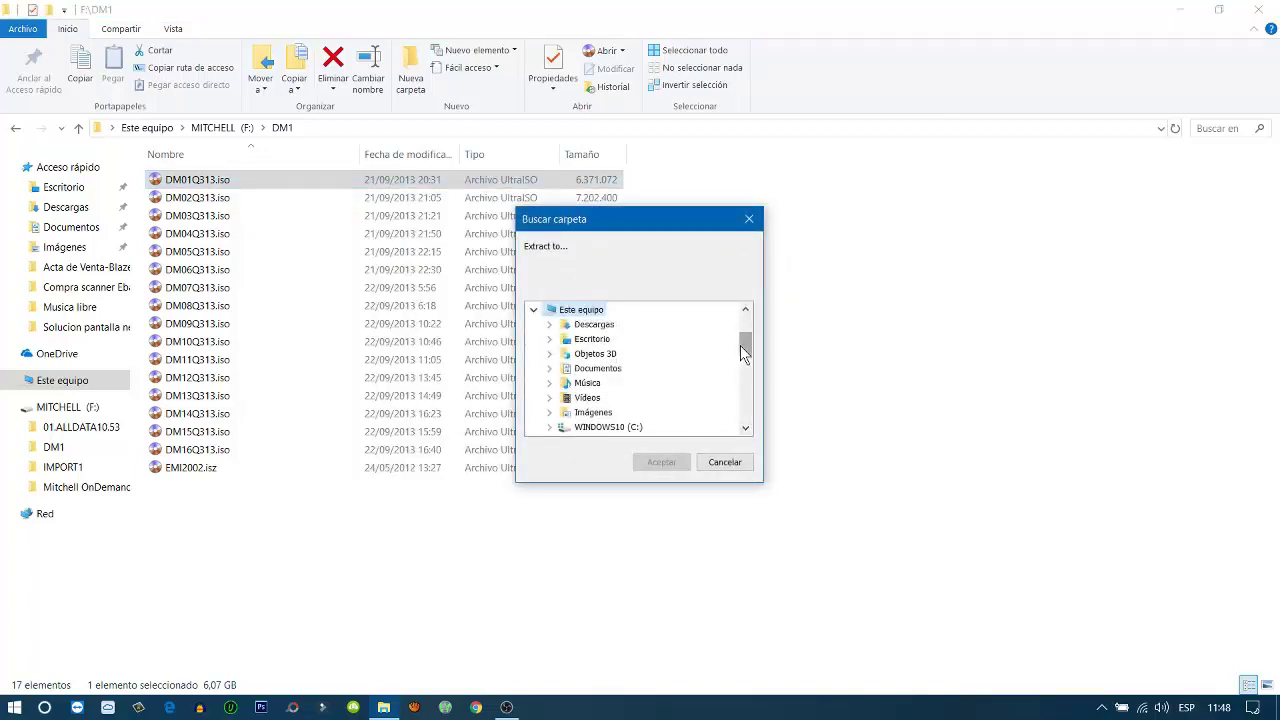
drag(743, 344, 744, 375)
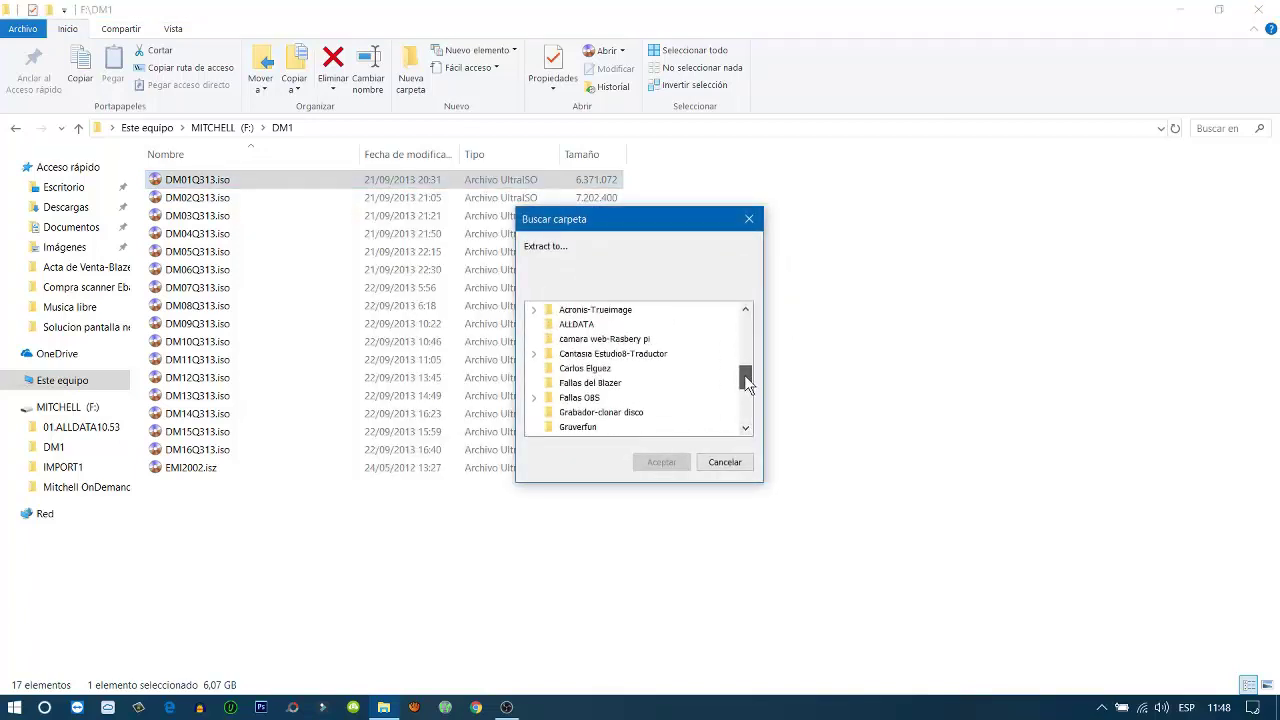
click(576, 325)
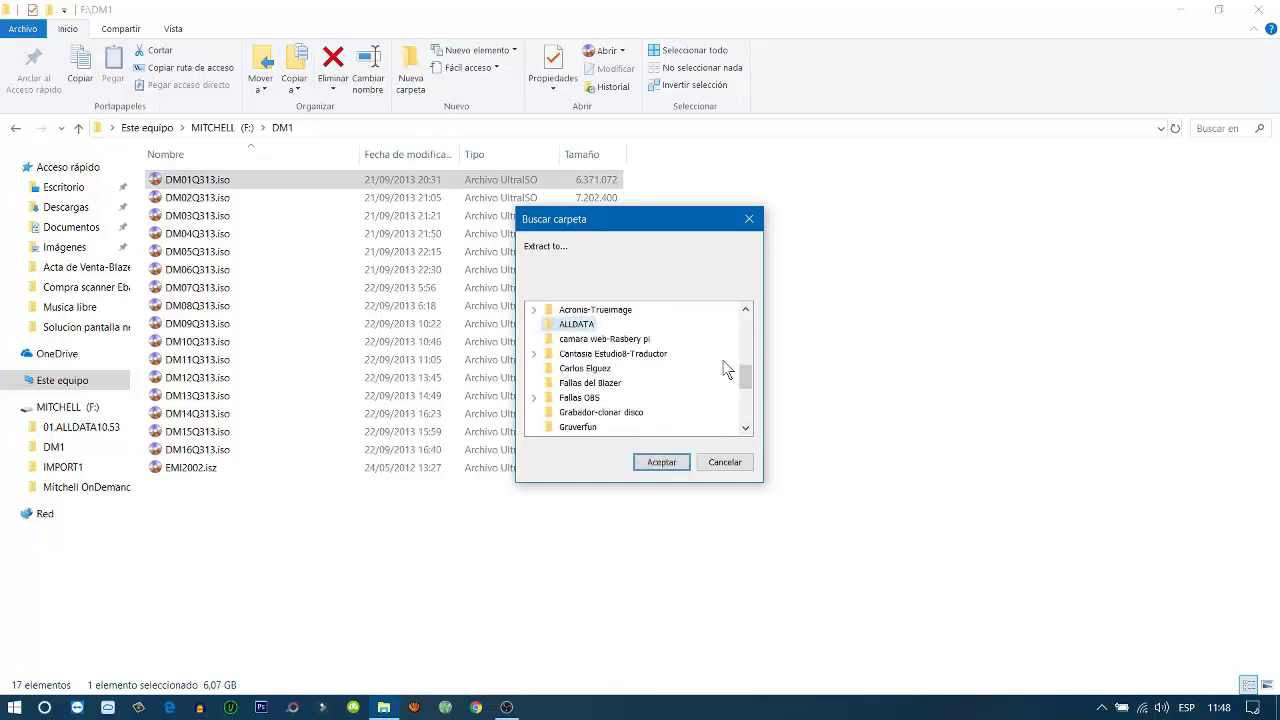
drag(749, 383, 750, 372)
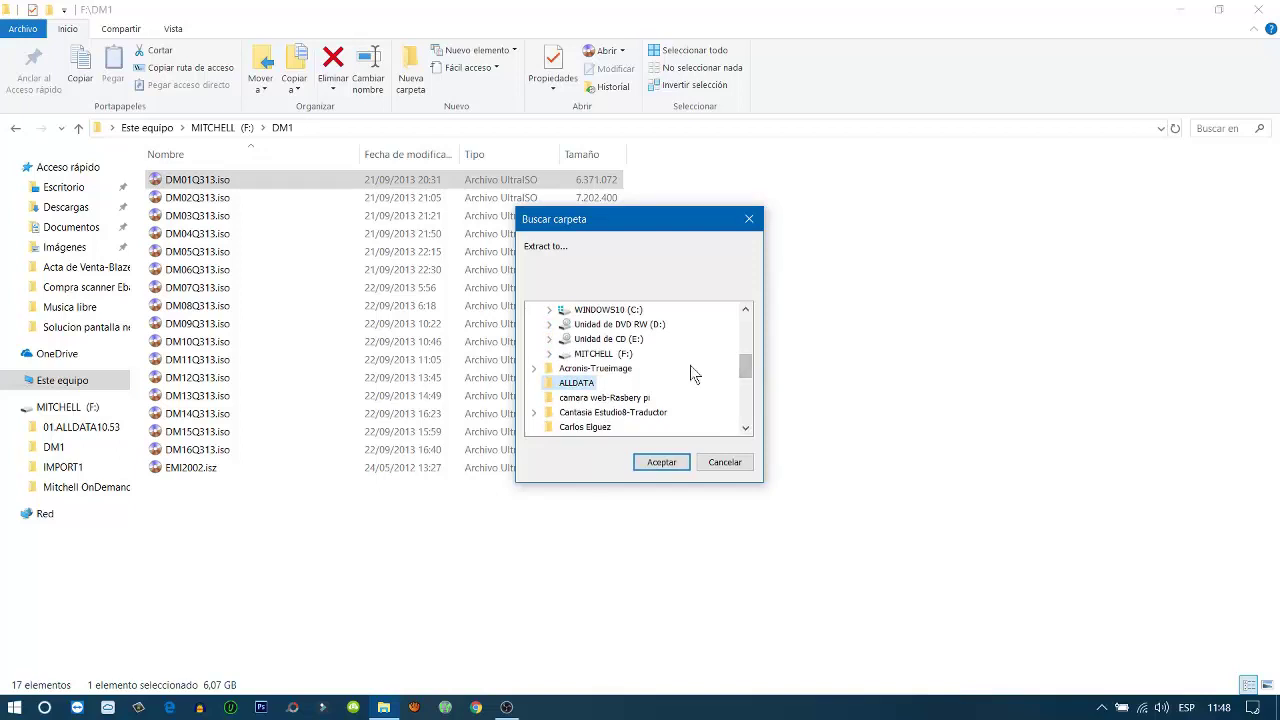
double_click(612, 356)
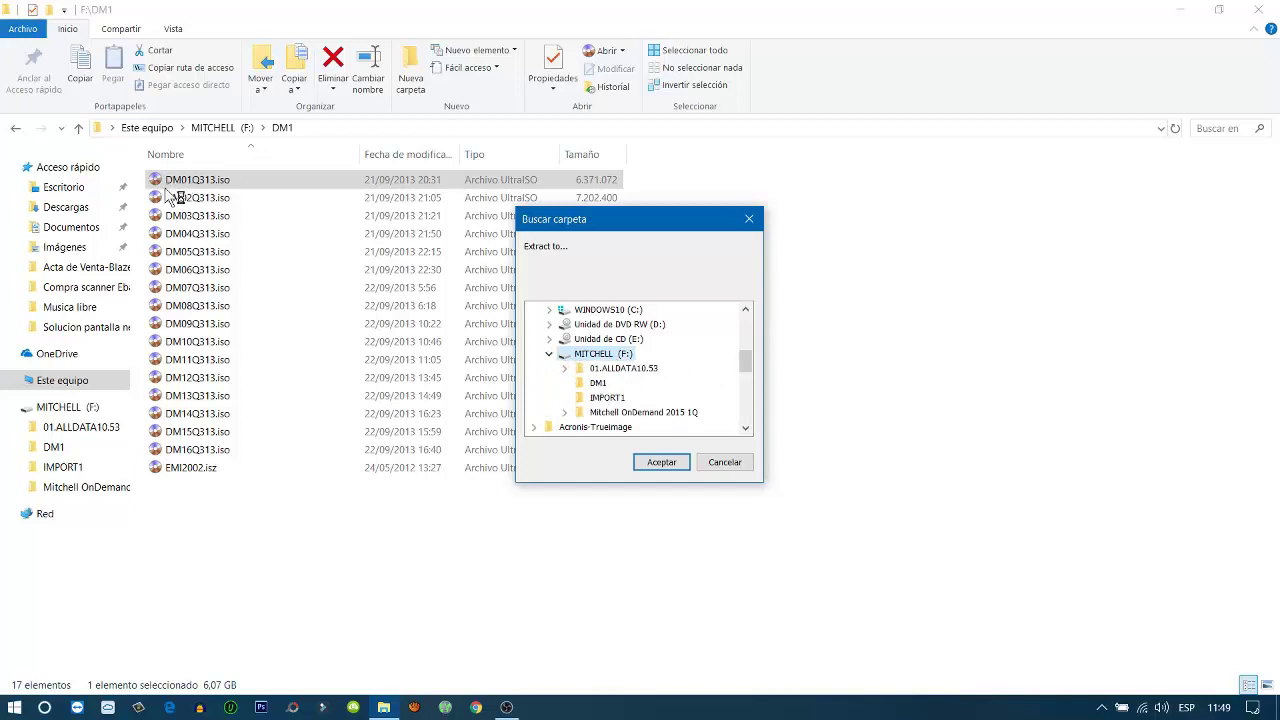
click(600, 385)
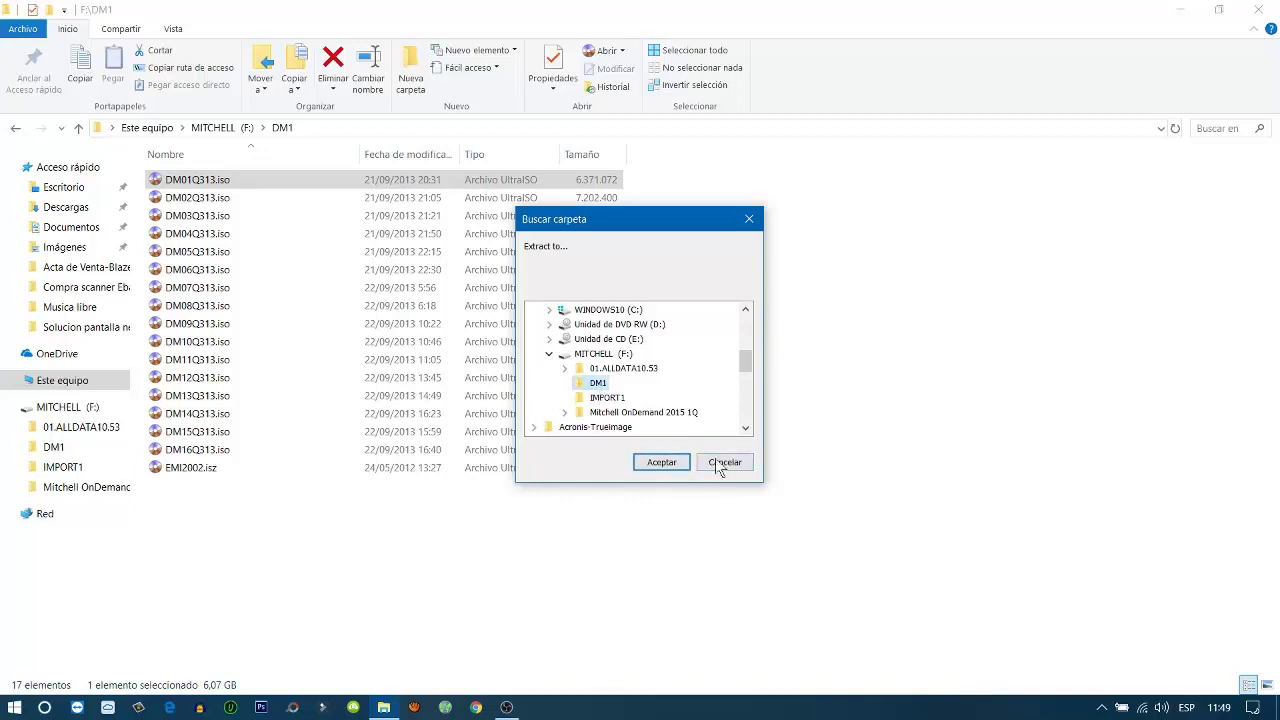
click(753, 223)
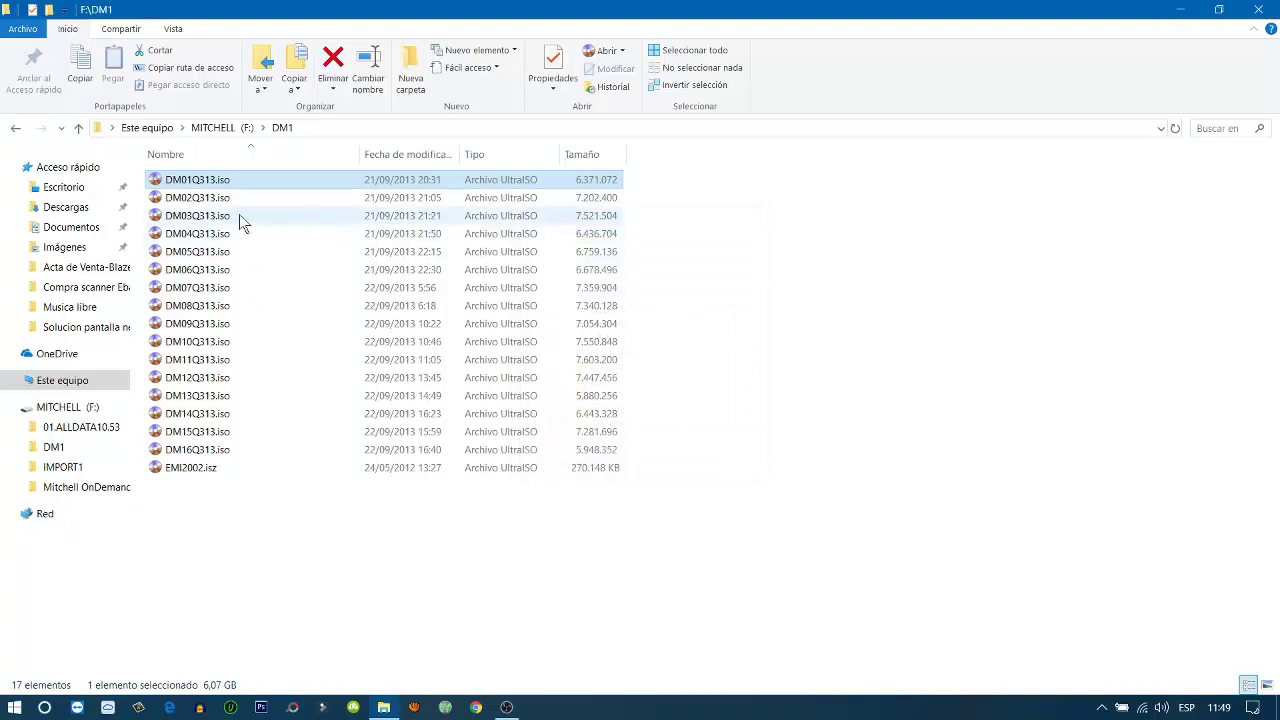
click(208, 198)
right_click(207, 199)
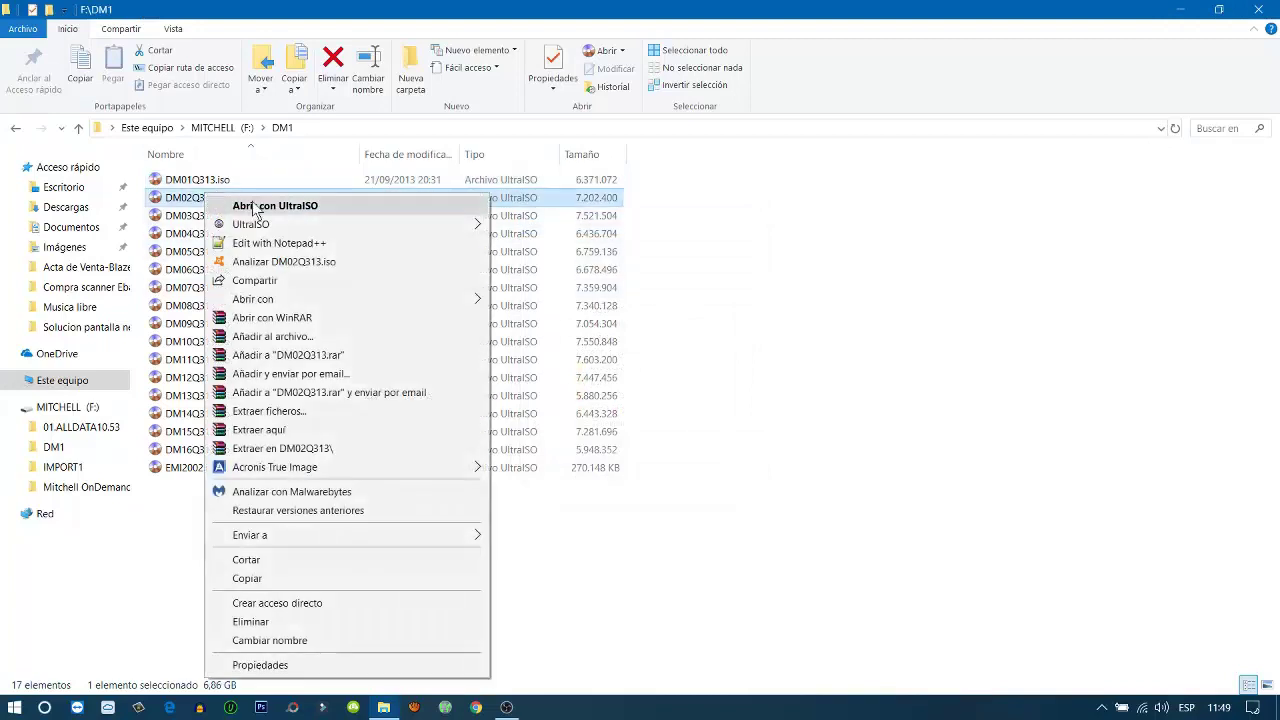
mouse_move(250, 224)
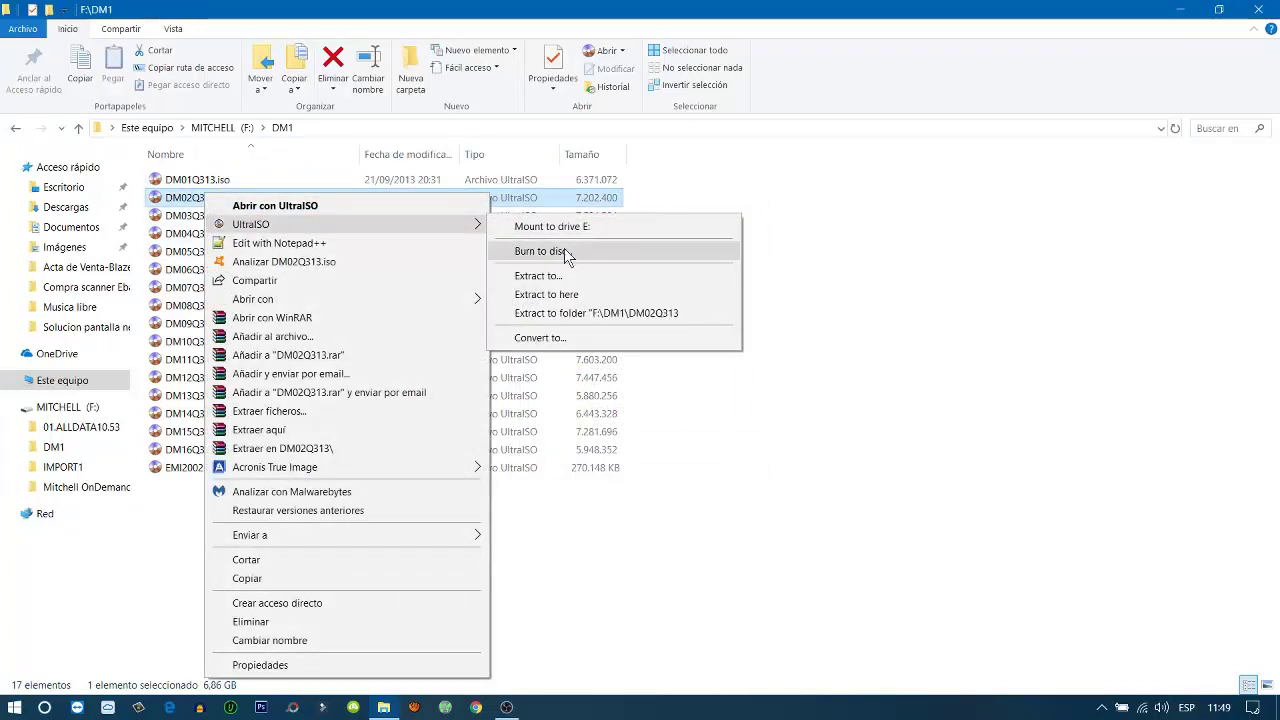
click(682, 275)
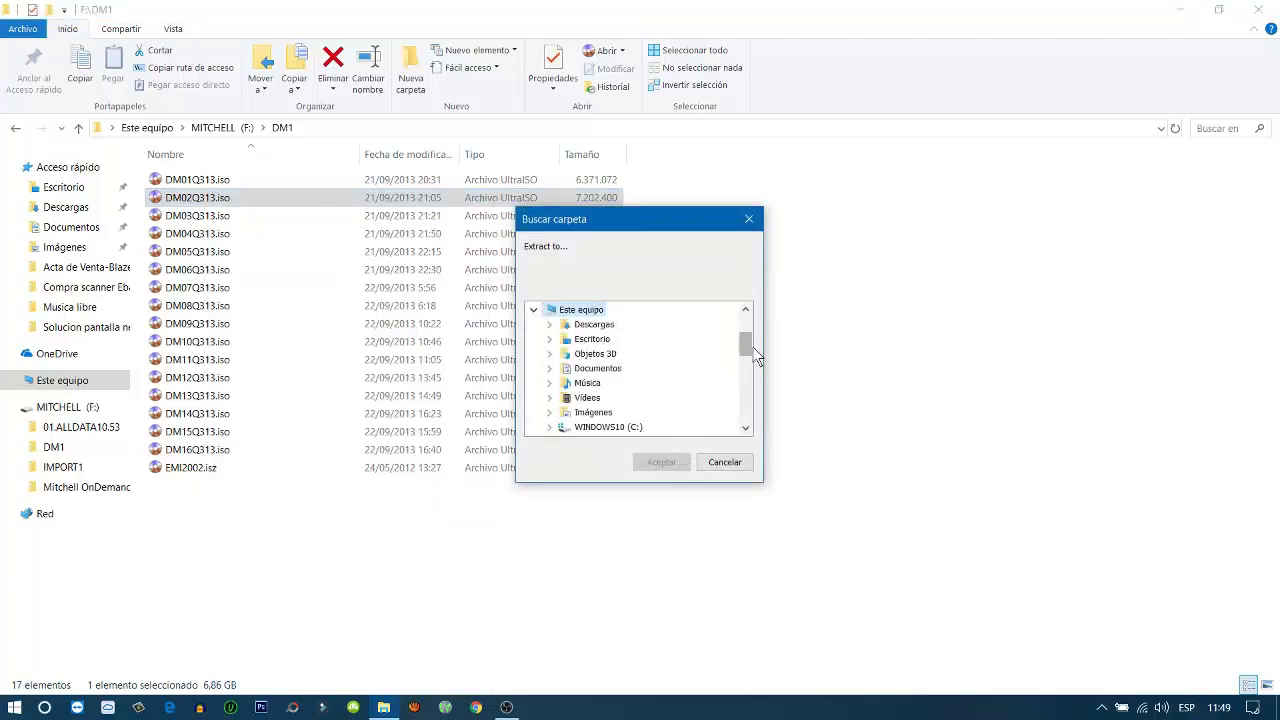
drag(746, 344, 748, 377)
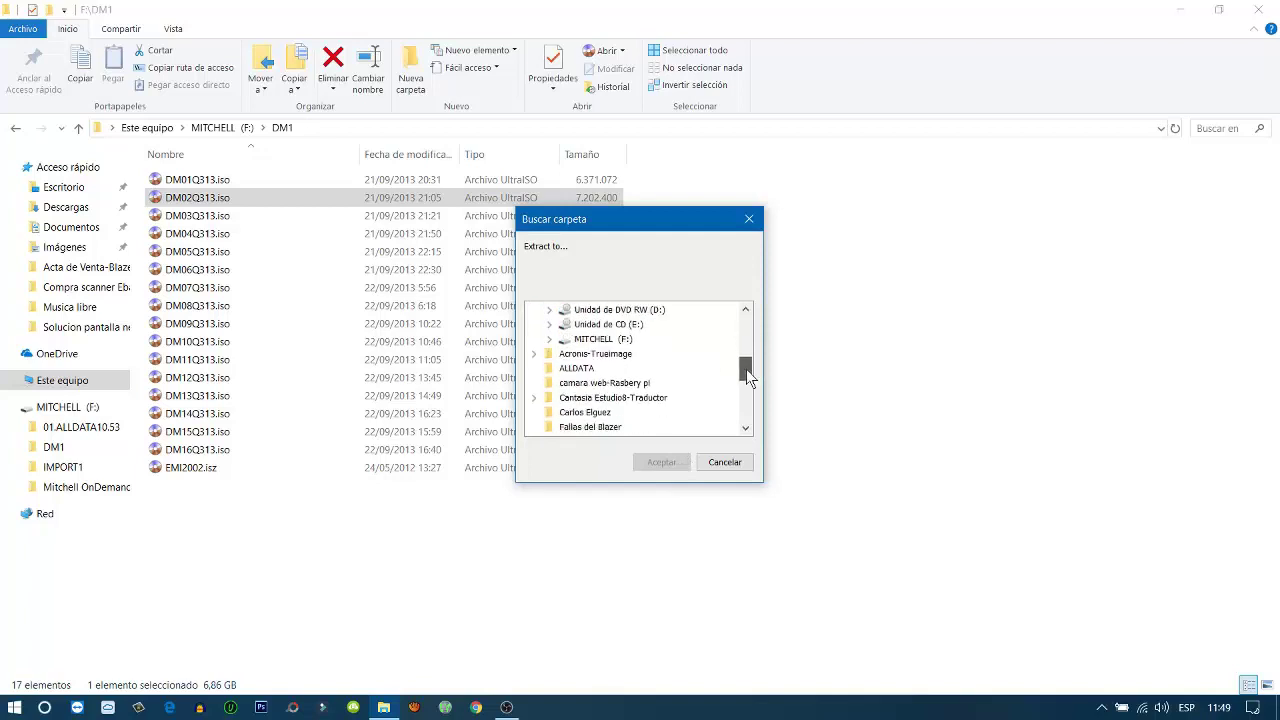
scroll(747, 371, up, 1)
click(596, 384)
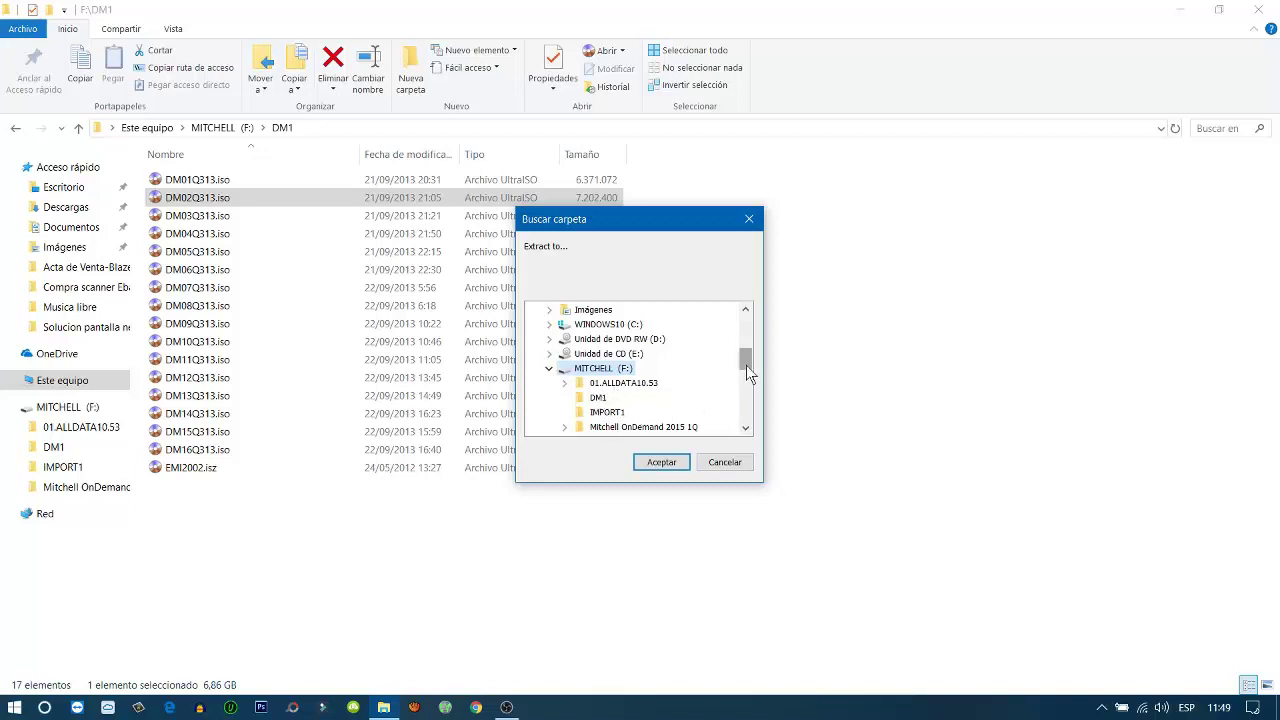
scroll(746, 365, down, 1)
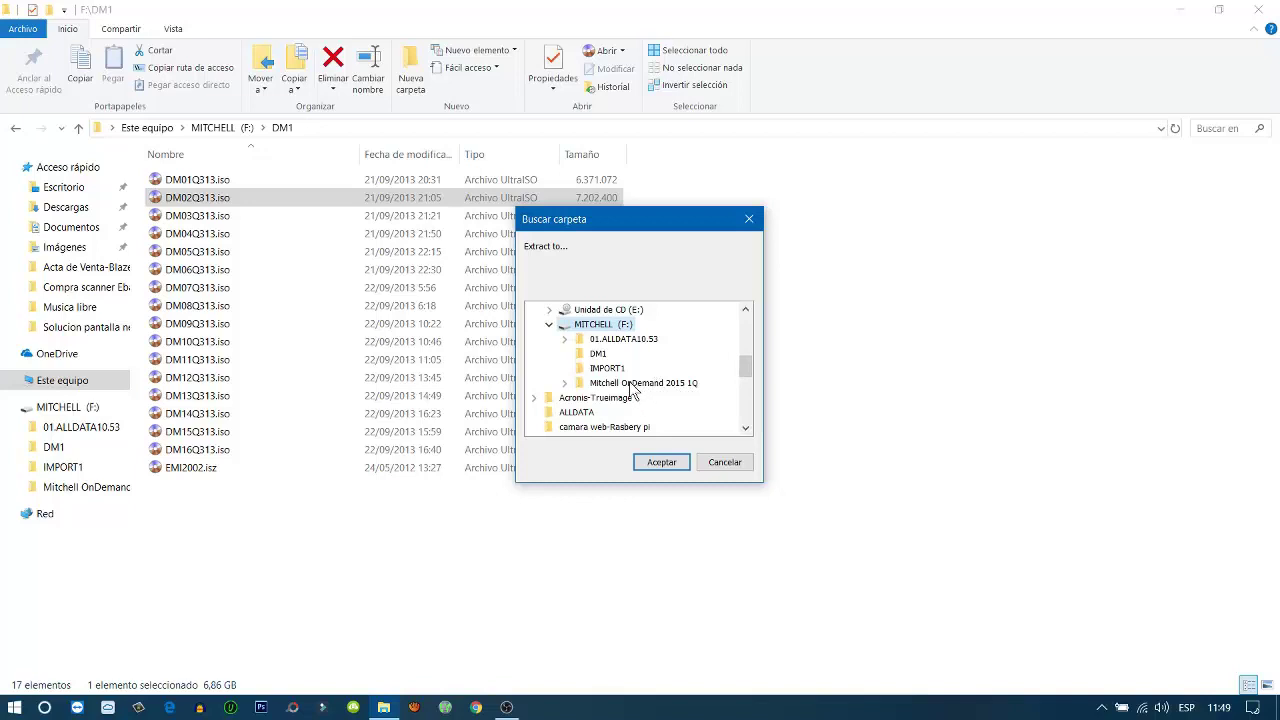
double_click(620, 340)
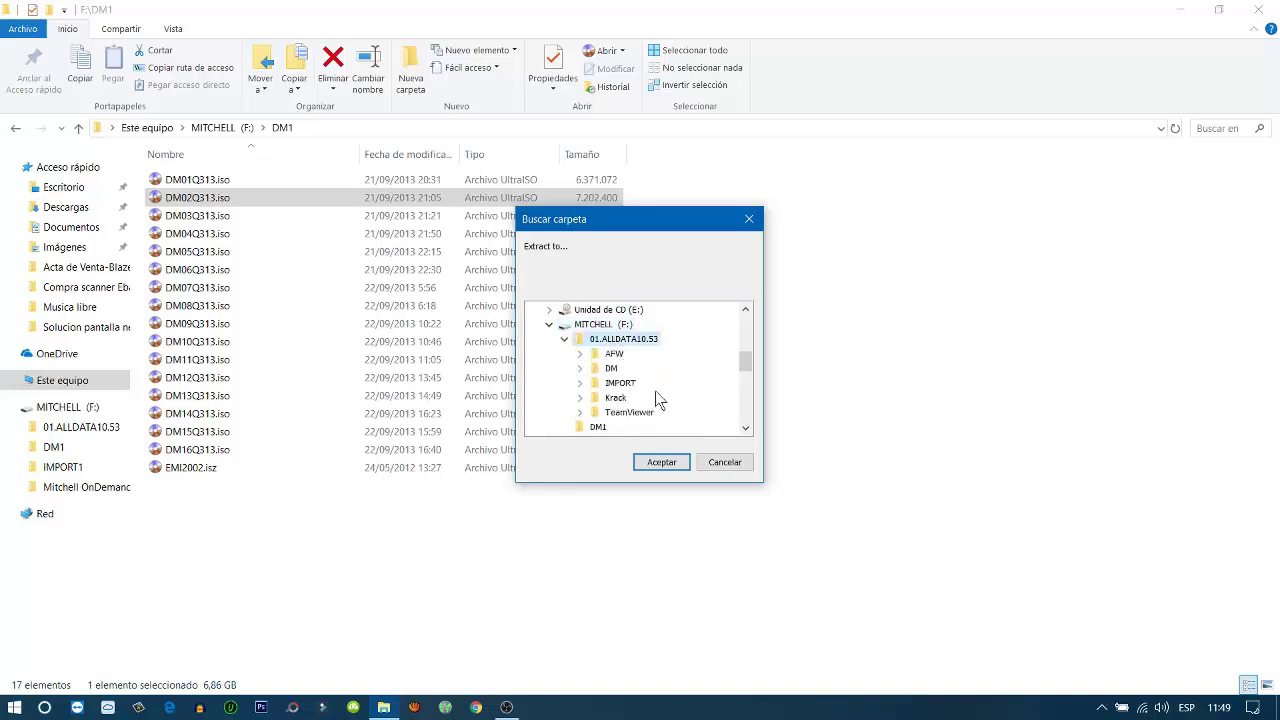
double_click(611, 368)
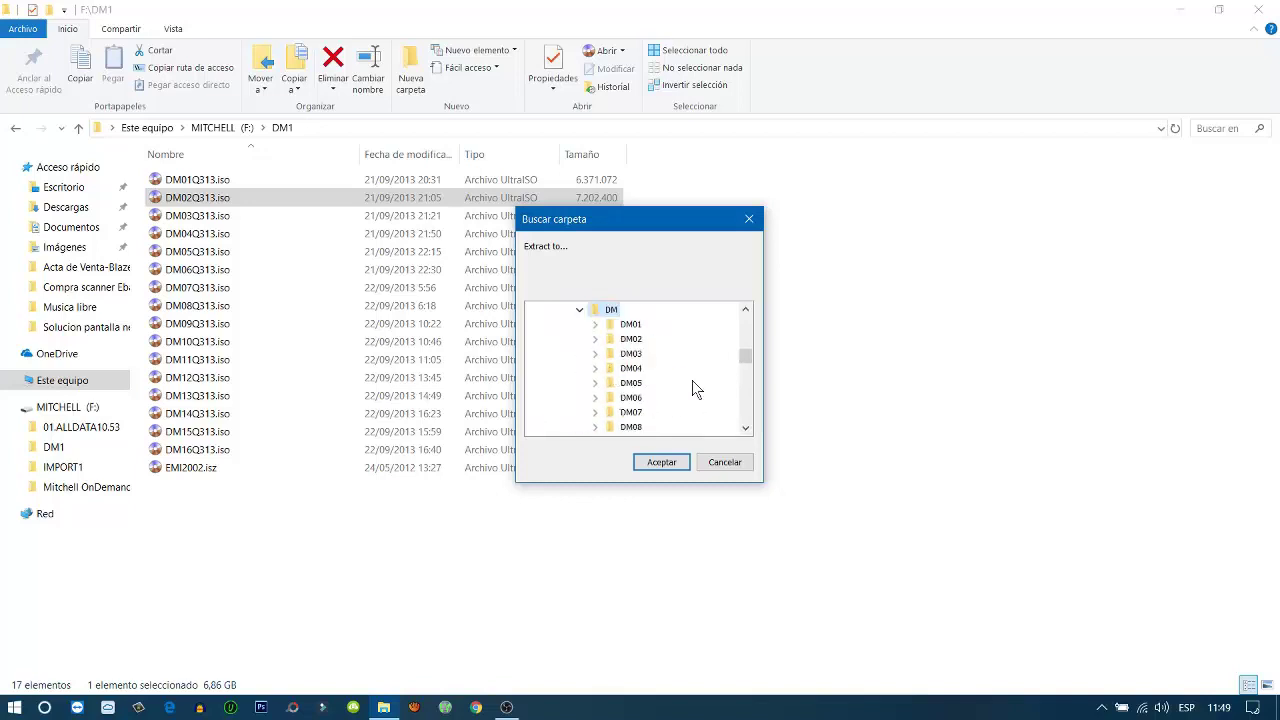
click(630, 339)
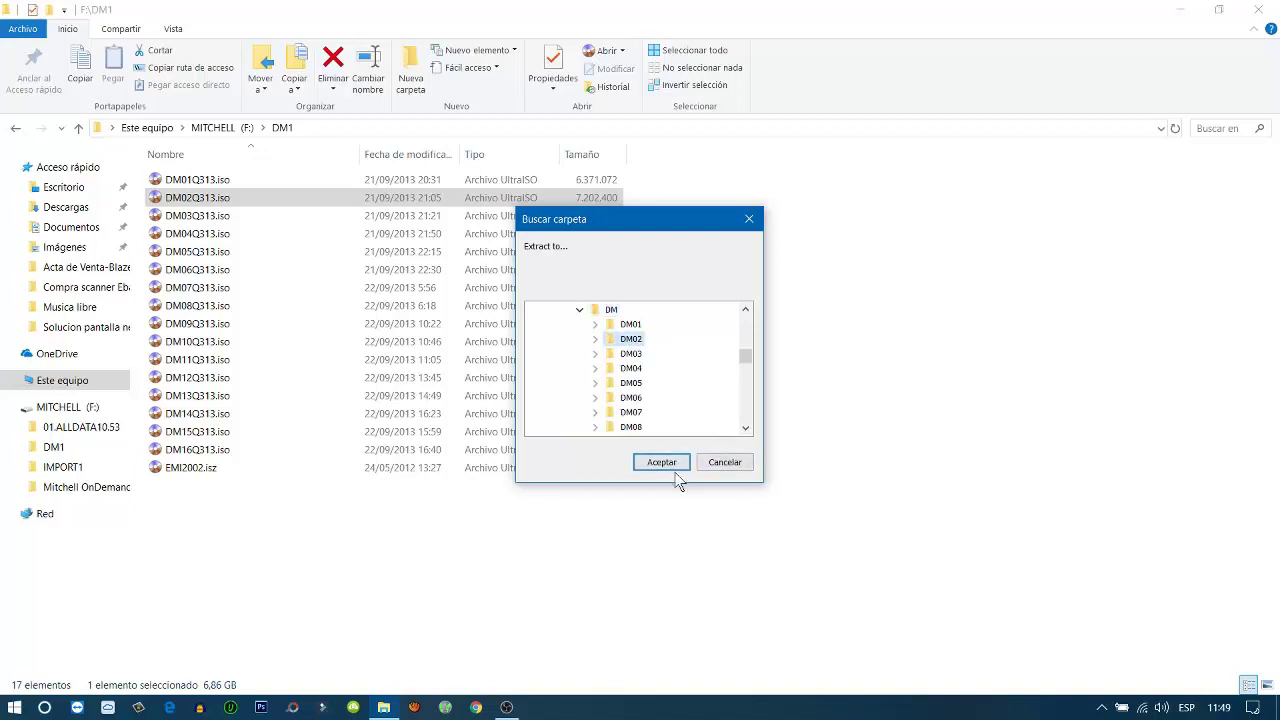
click(733, 466)
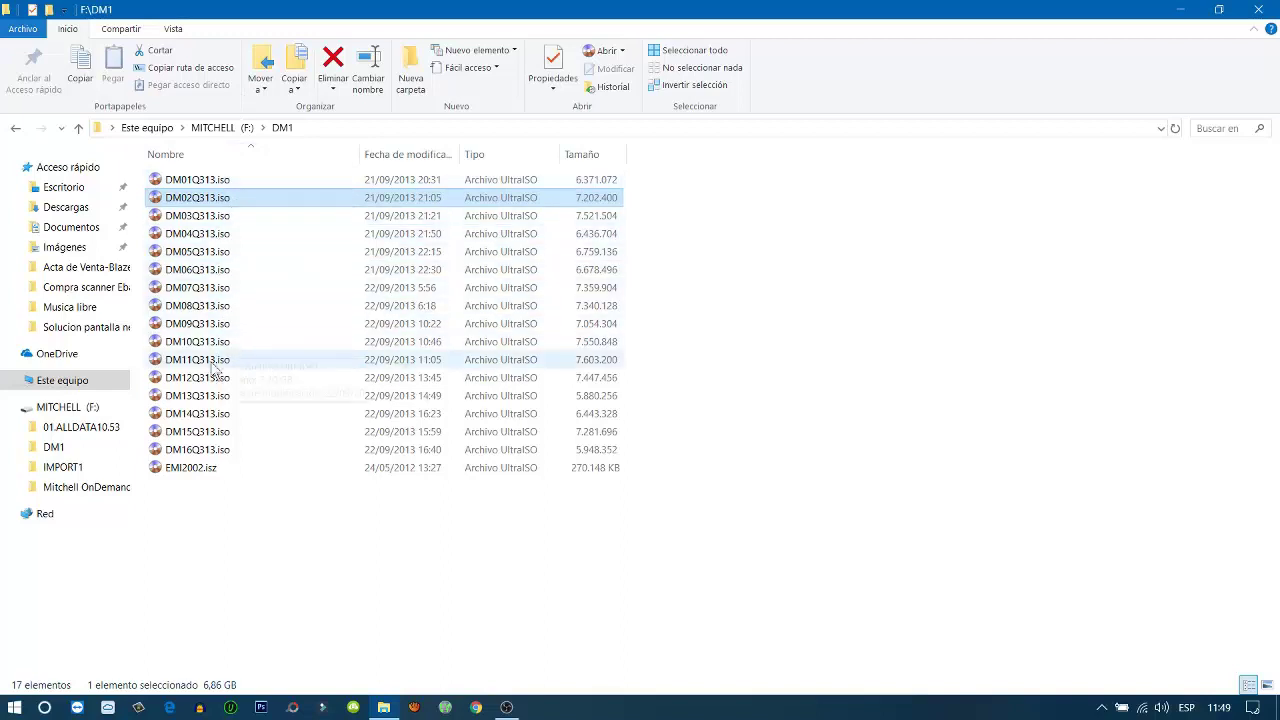
Go back to Este equipo, reopen MITCHELL (F:) and enter the 01.ALLDATA10.53 folder
click(15, 130)
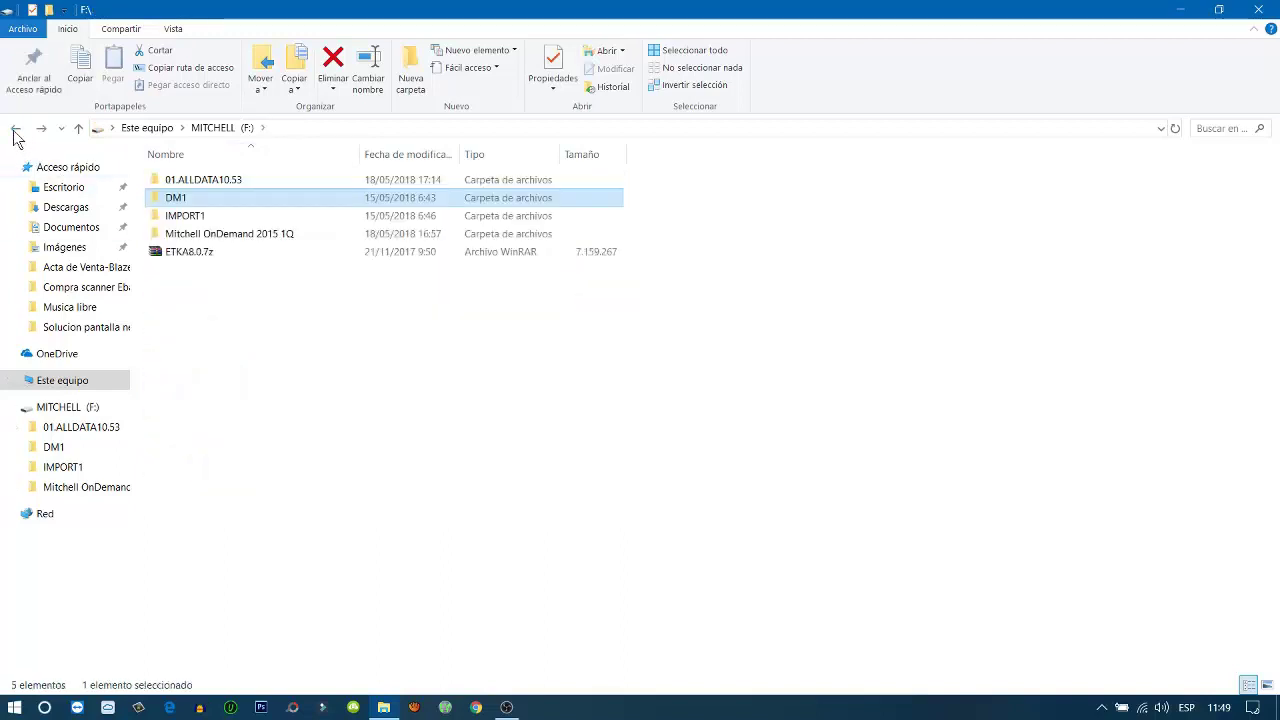
click(15, 132)
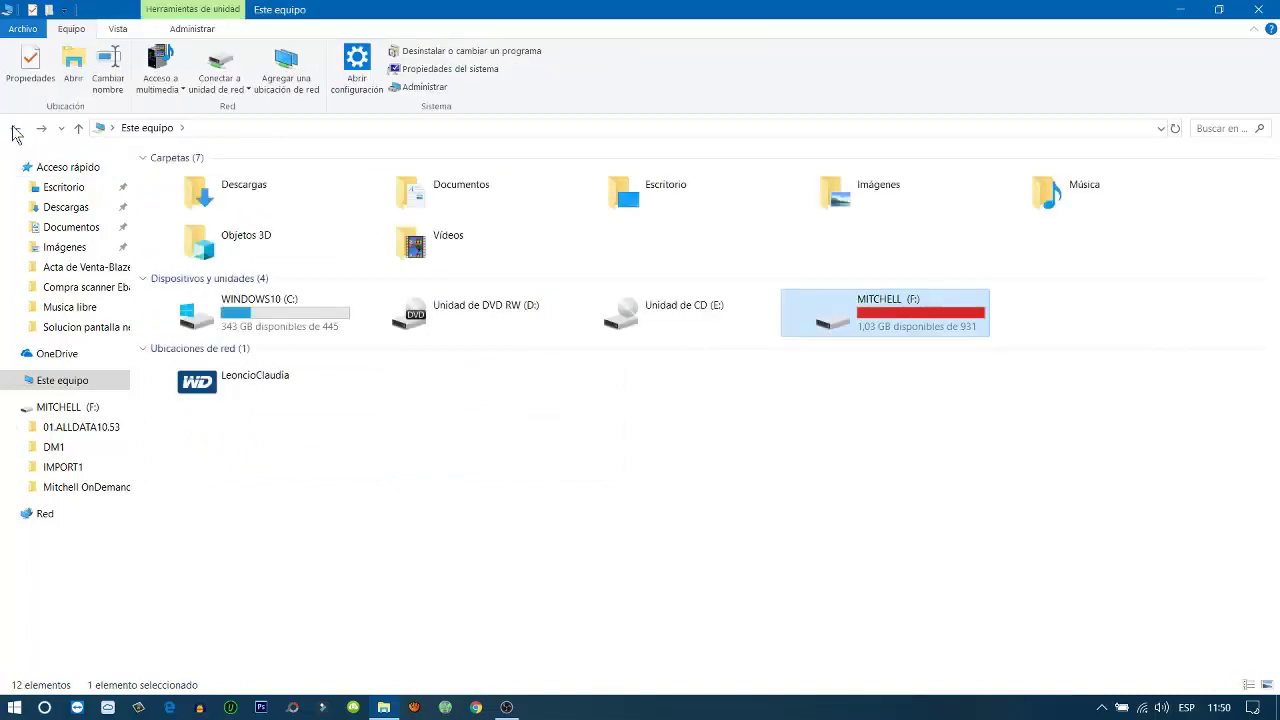
double_click(863, 309)
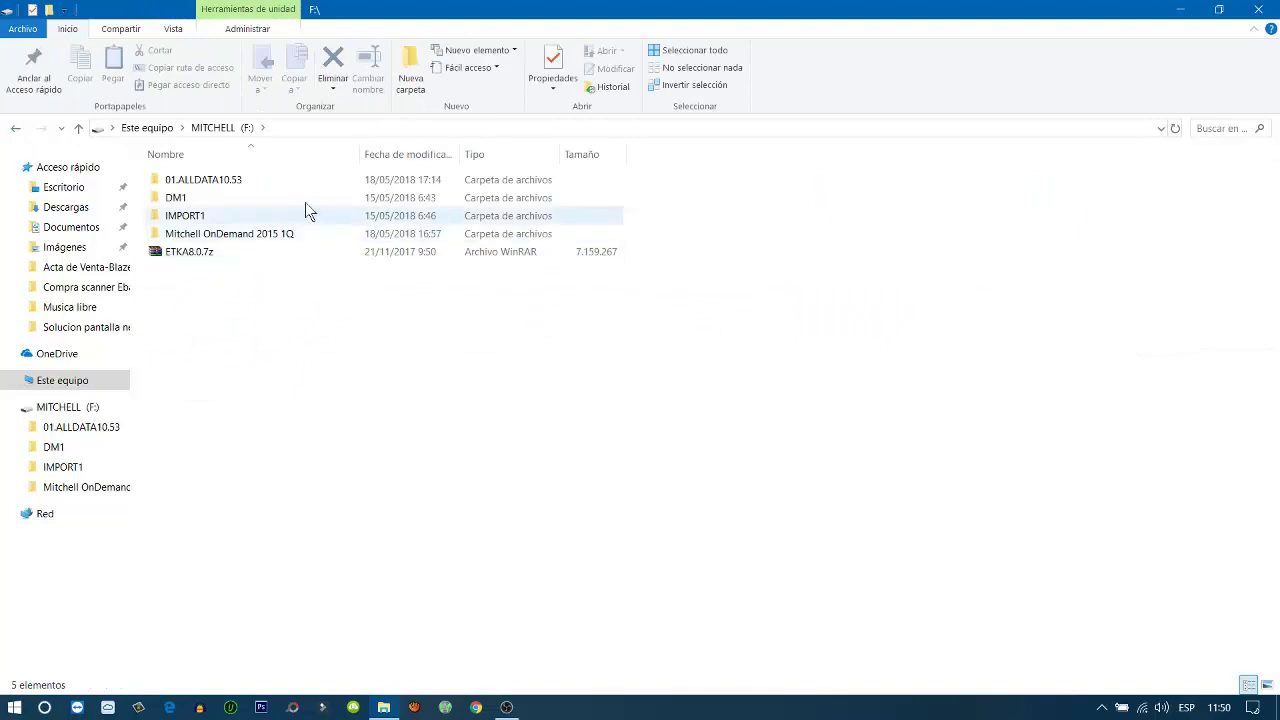
click(15, 128)
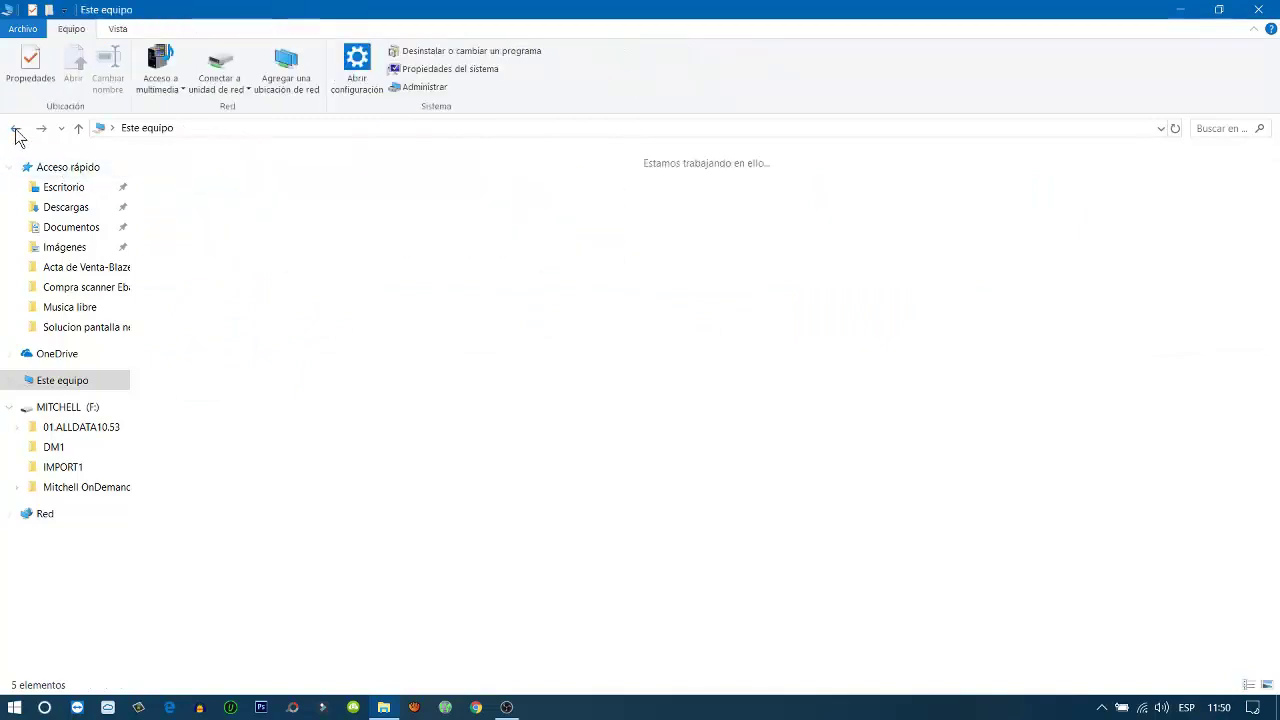
double_click(869, 321)
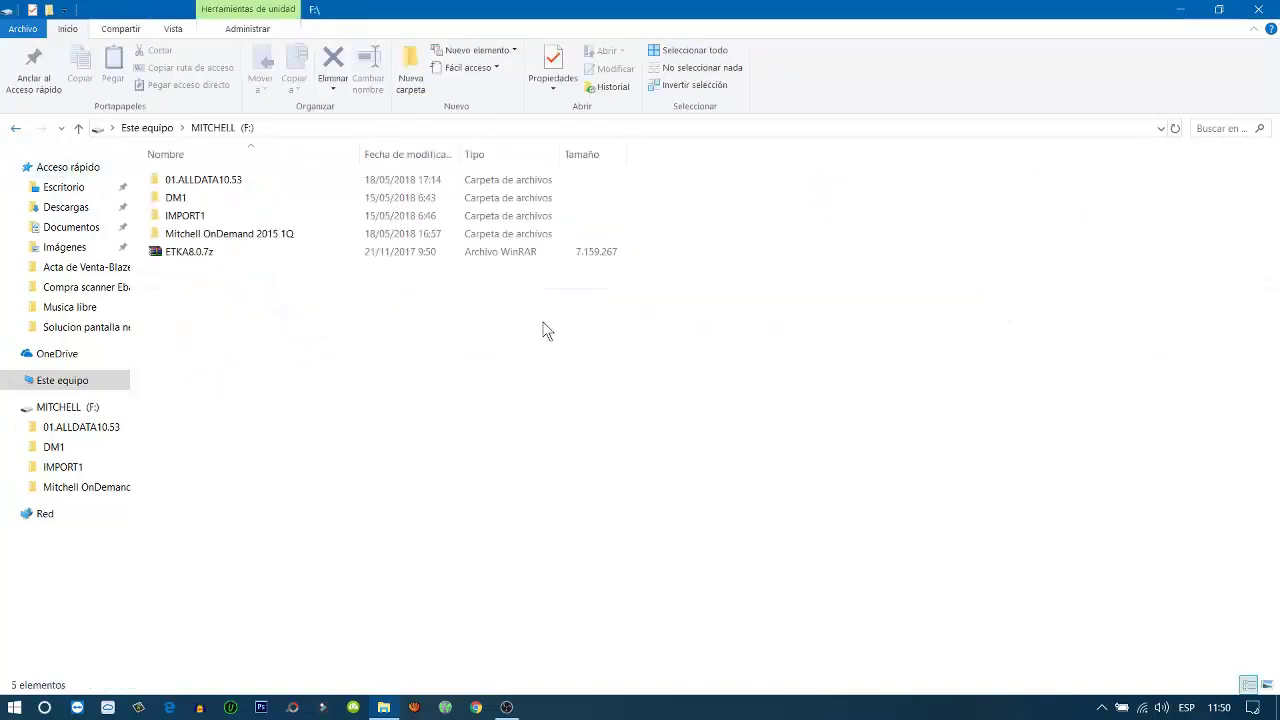
click(240, 188)
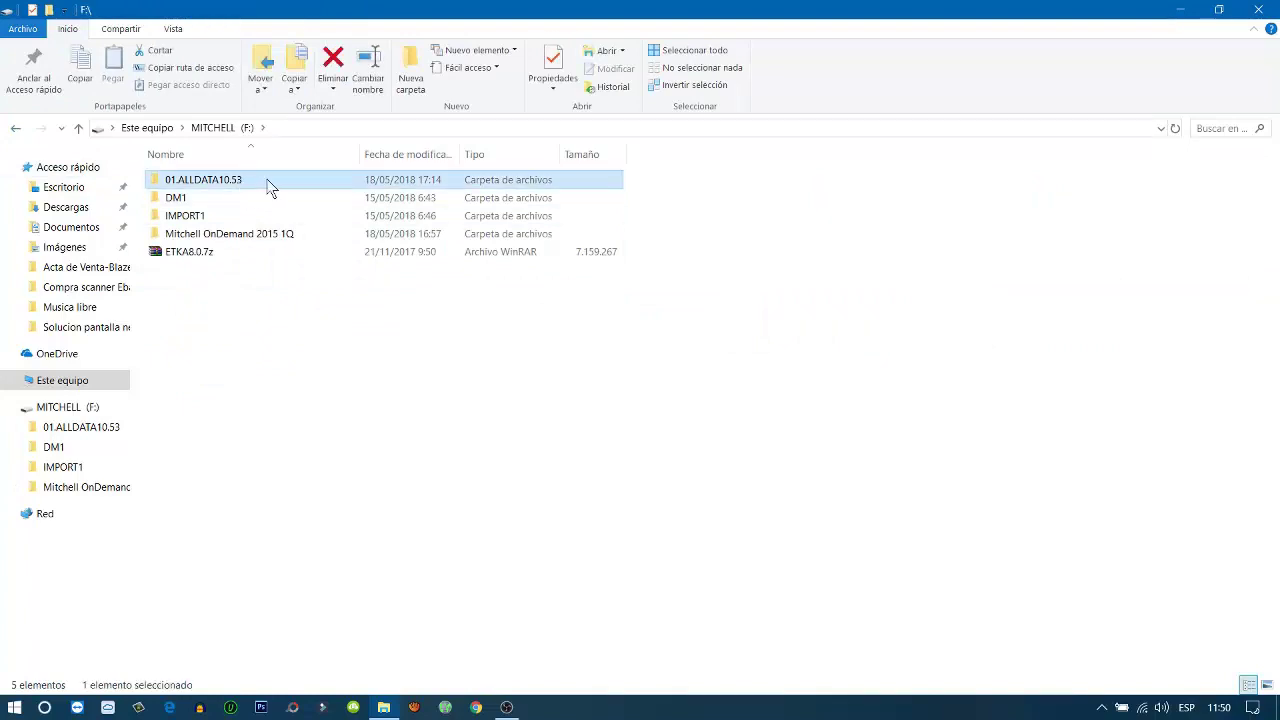
double_click(276, 180)
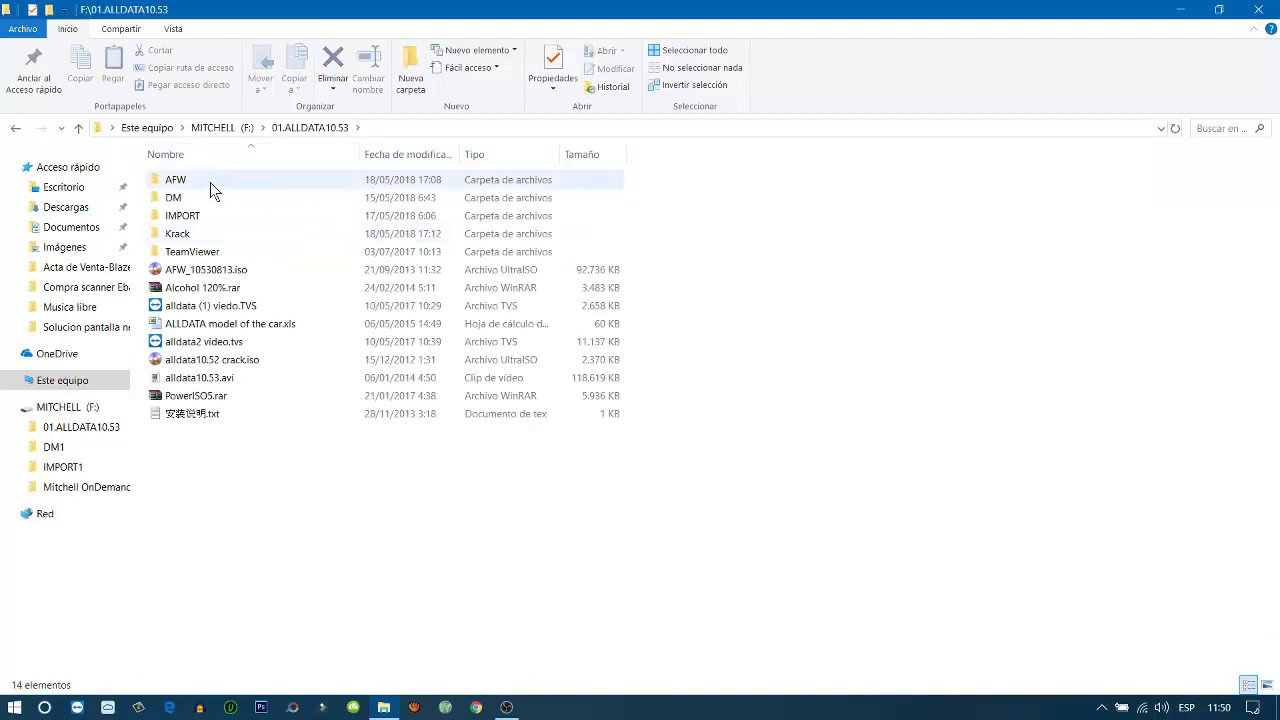
Run autorun.exe from the AFW folder with Ejecutar como administrador
double_click(211, 186)
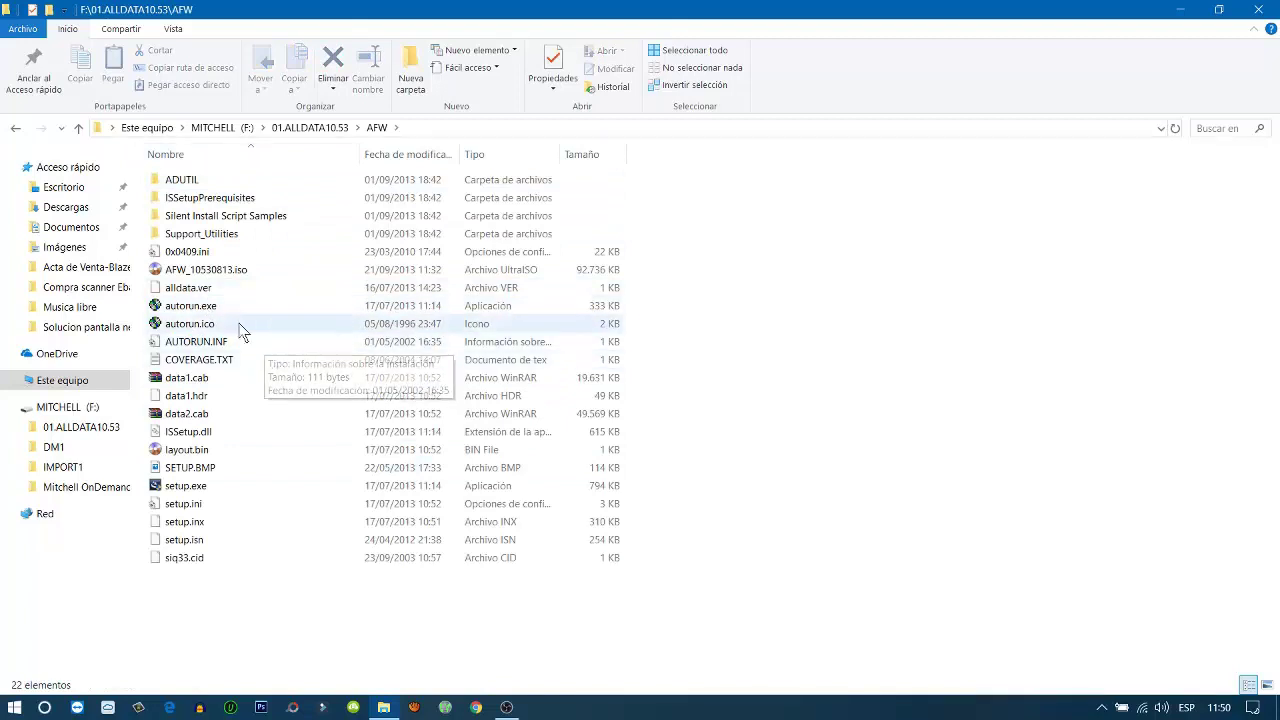
click(212, 310)
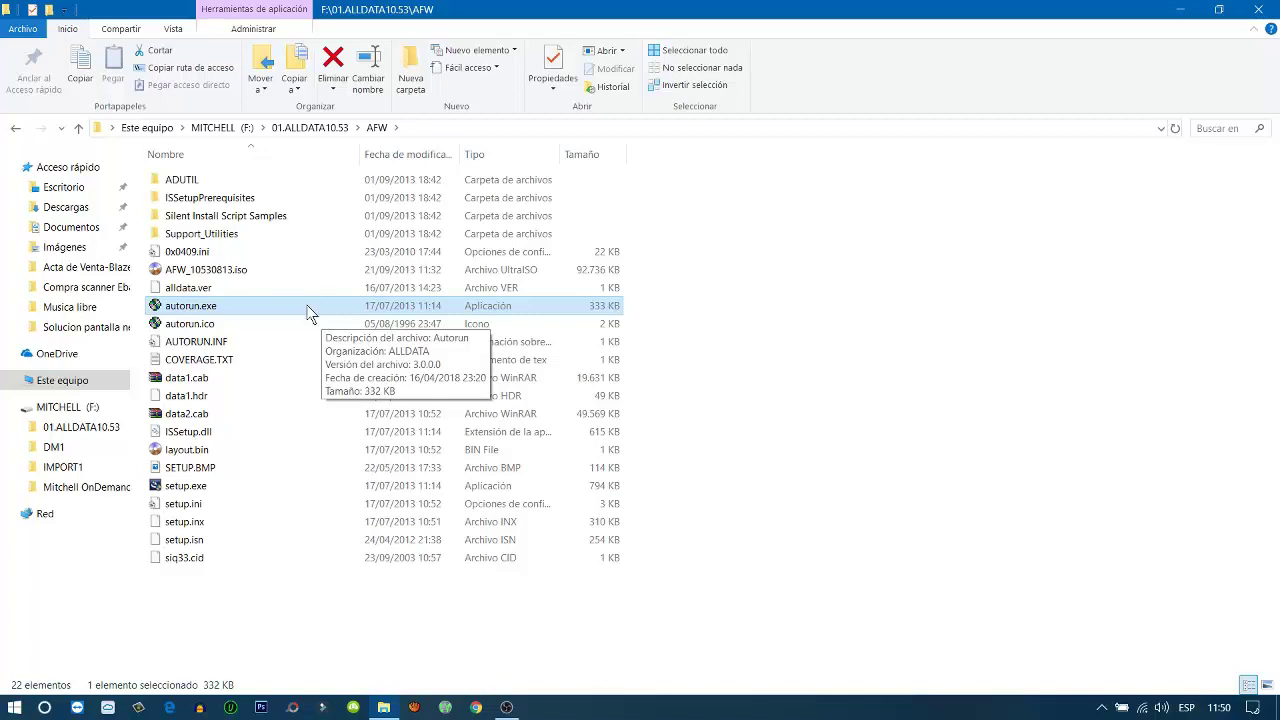
right_click(308, 311)
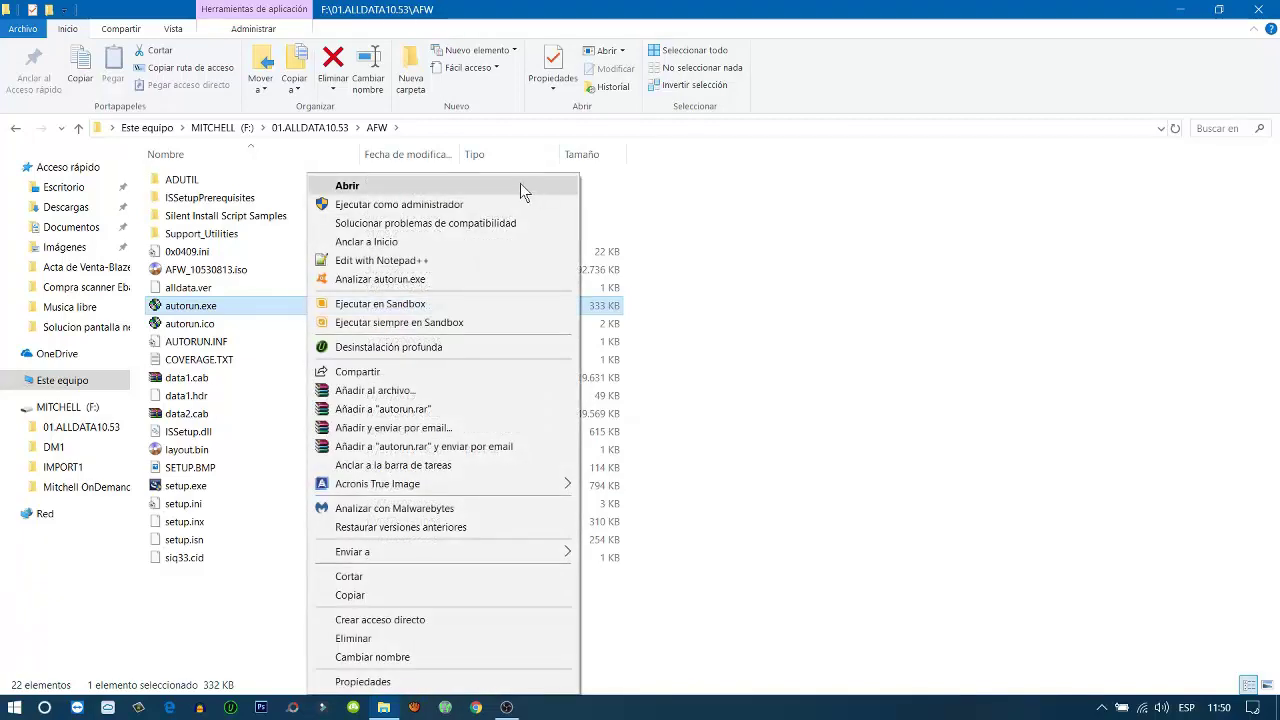
click(473, 205)
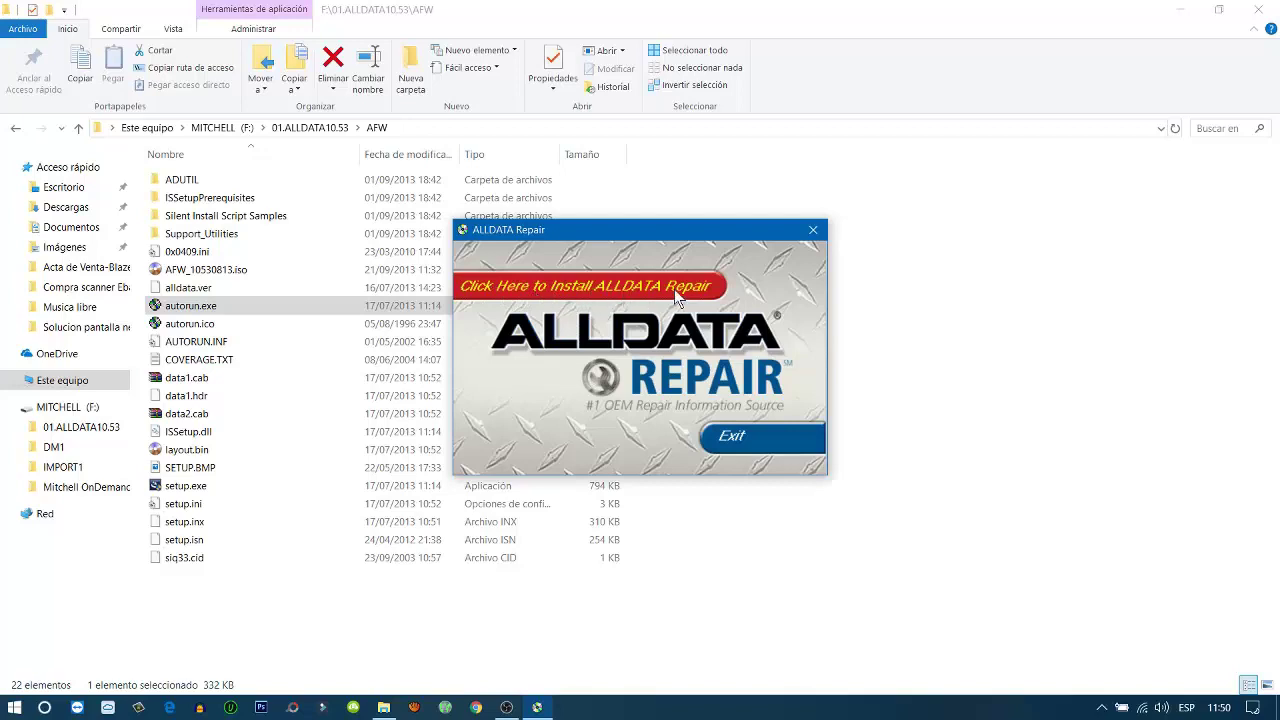
Start the ALLDATA Repair install, pass the welcome page and accept the license agreement
click(646, 287)
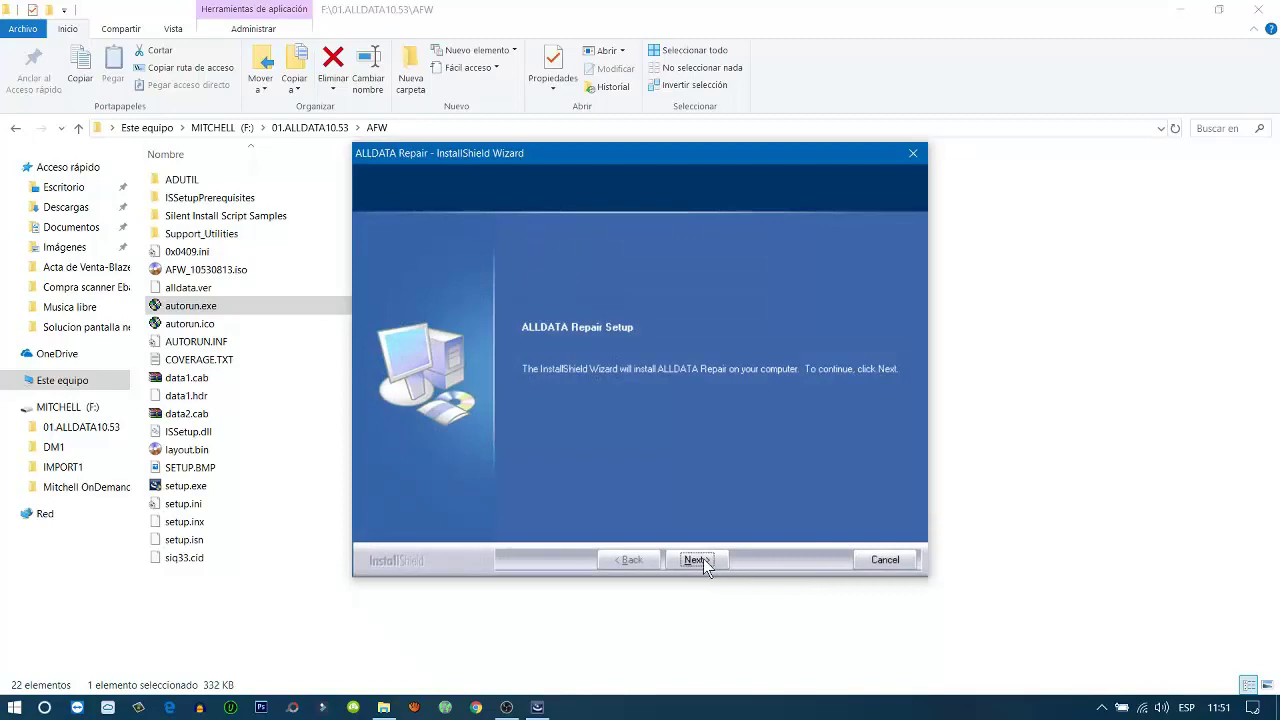
click(700, 561)
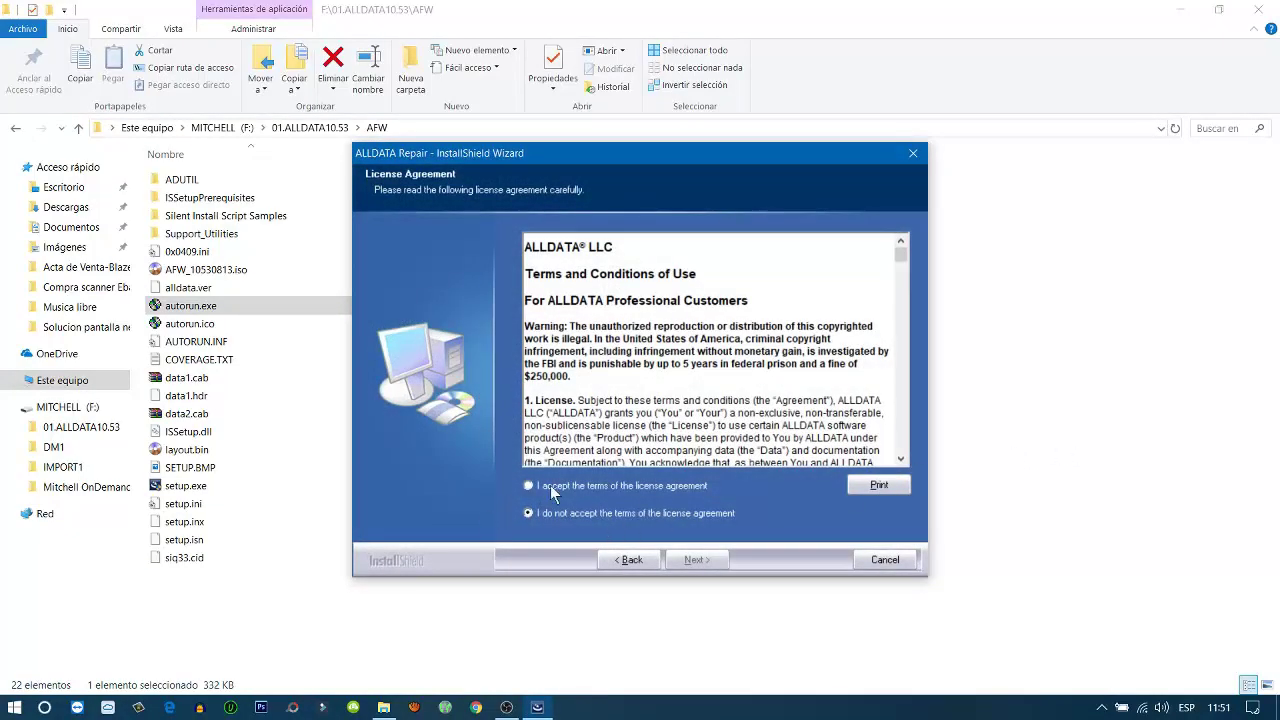
click(528, 485)
click(700, 562)
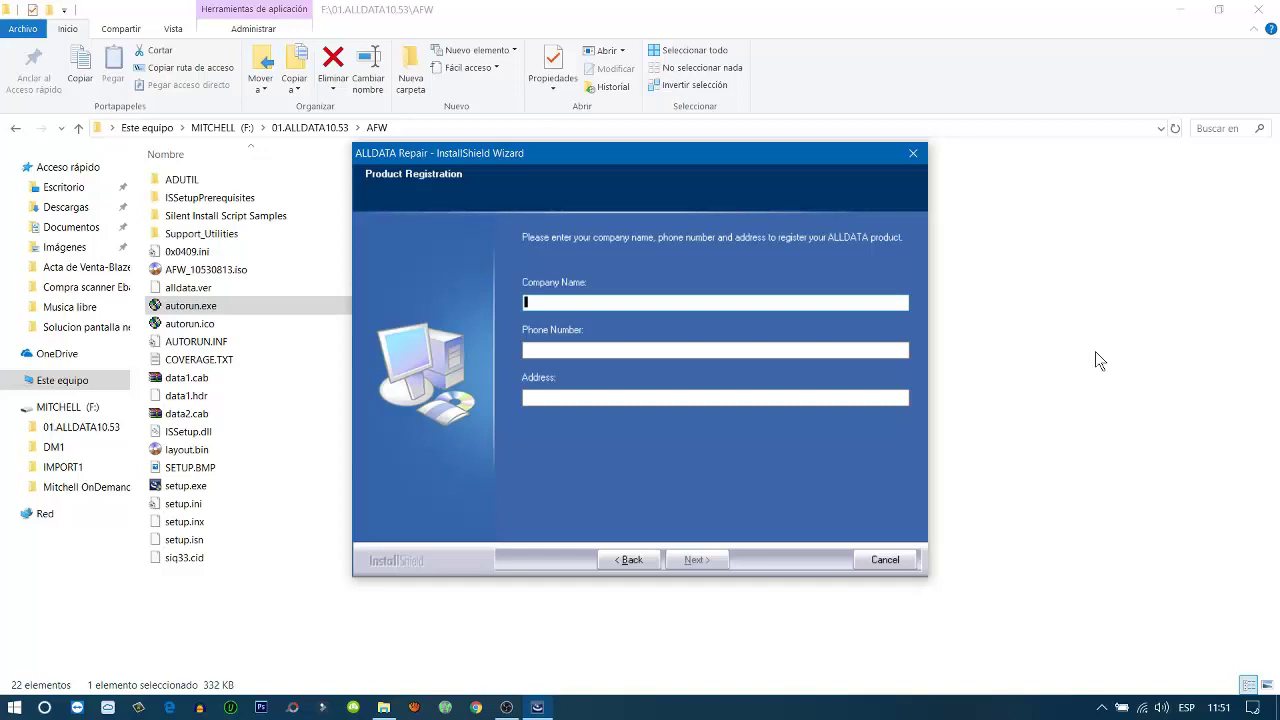
Enter the registrant's name, corrected phone number and street address, then continue
text(juan)
click(562, 350)
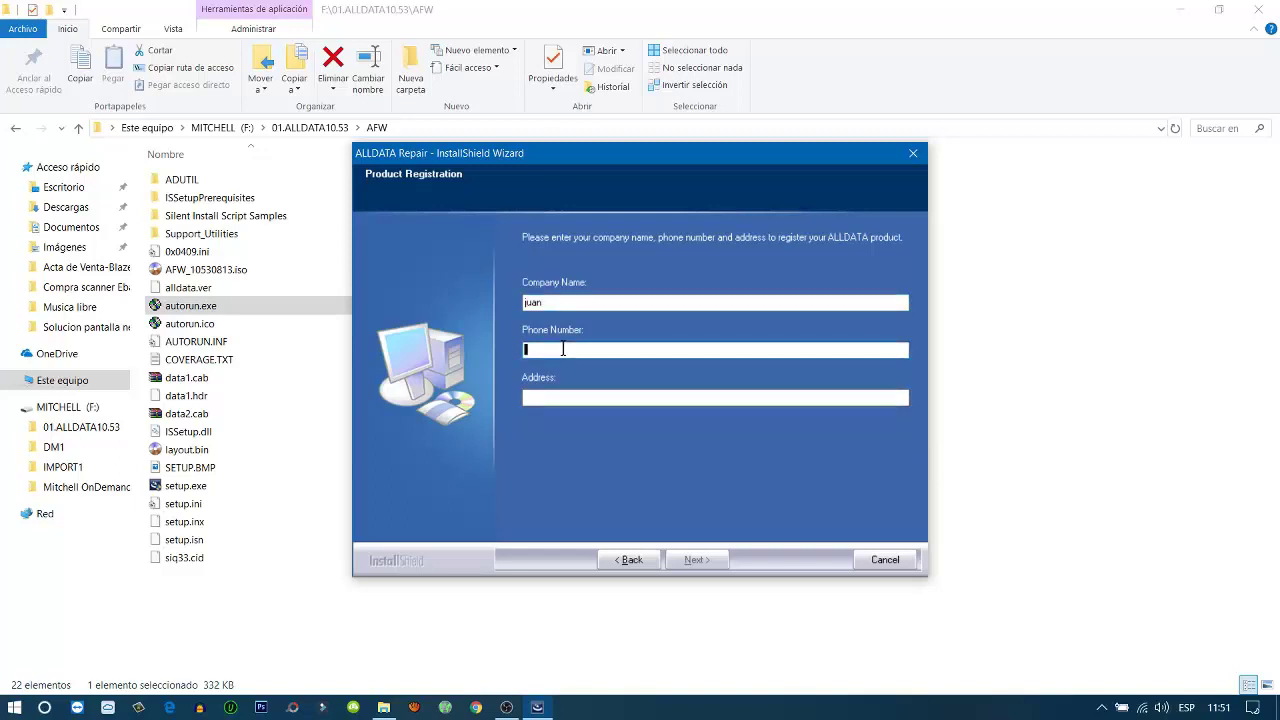
text(525)
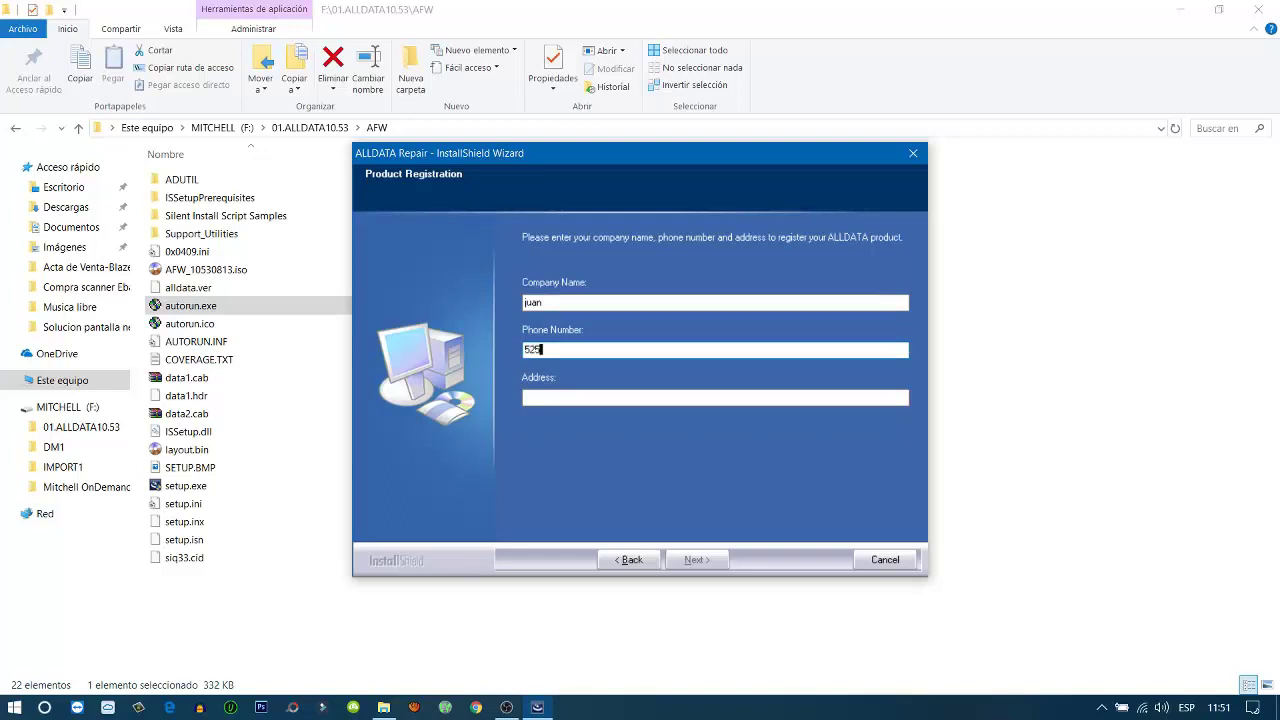
key(BackSpace)
key(BackSpace)
key(BackSpace)
click(556, 396)
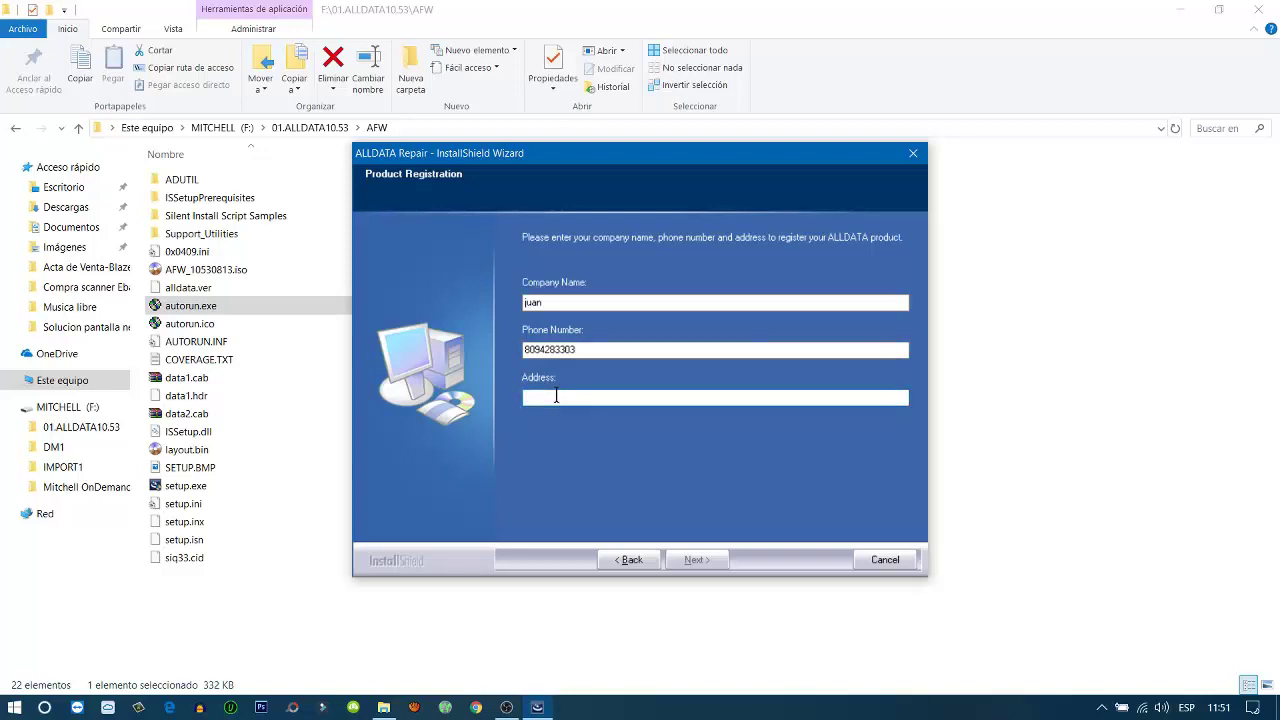
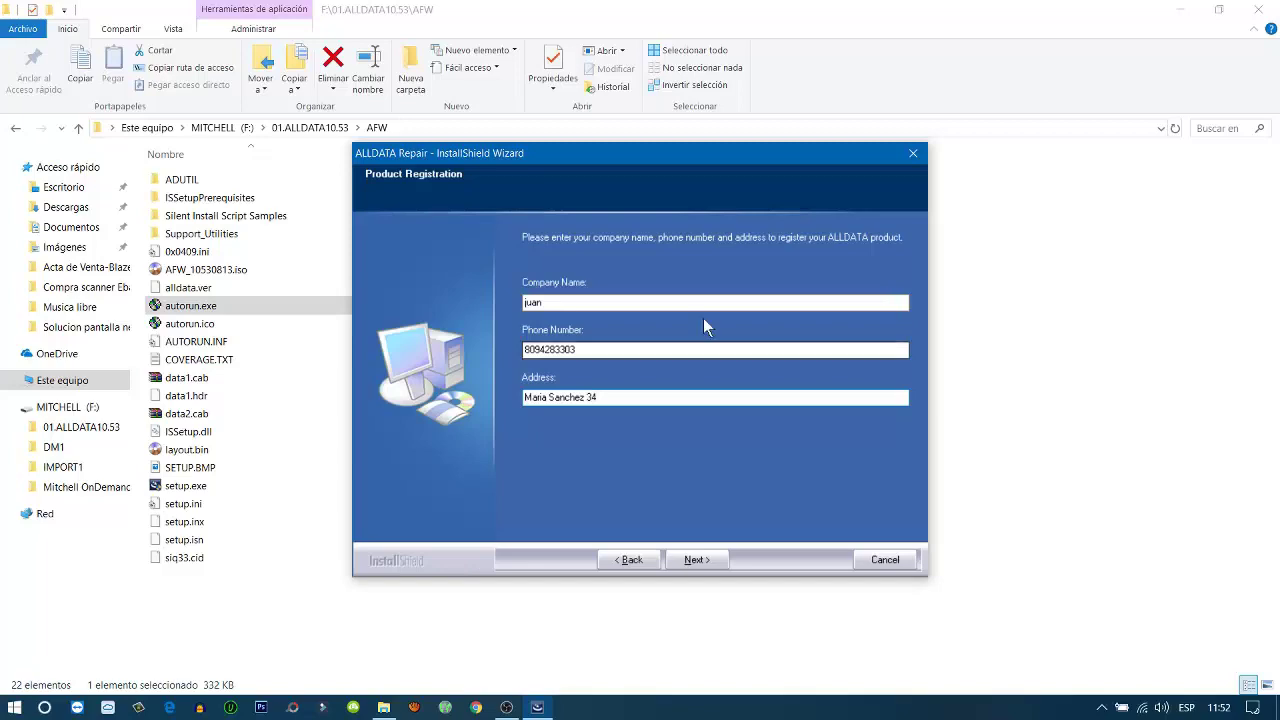
click(706, 559)
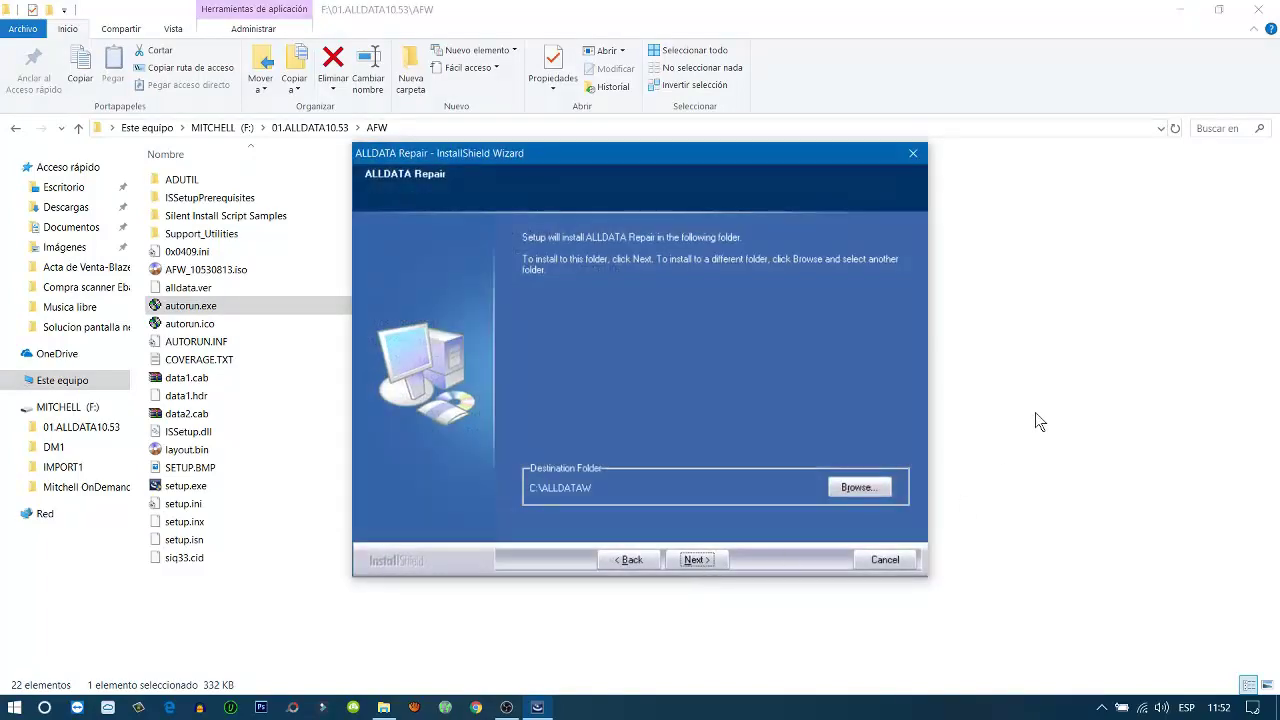
Keep C:\ALLDATAW as the destination folder and begin copying files
click(697, 560)
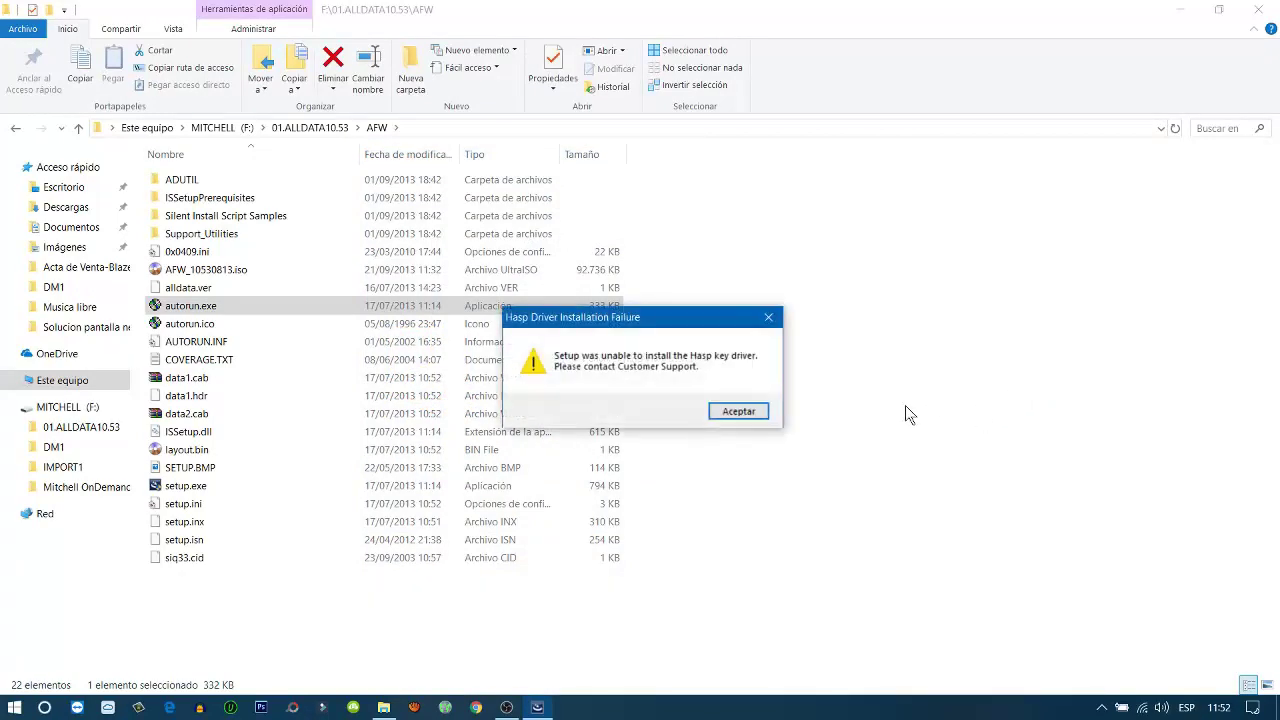
Dismiss the Hasp driver, hardware-key and security errors and finish the InstallShield wizard
click(737, 412)
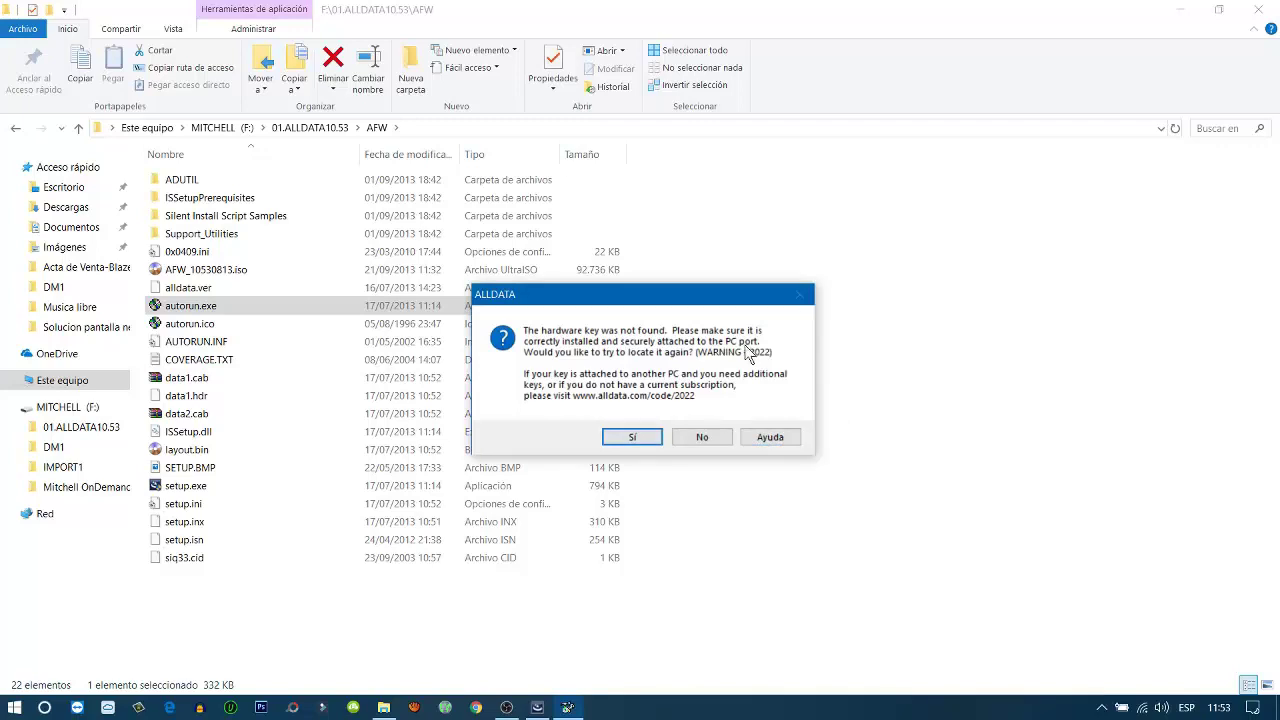
click(703, 438)
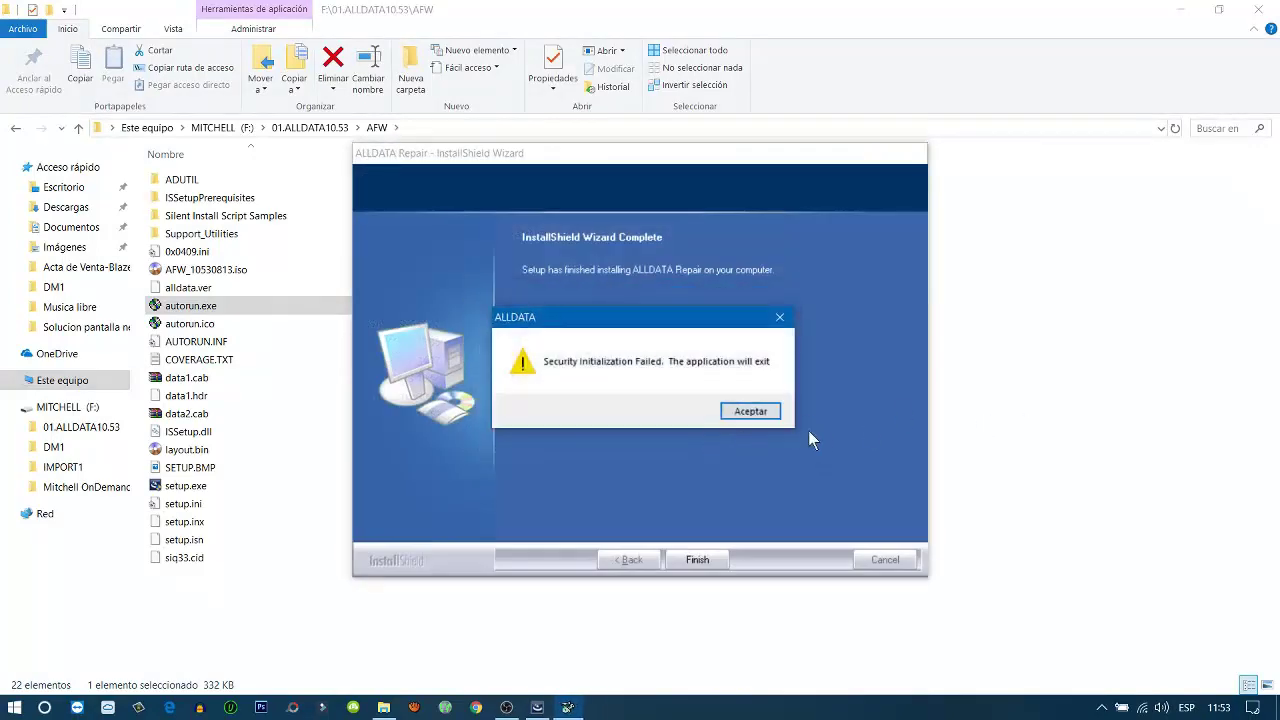
click(750, 412)
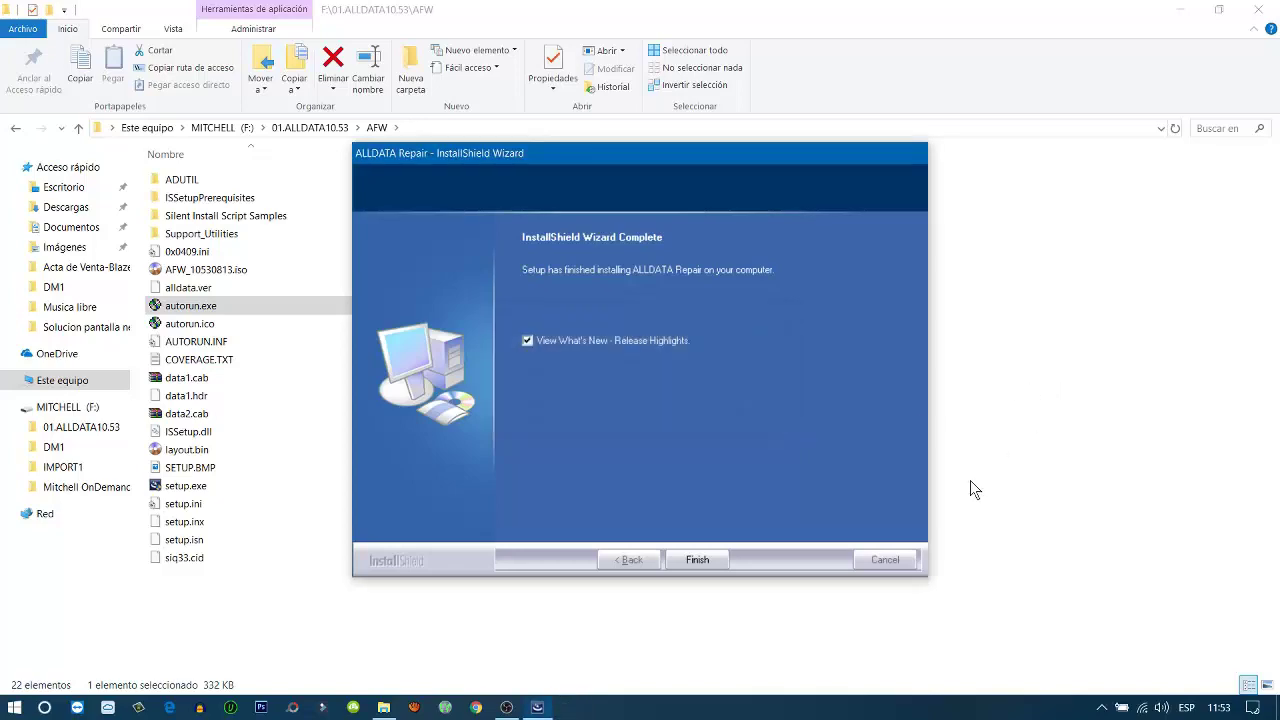
click(699, 560)
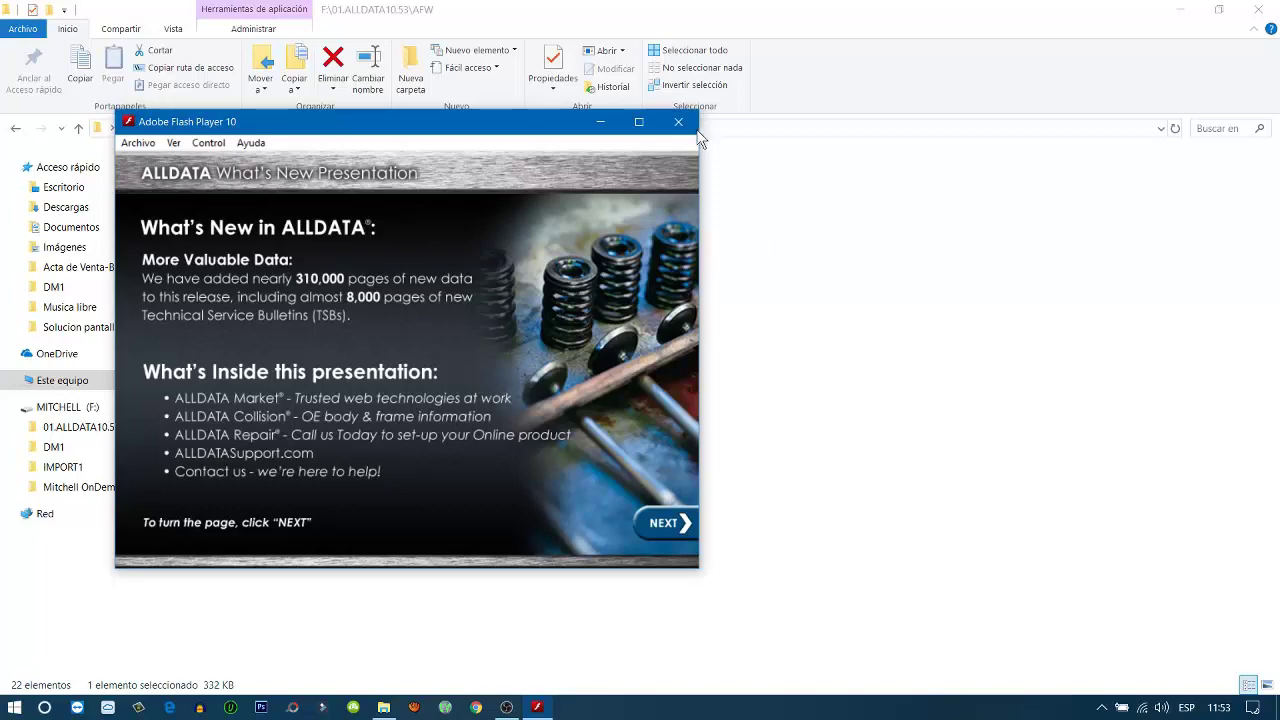
Close the ALLDATA What's New presentation in Adobe Flash Player
click(679, 123)
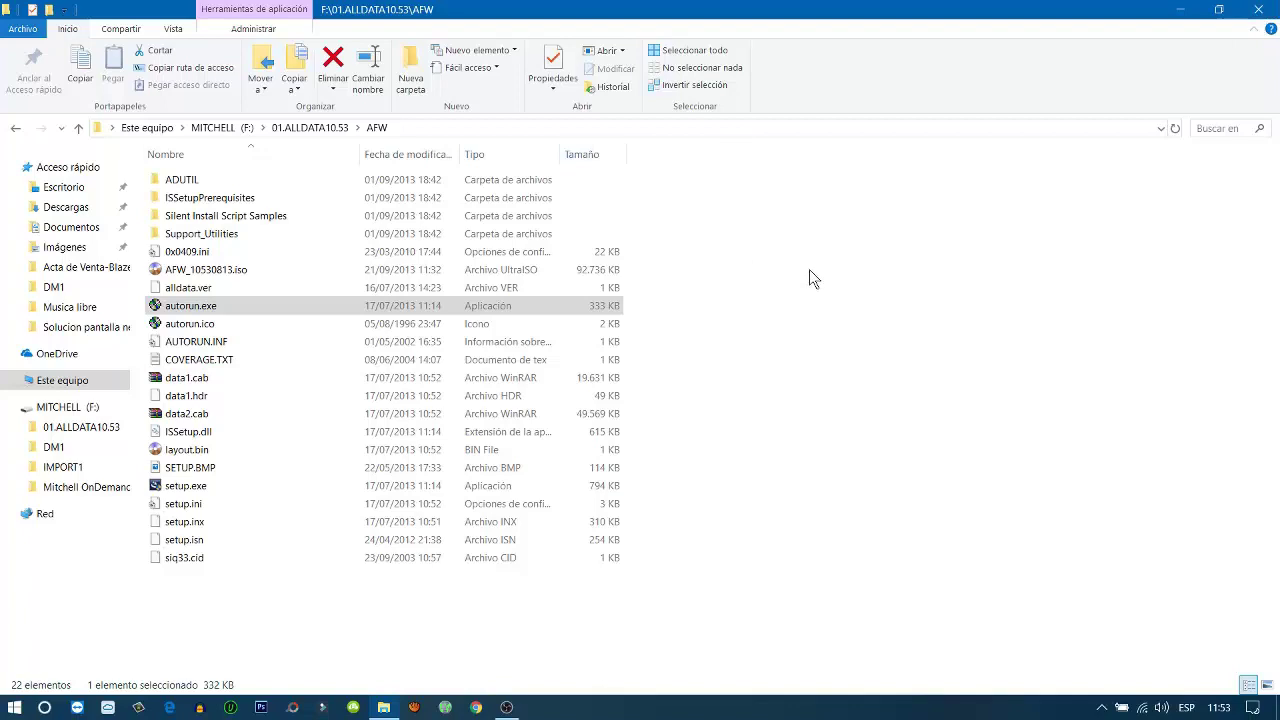
Copy Ace.exe from 01.ALLDATA10.53\Krack\Ace, then minimize File Explorer to reveal the desktop
click(16, 129)
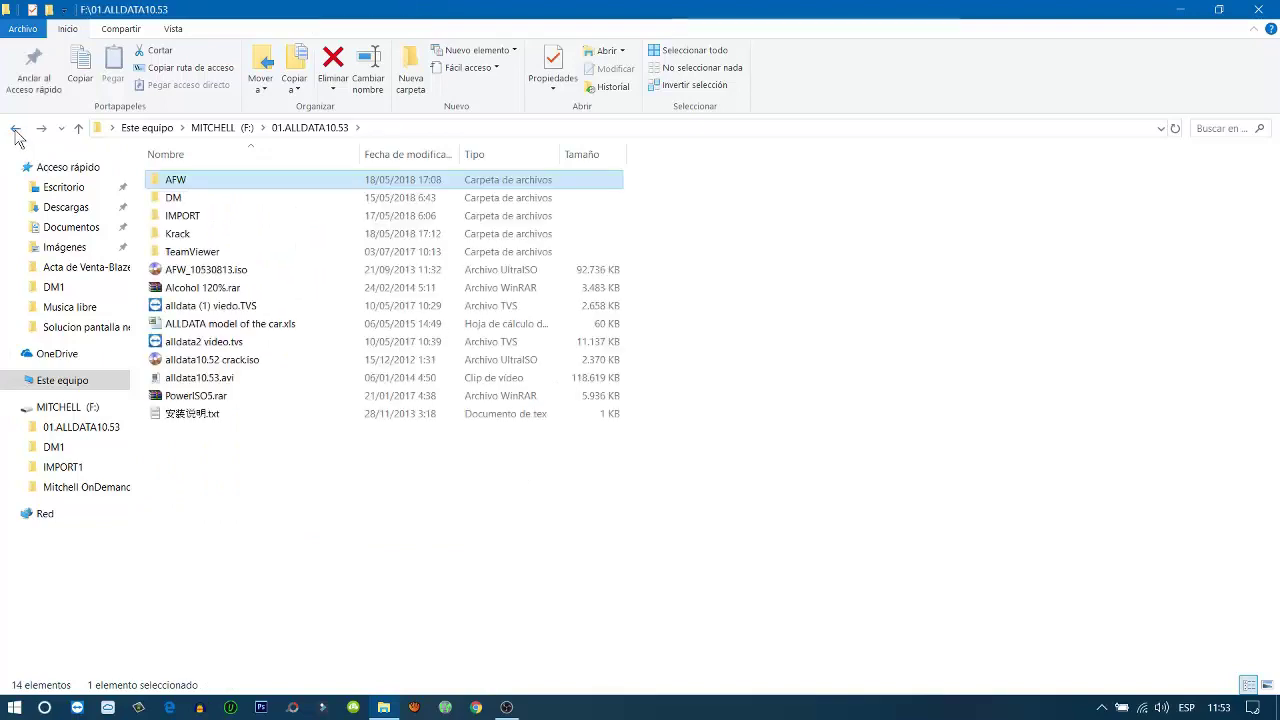
double_click(214, 233)
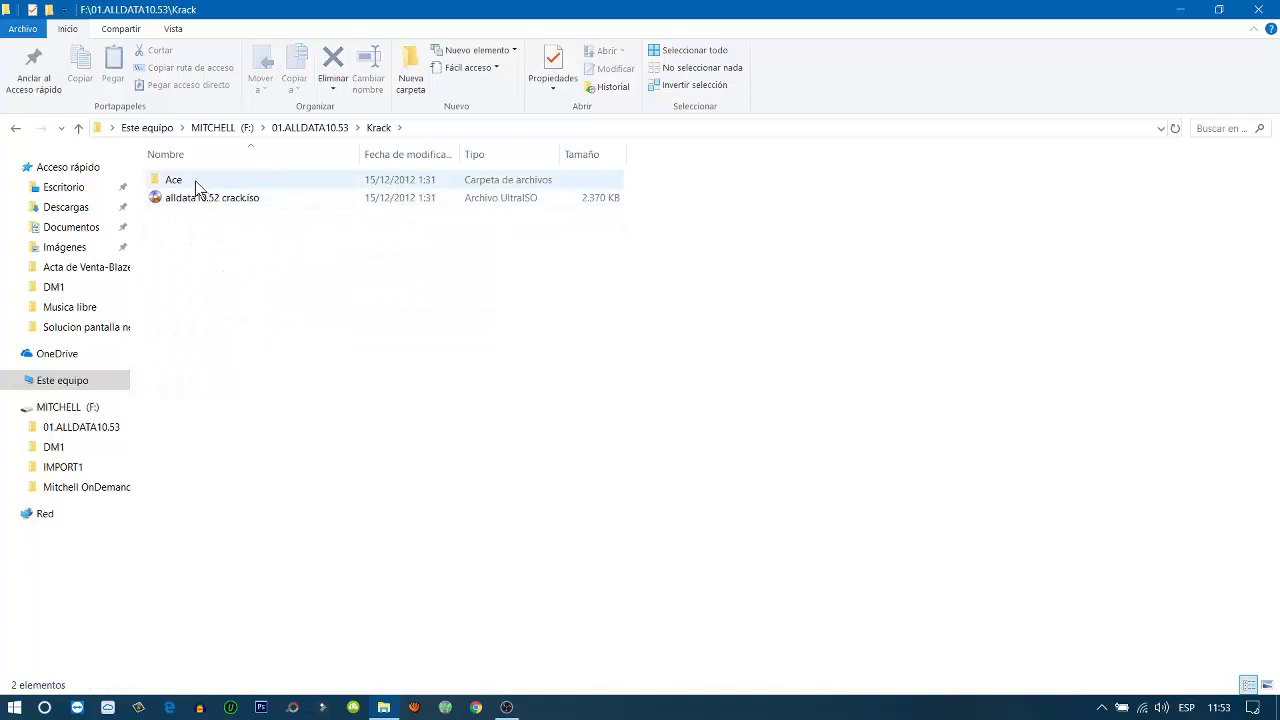
double_click(195, 180)
click(220, 181)
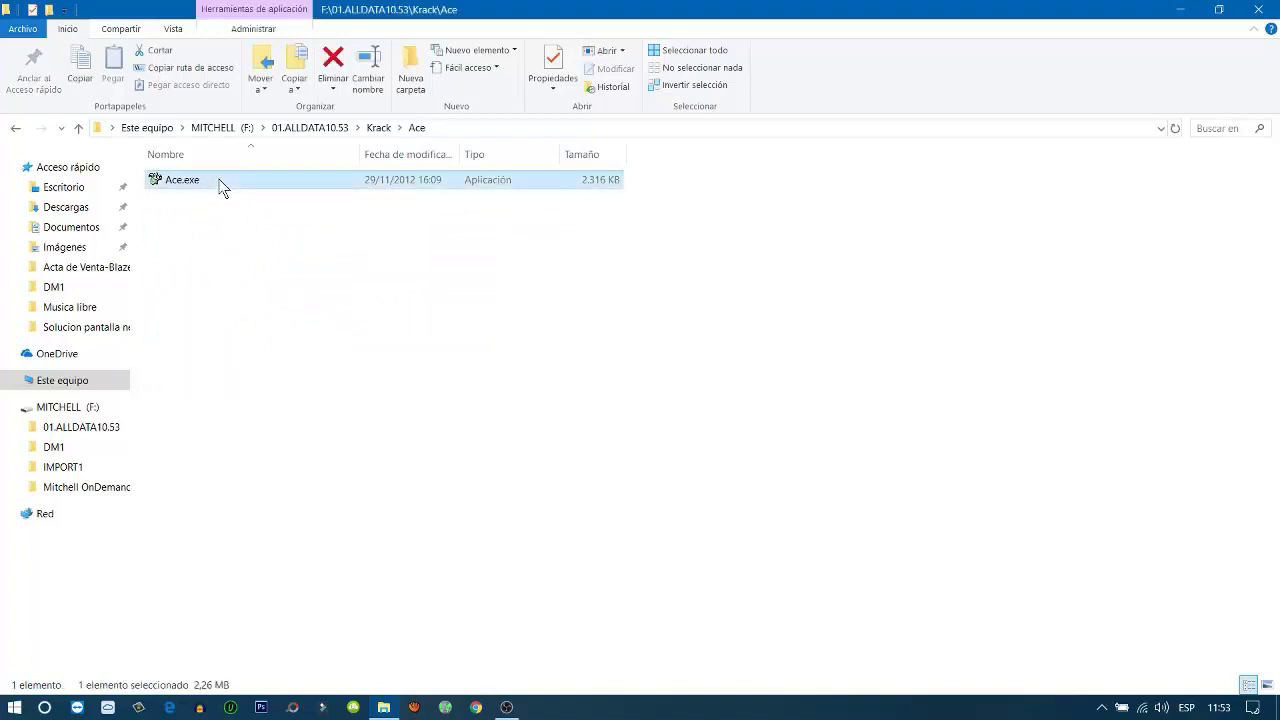
right_click(221, 187)
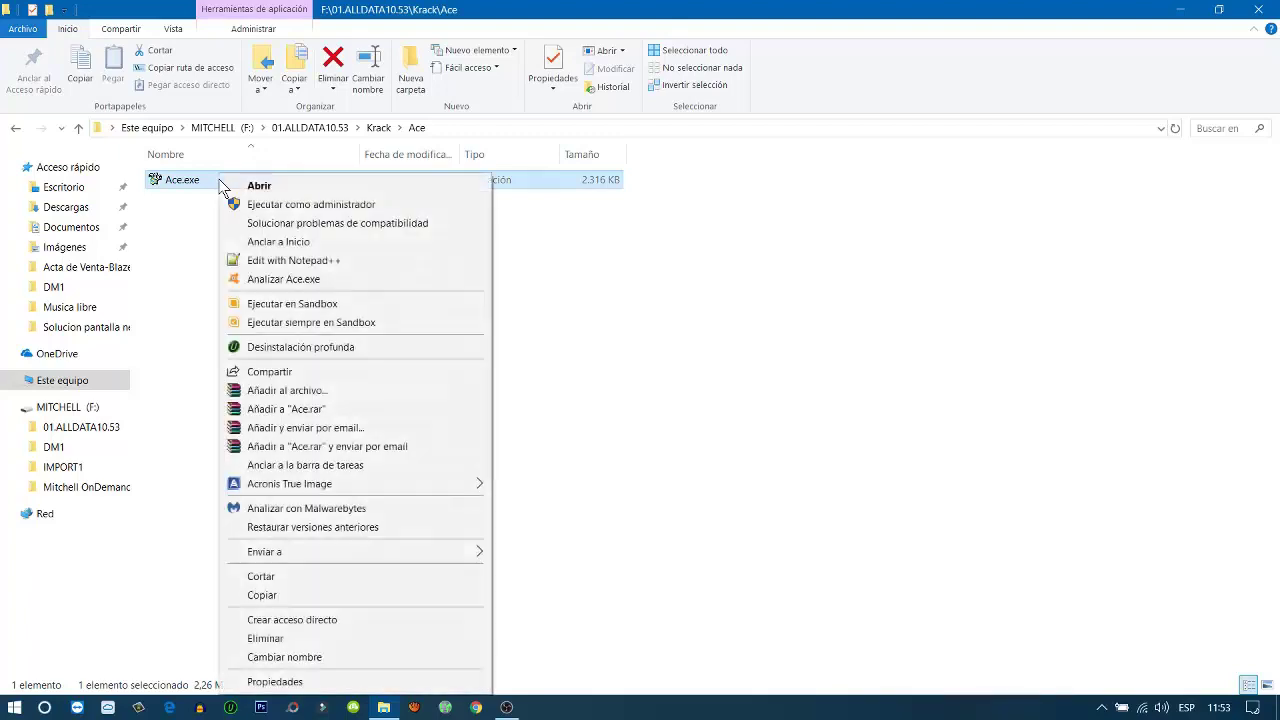
click(333, 595)
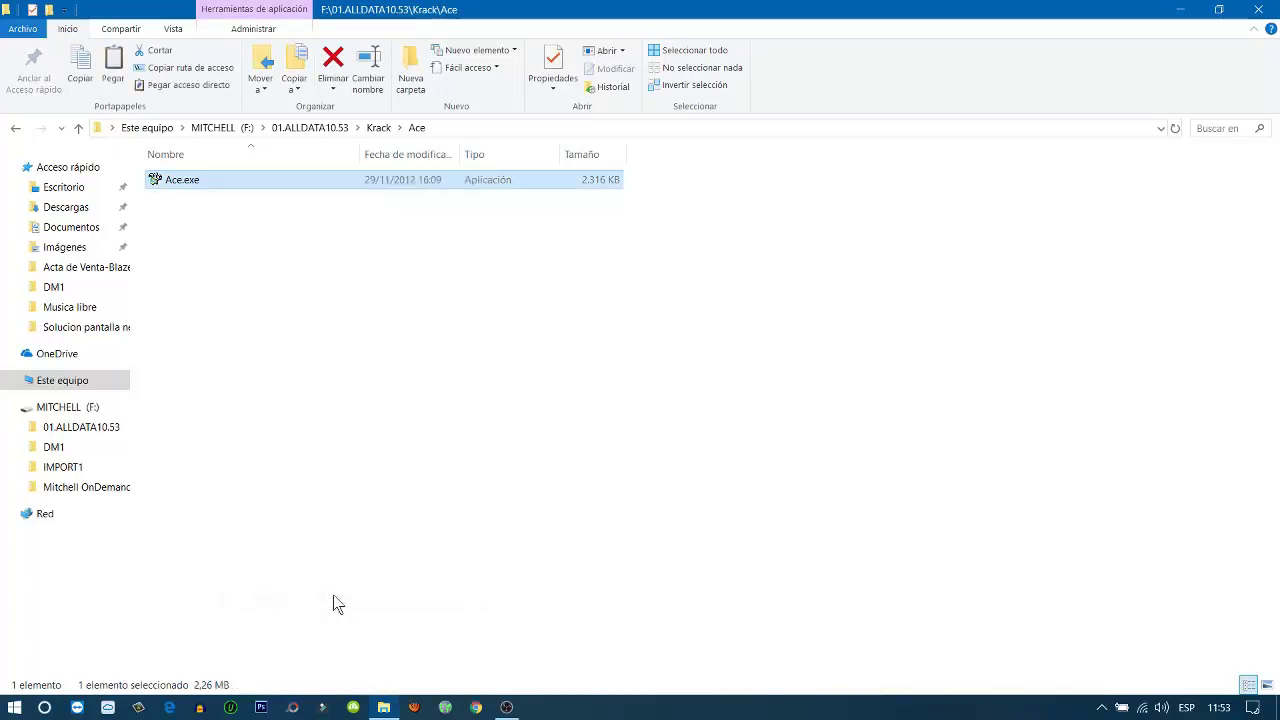
click(1183, 10)
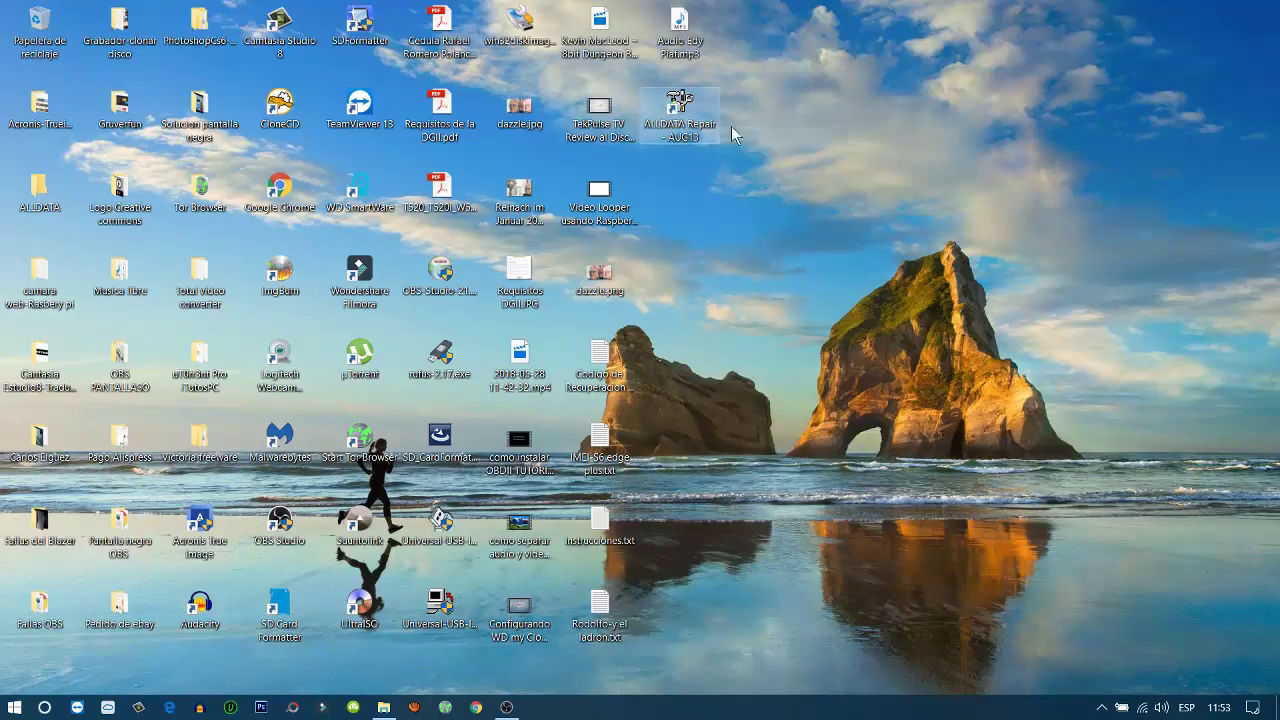
Paste Ace.exe into C:\ALLDATAW via the shortcut's file location, replacing the original, and close the folder
right_click(679, 107)
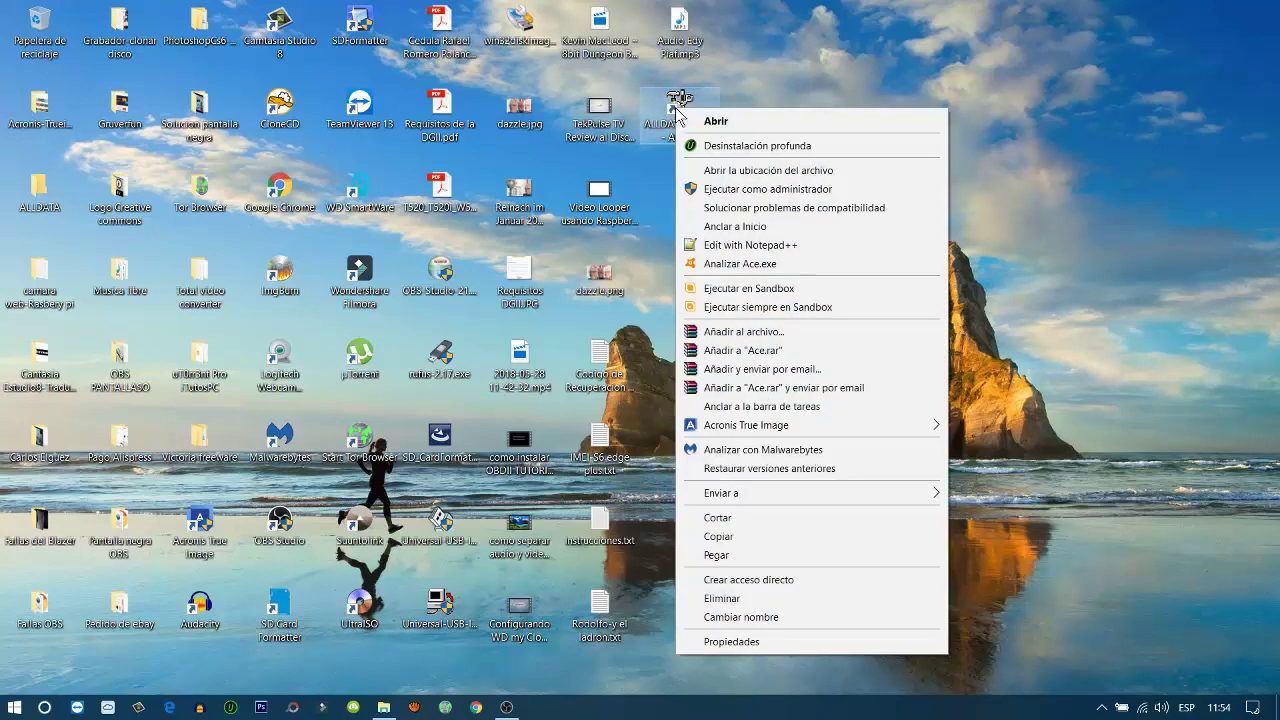
click(752, 171)
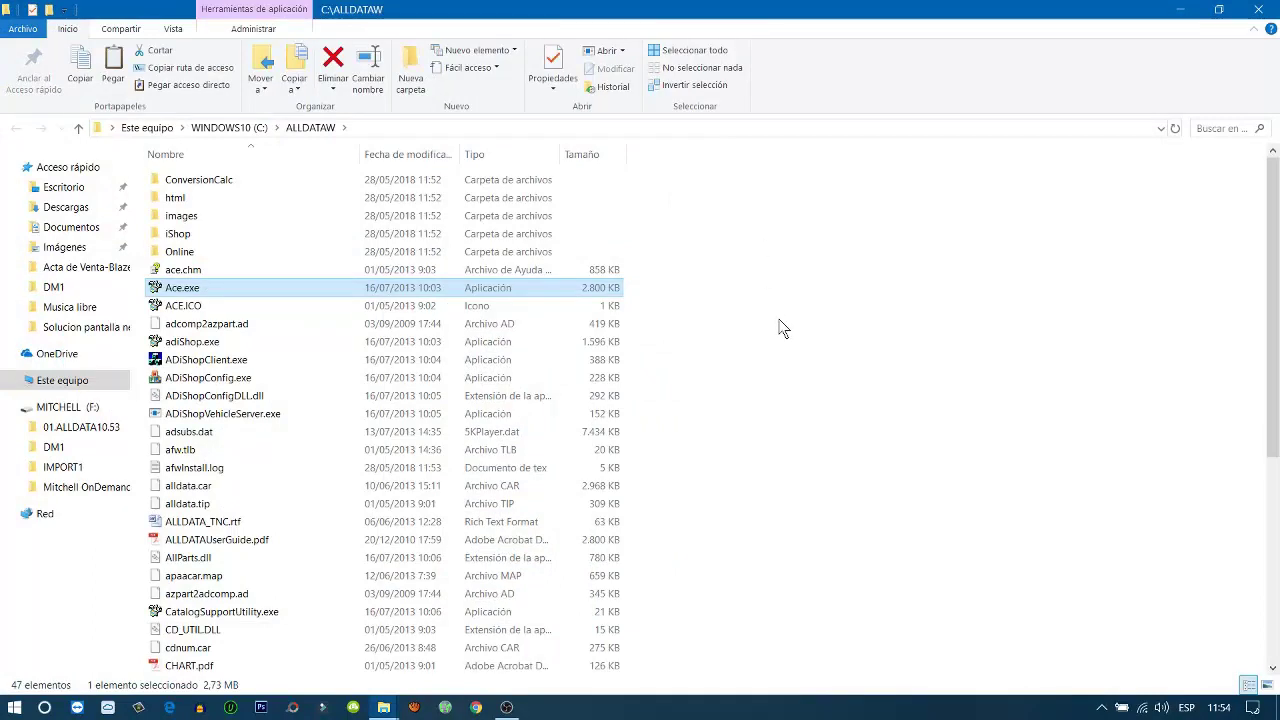
right_click(780, 322)
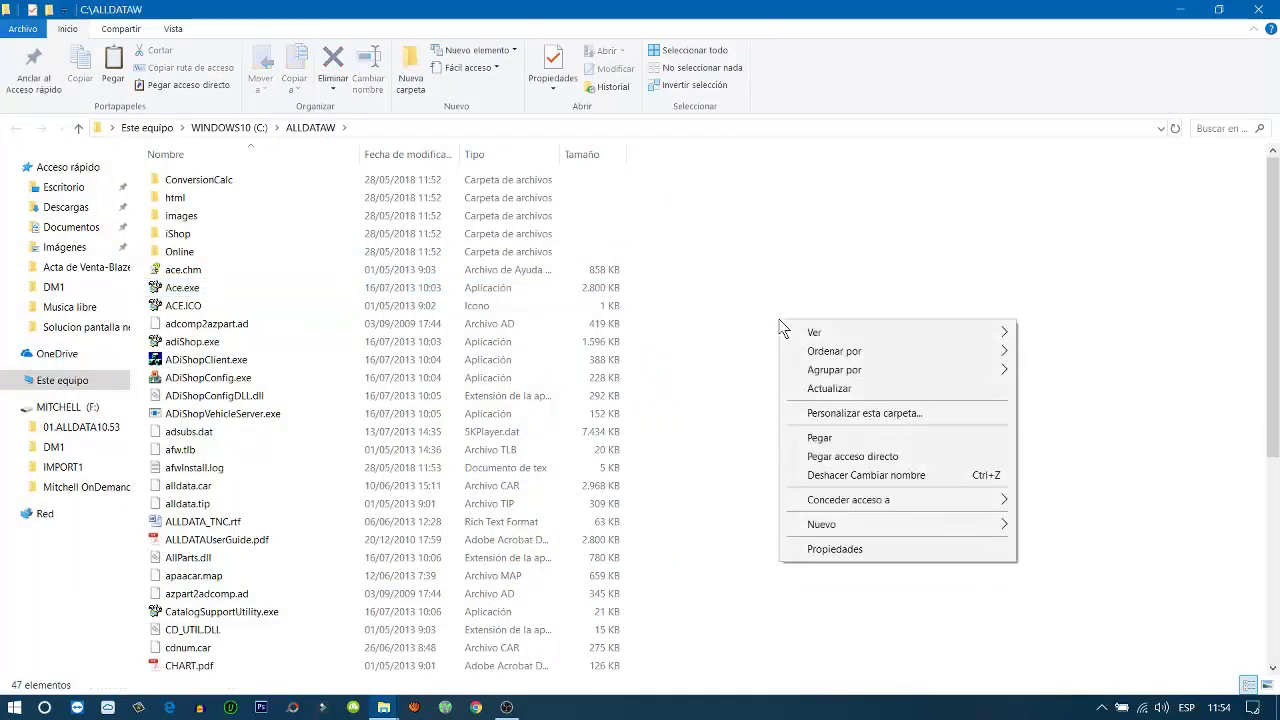
click(869, 440)
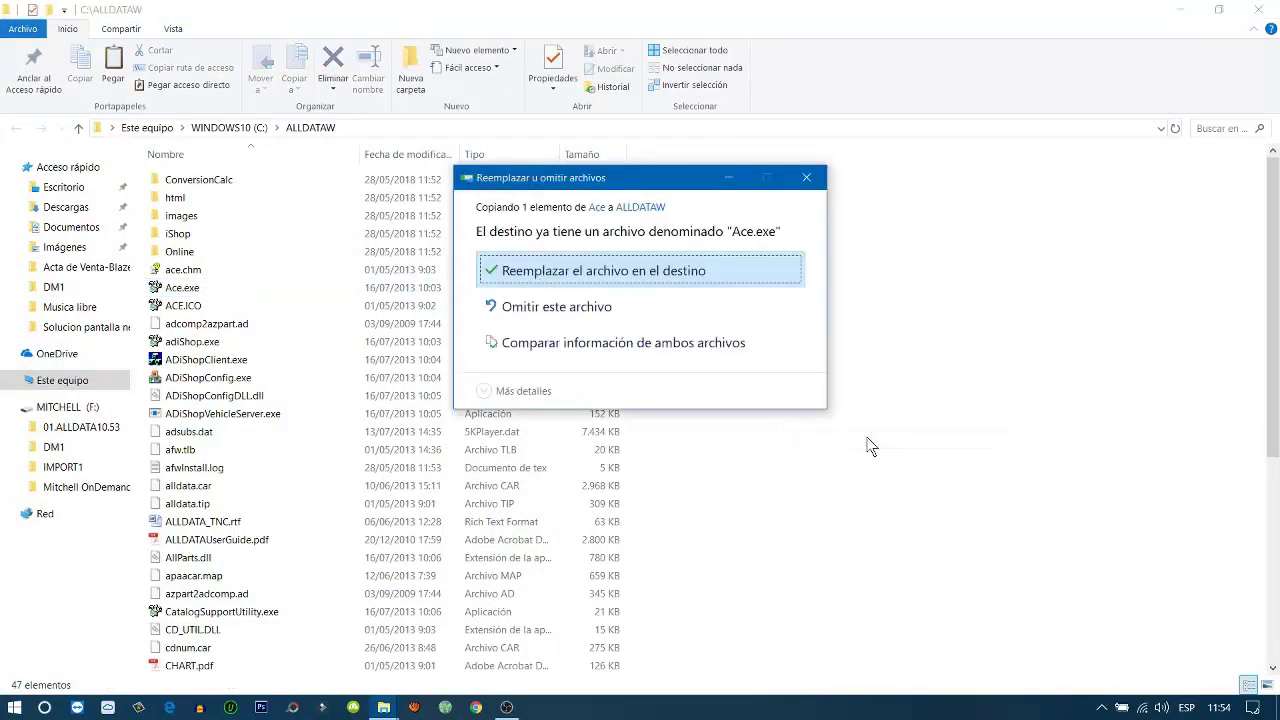
click(736, 279)
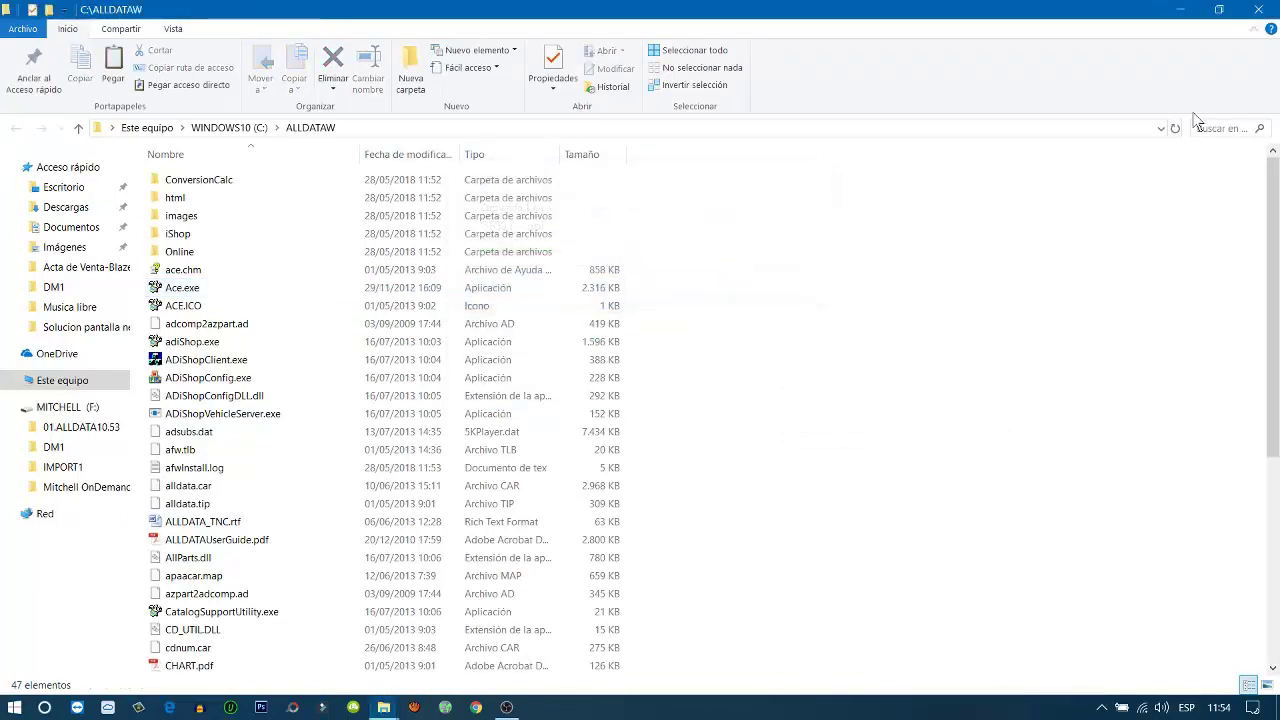
click(1258, 9)
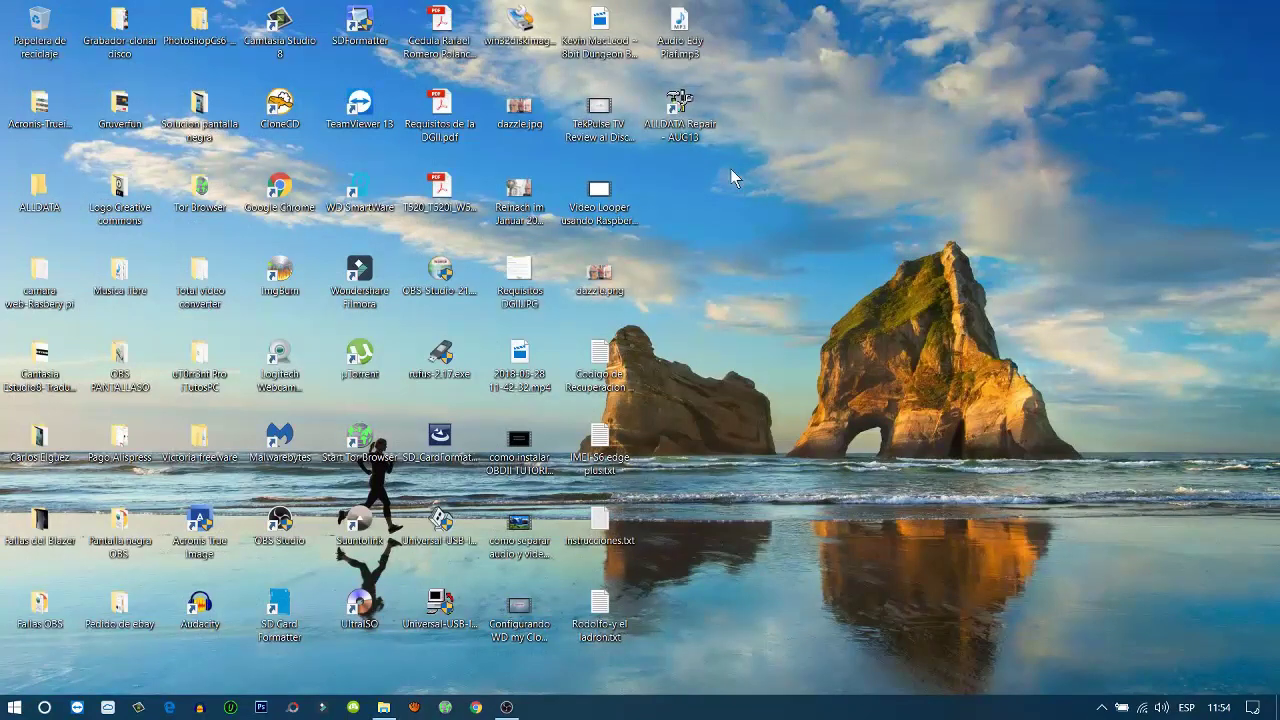
Launch ALLDATA Repair from its desktop shortcut, close Tip of the Day, and nudge the window up-left
right_click(679, 118)
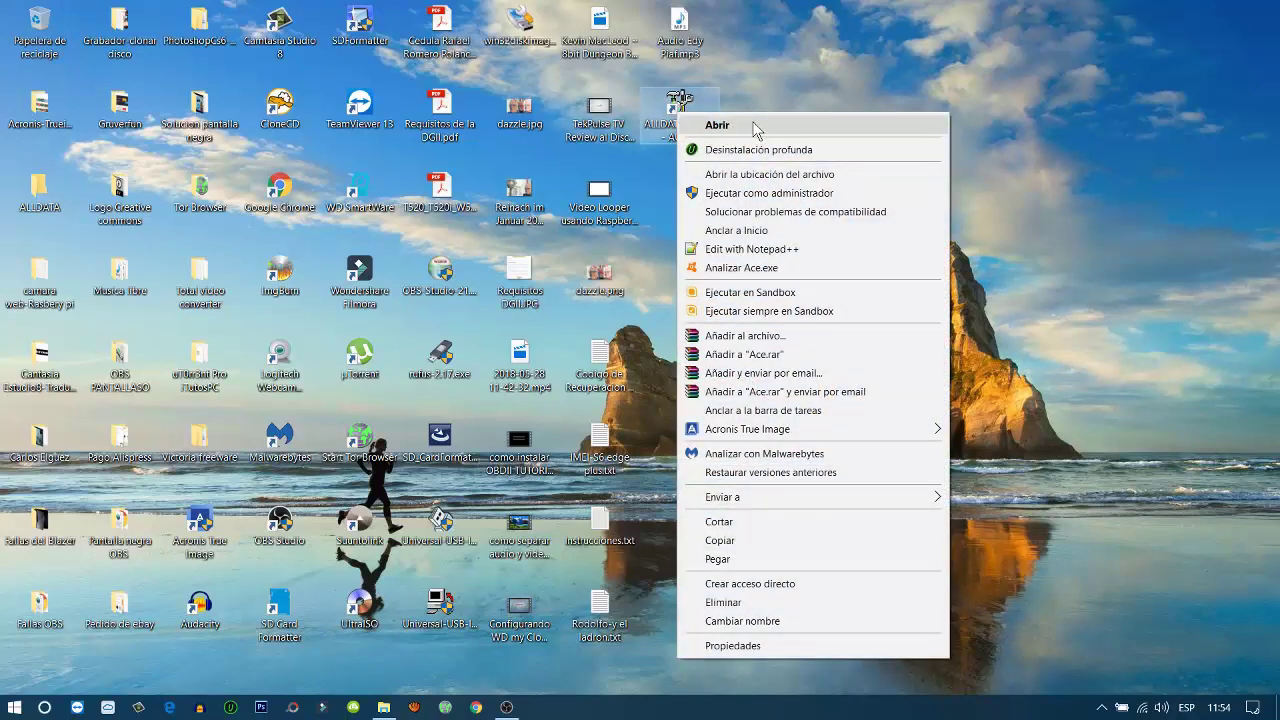
click(753, 124)
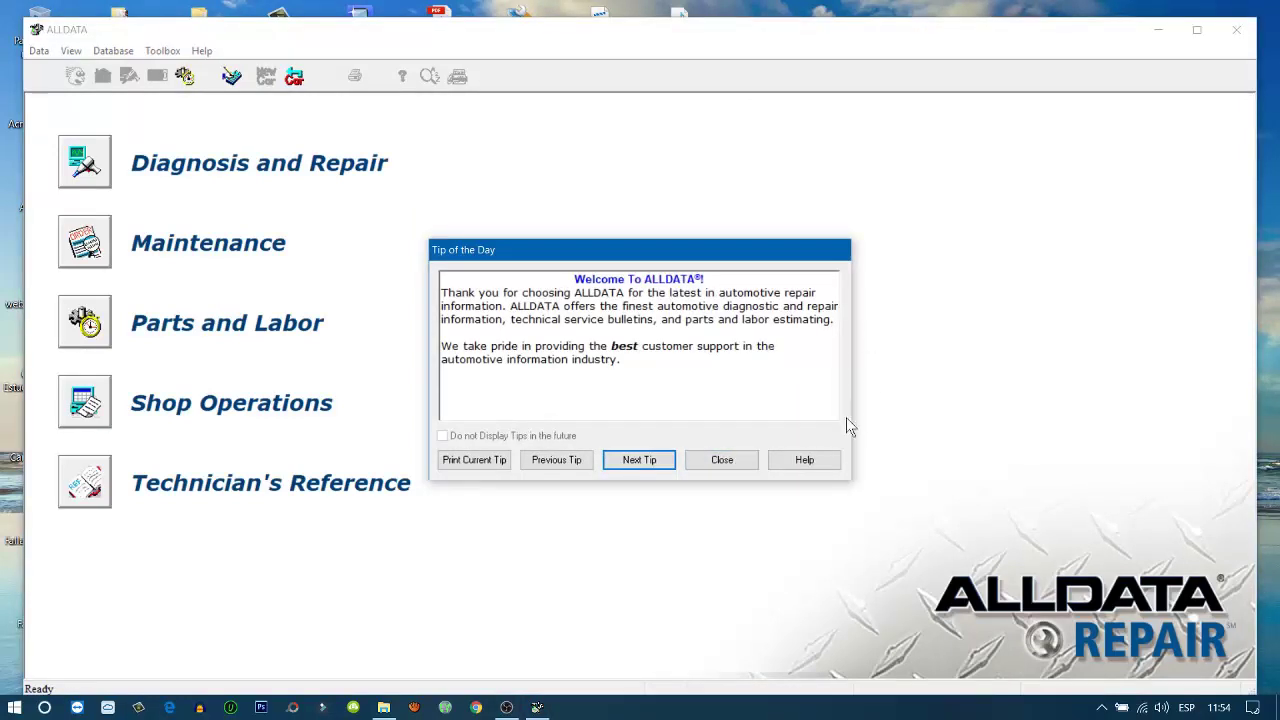
click(735, 462)
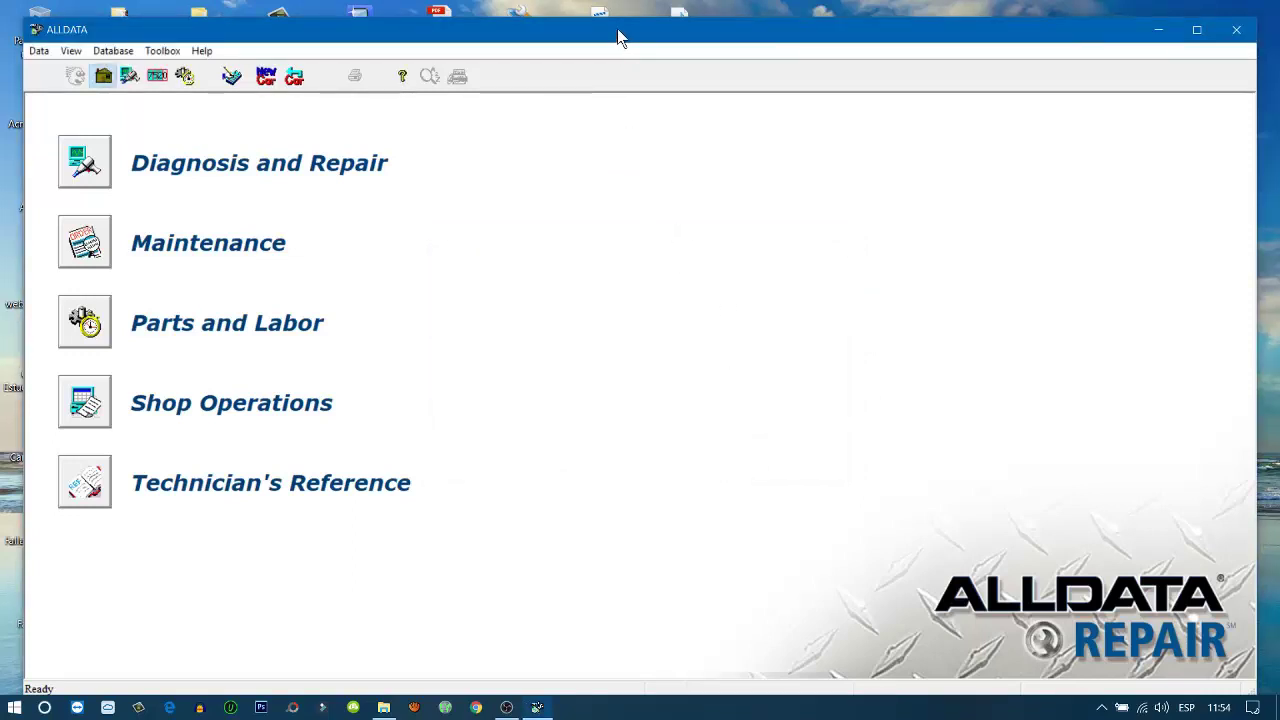
drag(617, 30, 599, 20)
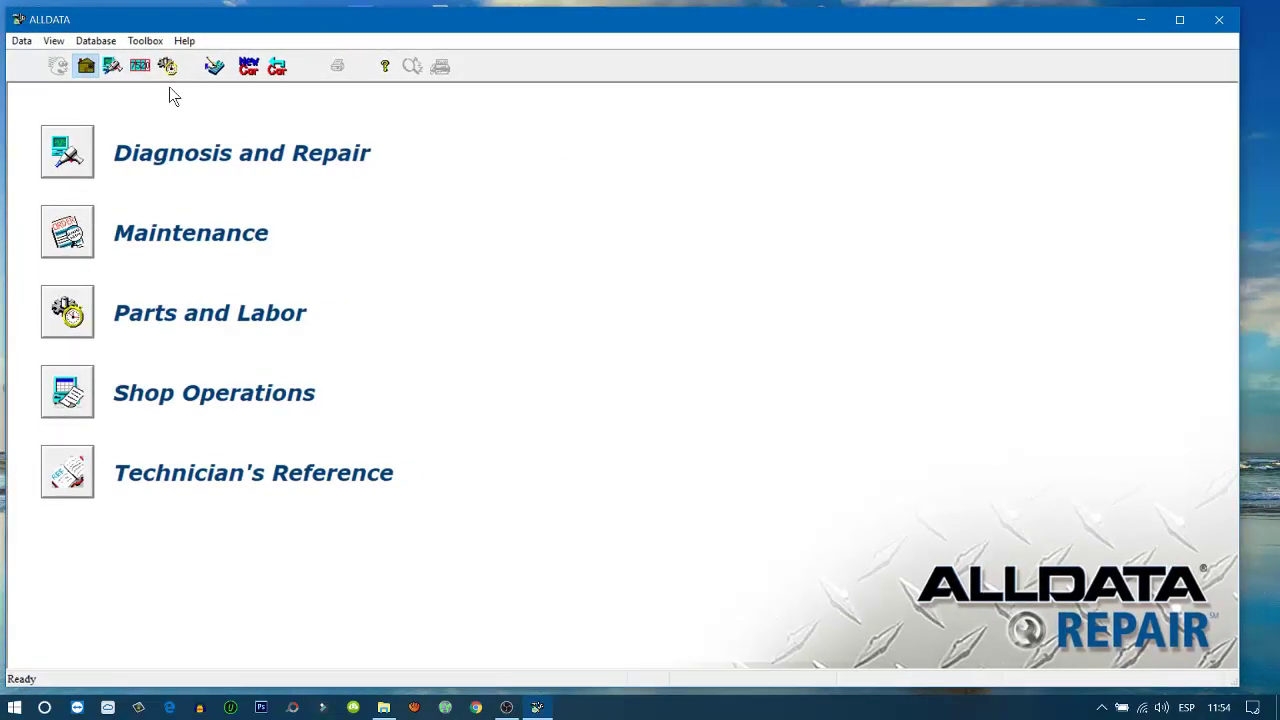
Inspect Data > Devices, which lists no data paths, cancel it, and minimize ALLDATA Repair
click(22, 43)
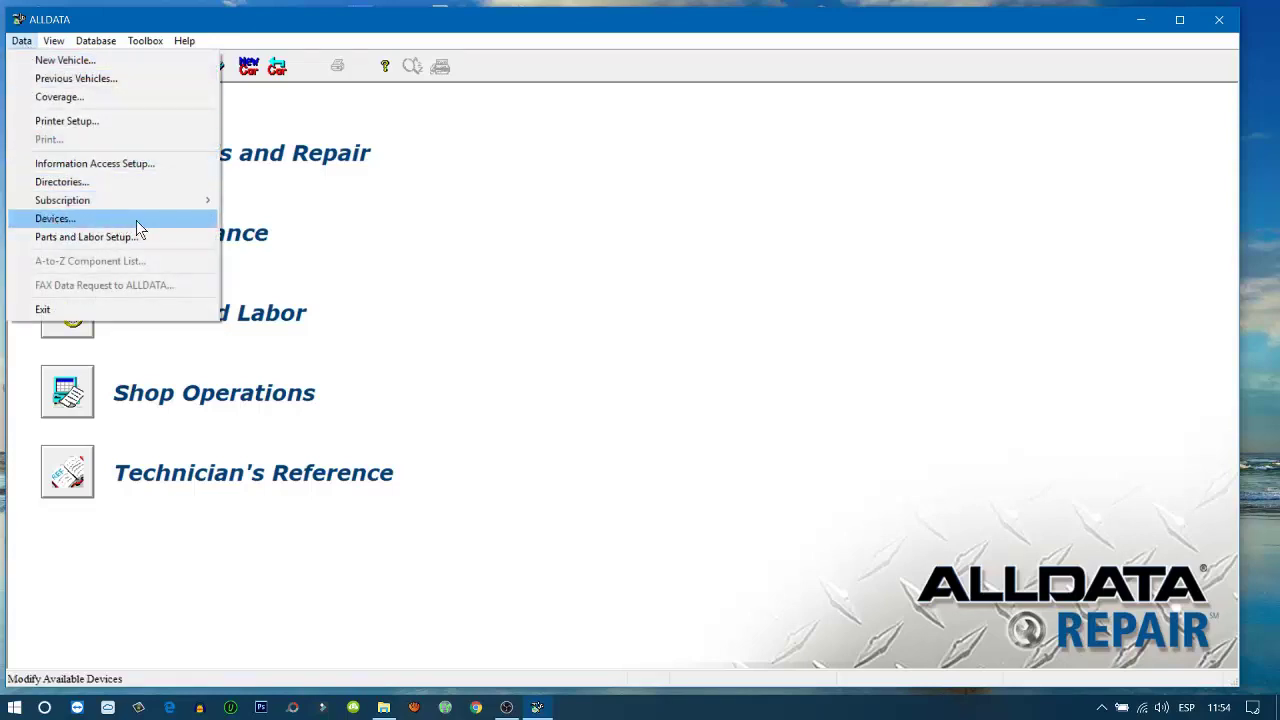
click(442, 270)
click(22, 42)
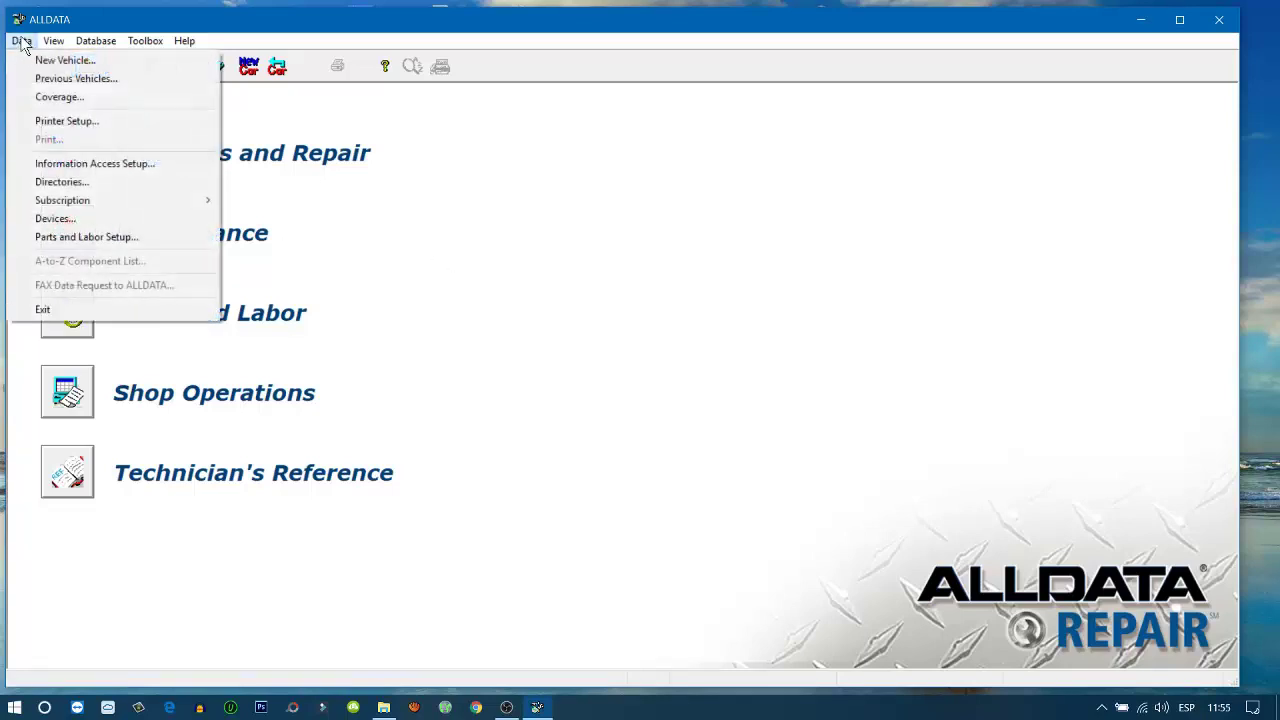
click(55, 219)
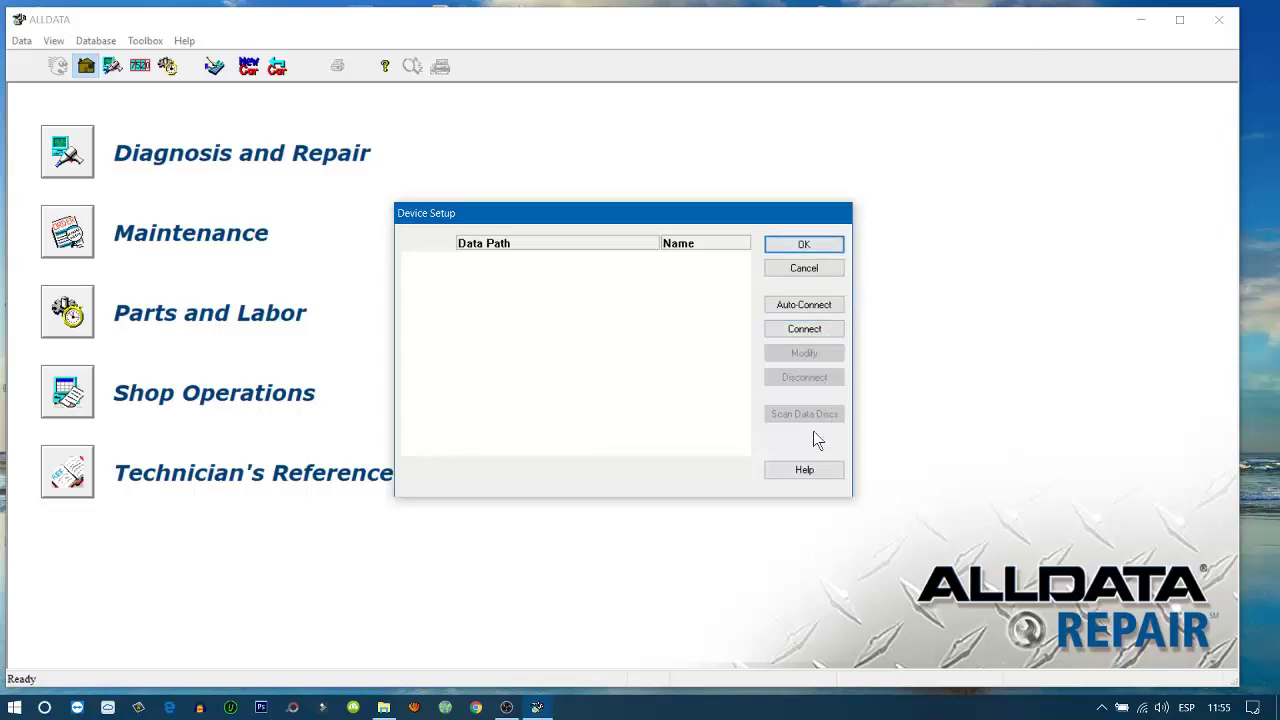
click(1040, 140)
click(805, 269)
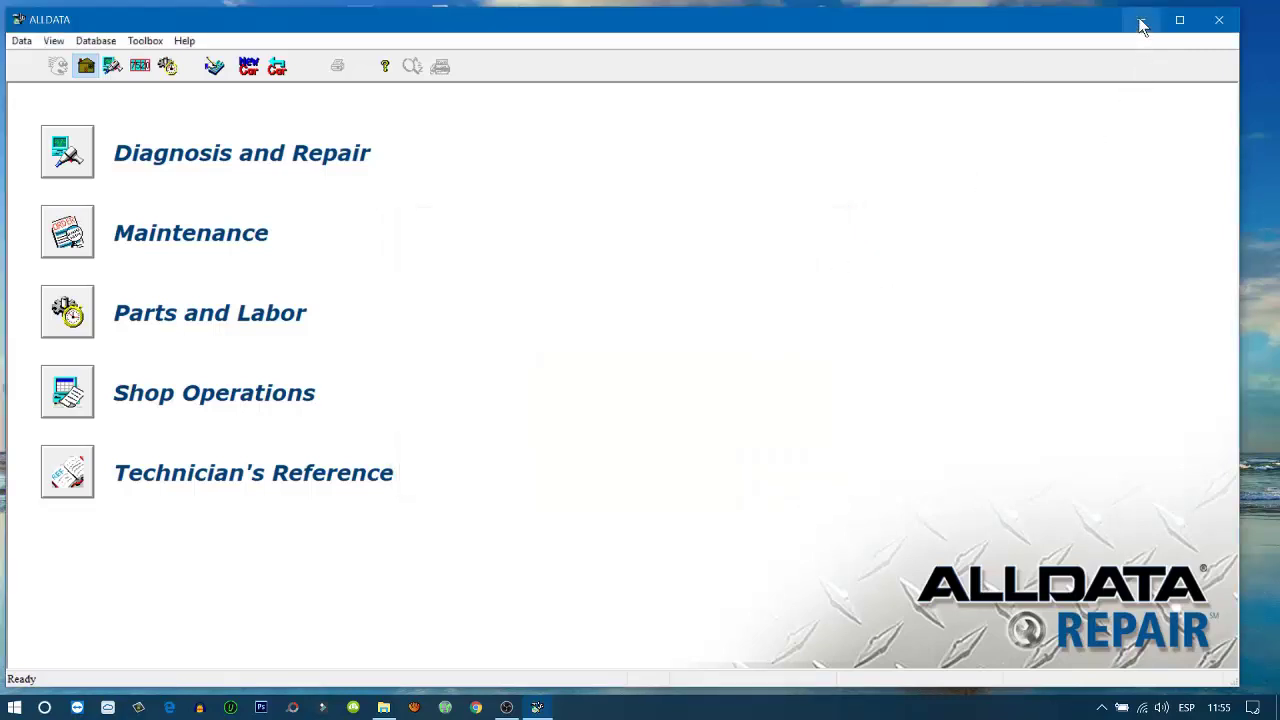
click(1143, 22)
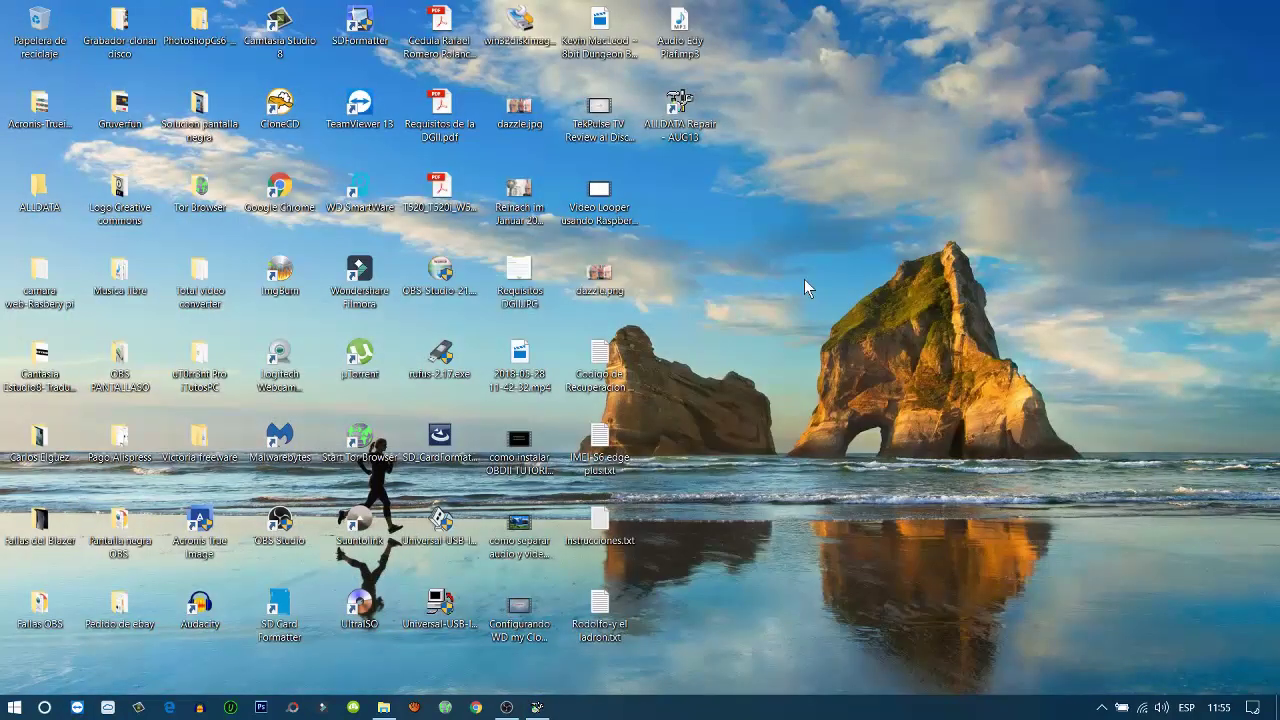
Restore File Explorer and navigate from Krack\Ace to 01.ALLDATA10.53\DM\DM01
click(384, 707)
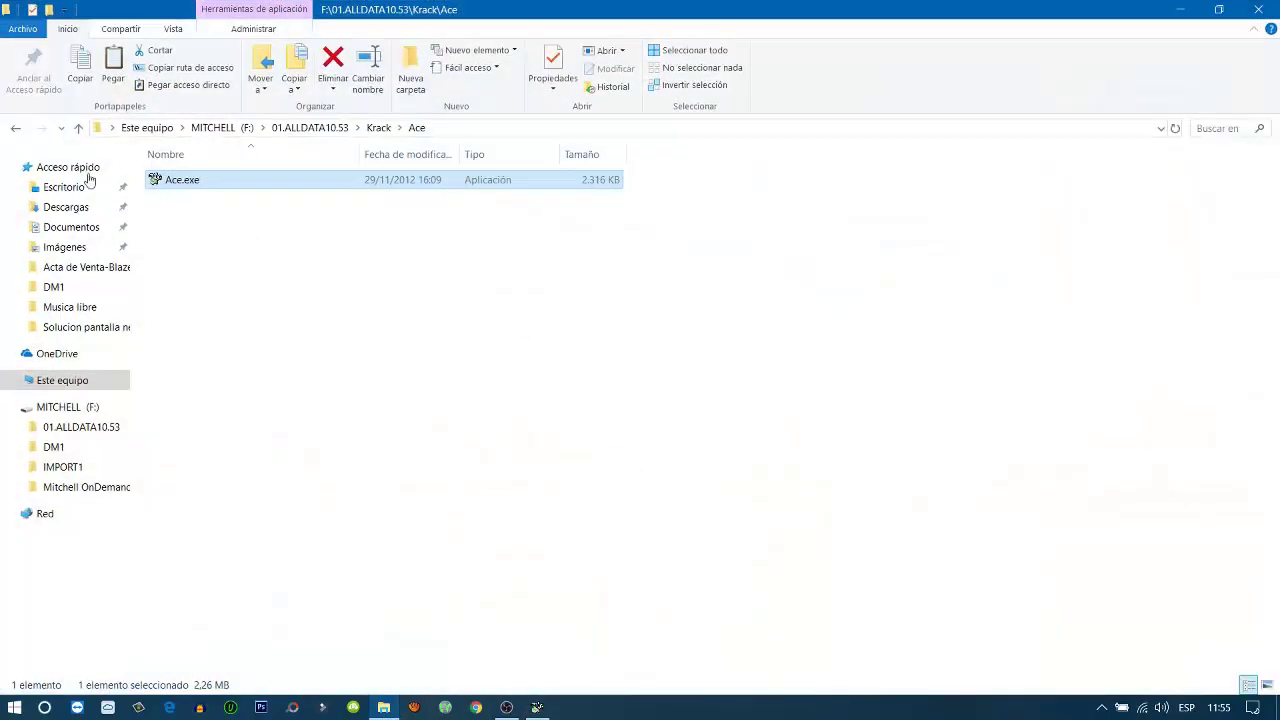
click(16, 128)
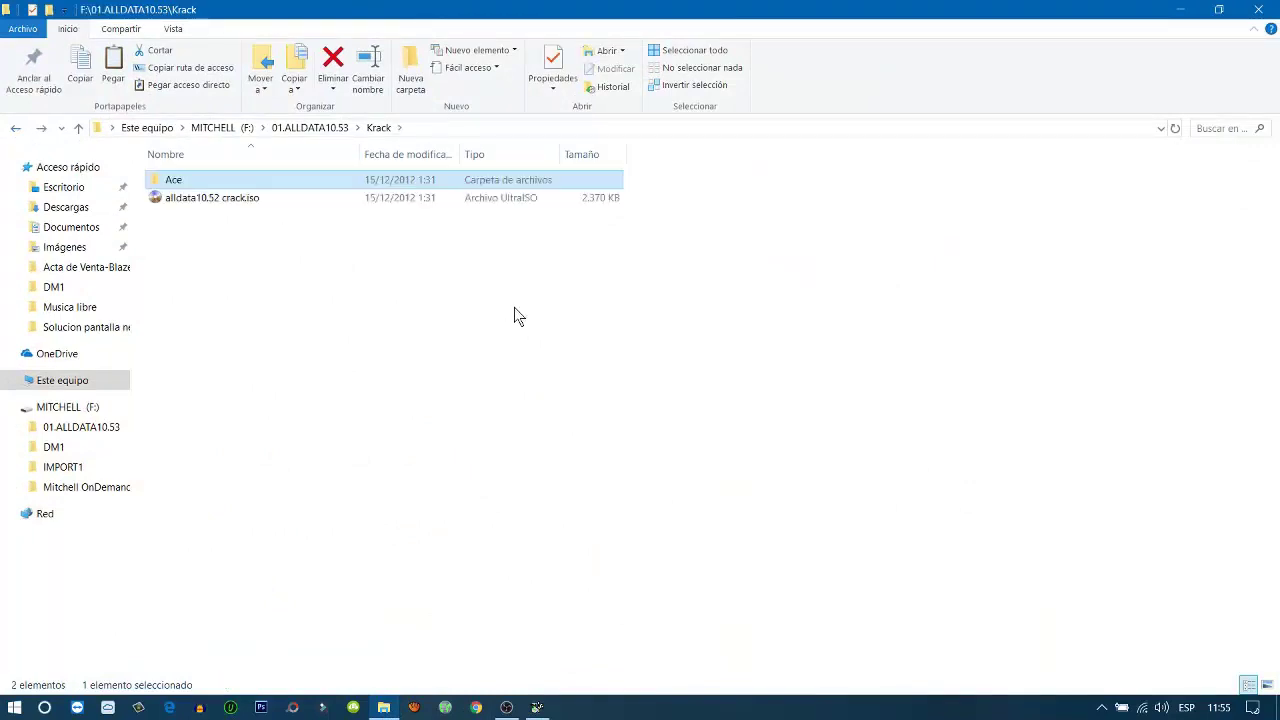
click(16, 128)
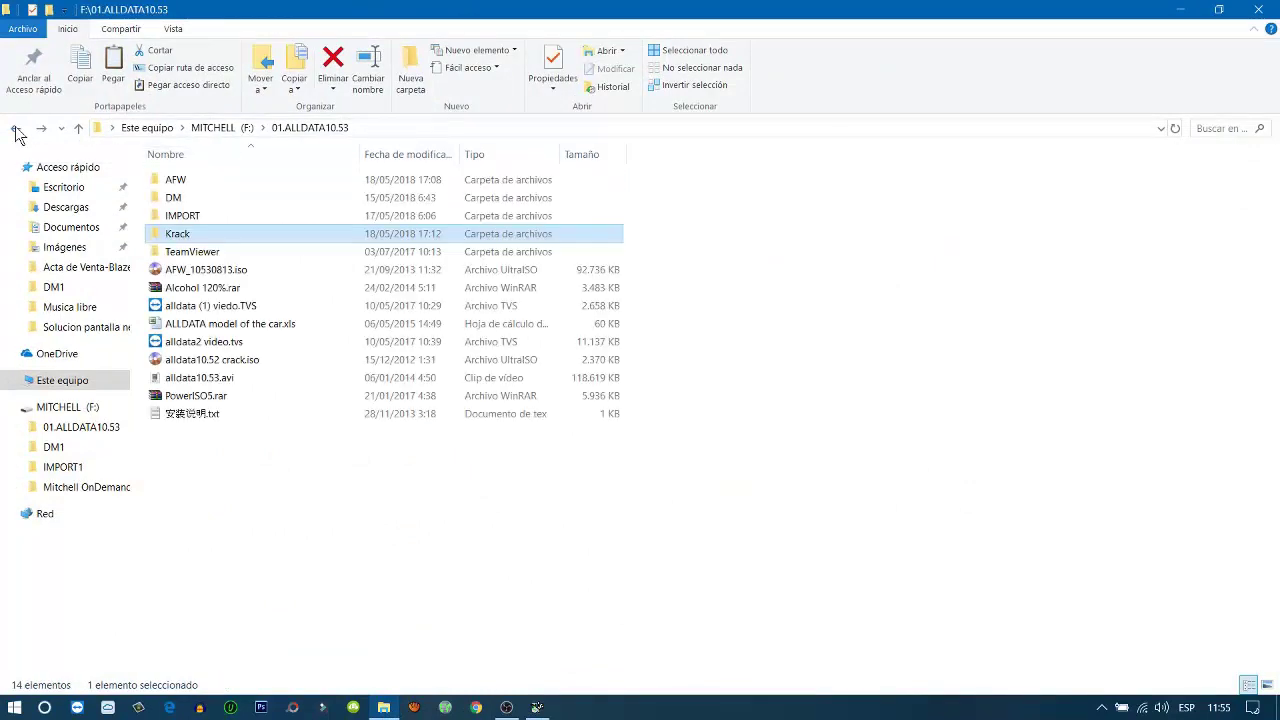
double_click(192, 202)
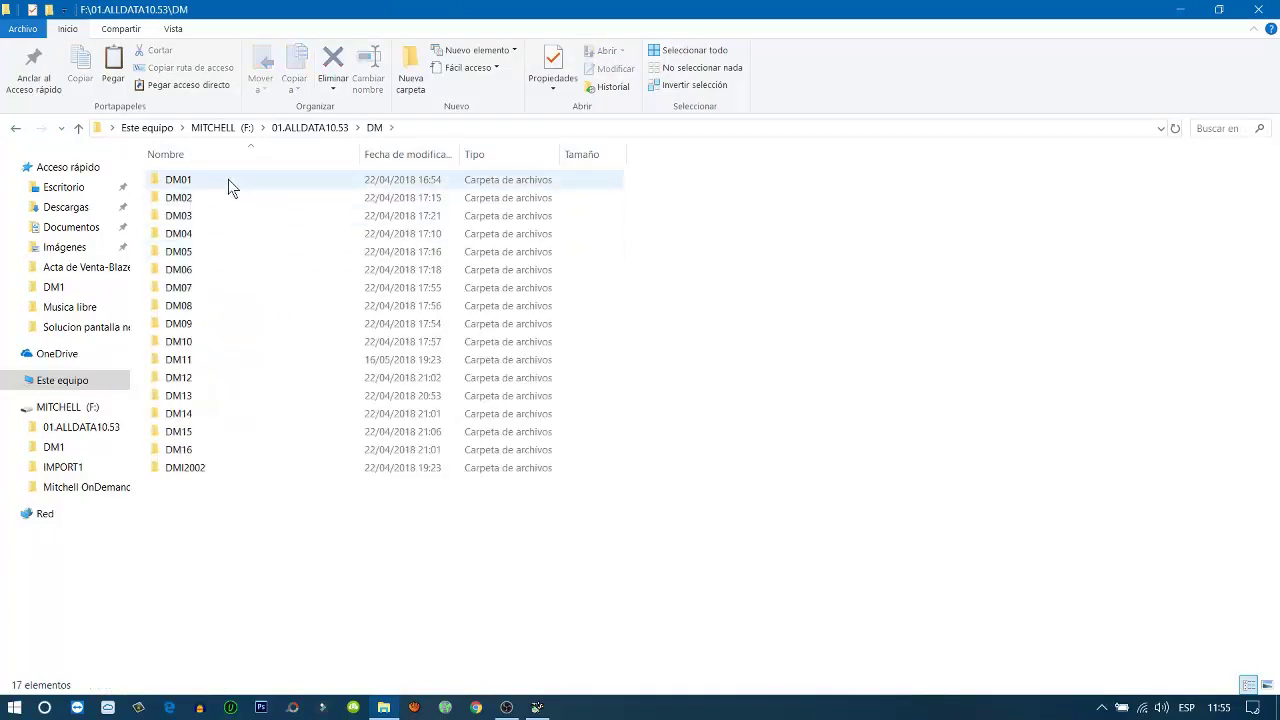
double_click(228, 181)
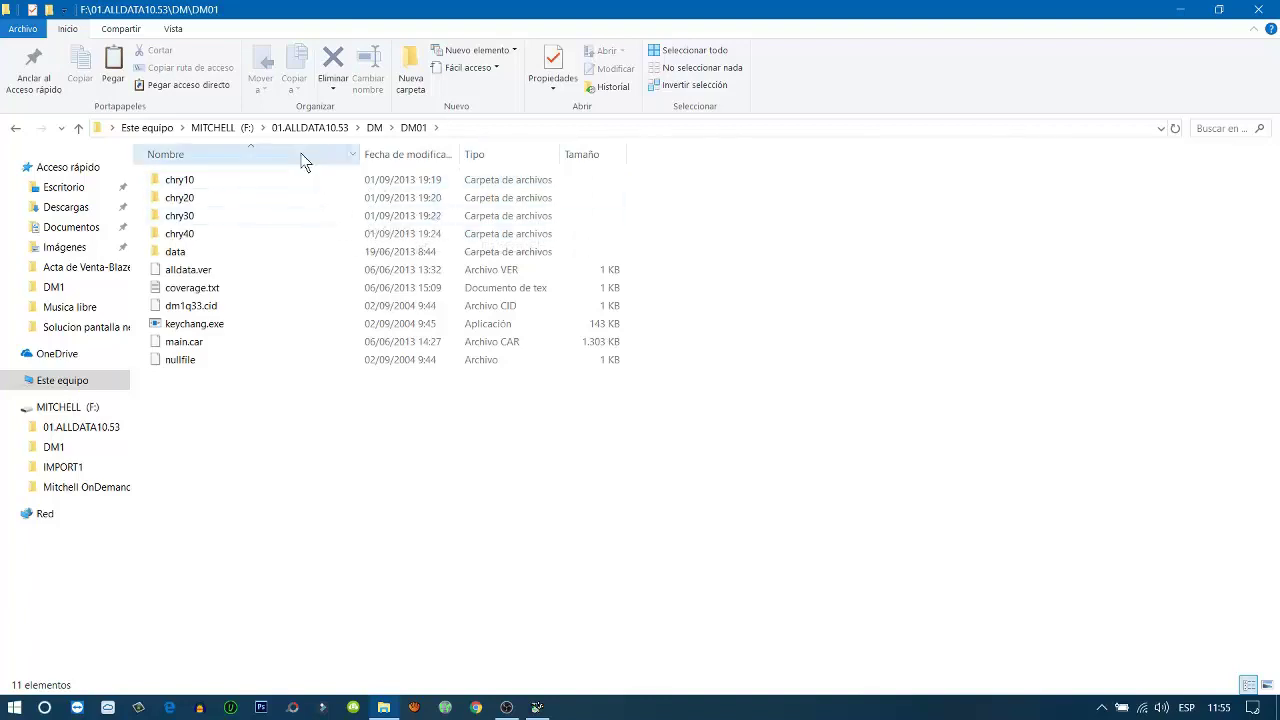
Browse the breadcrumbs to 01.ALLDATA10.53 and the F: drive, return to DM01, and show its editable path
click(266, 129)
click(313, 147)
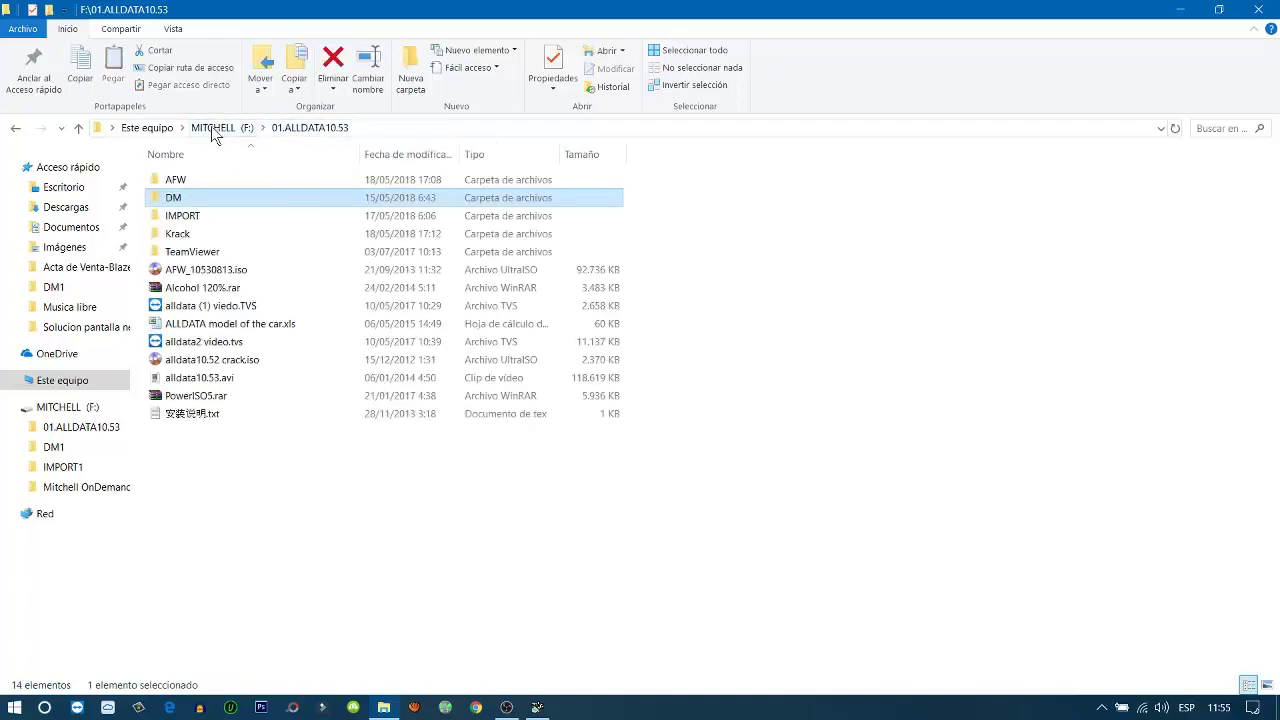
click(15, 129)
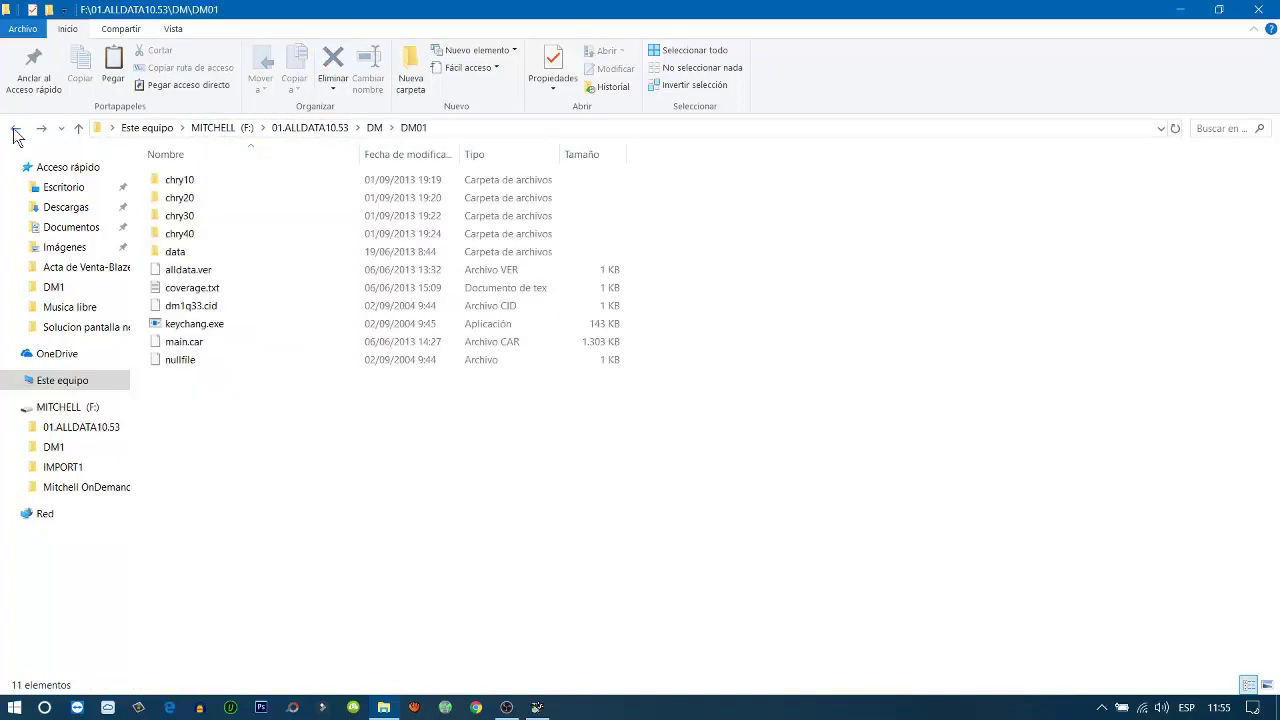
click(205, 130)
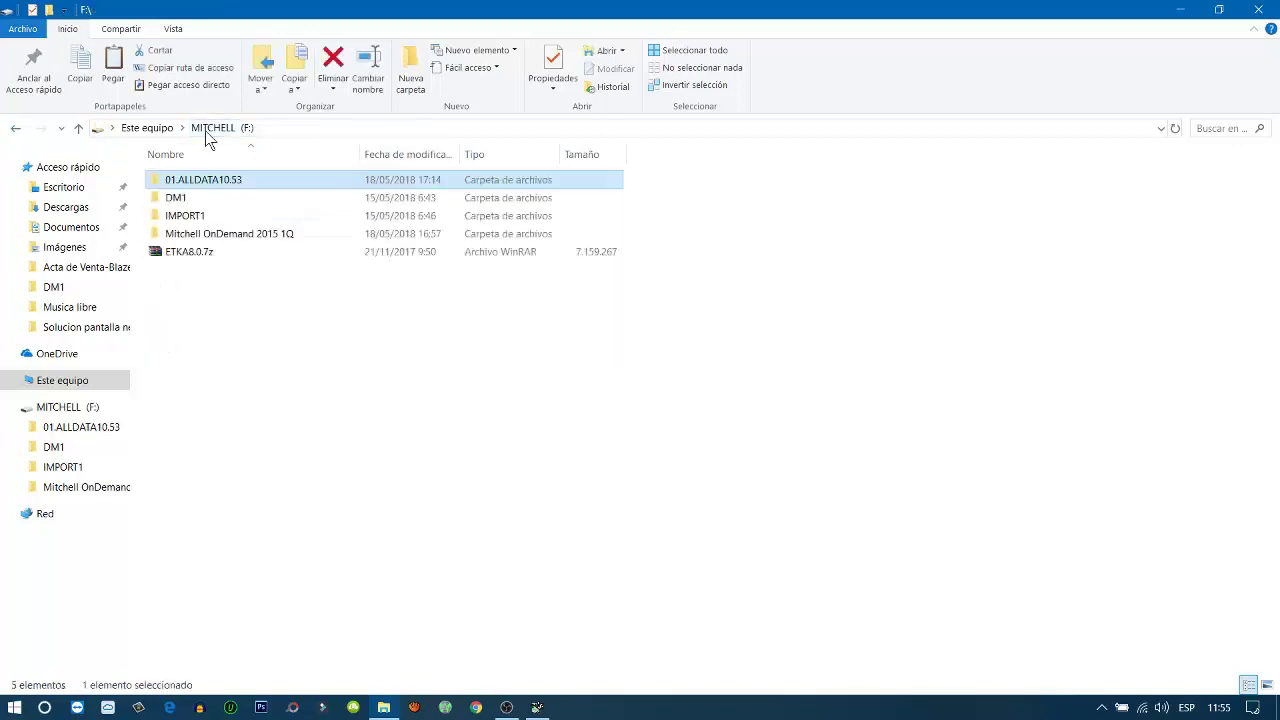
click(15, 128)
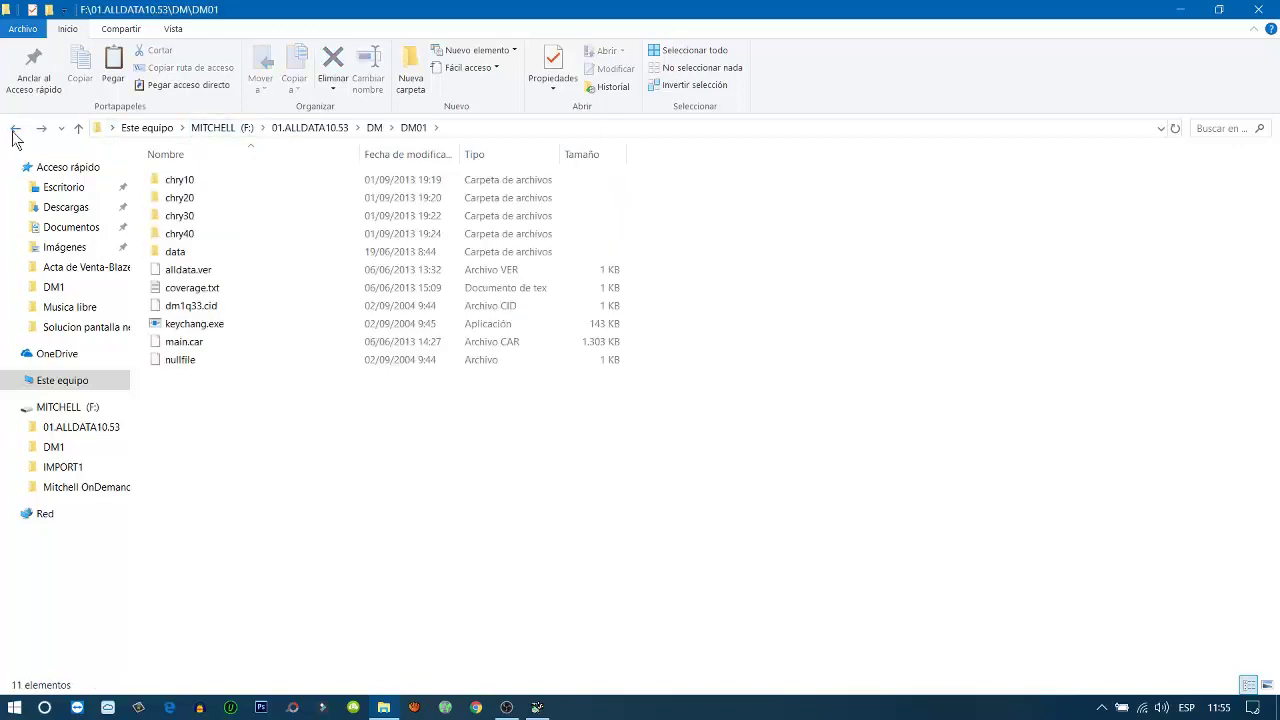
click(471, 127)
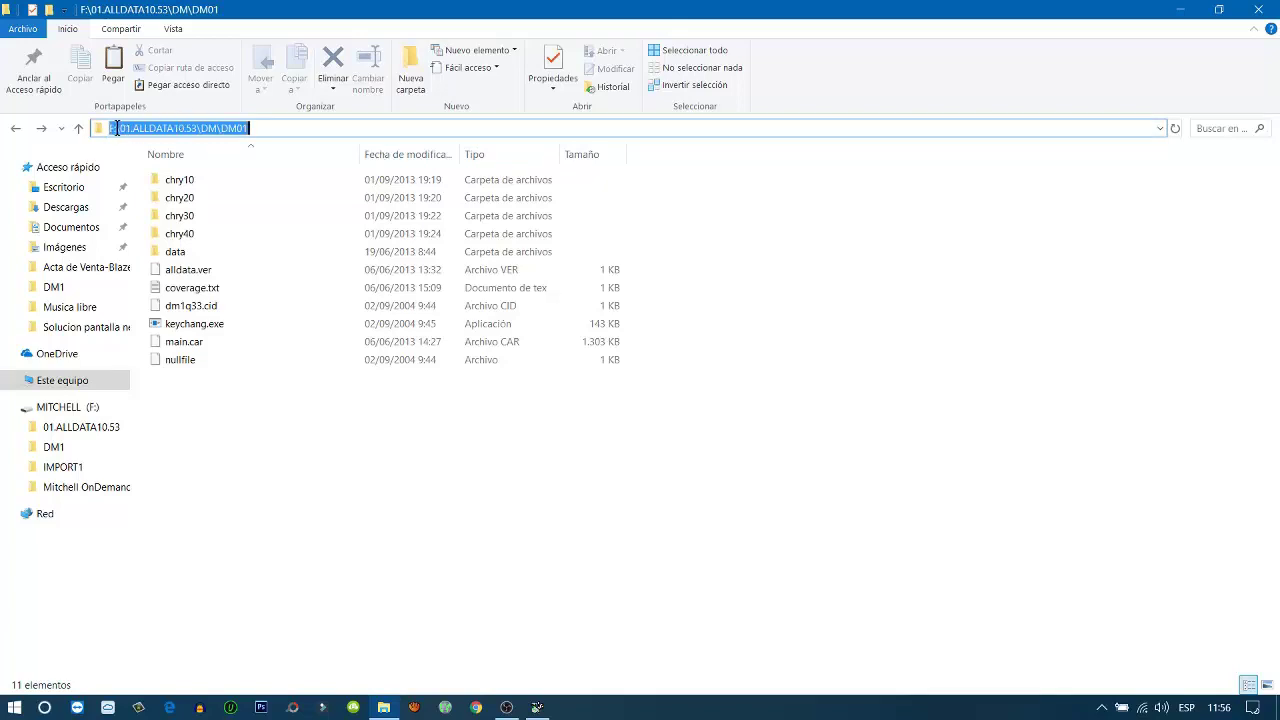
Copy the DM01 path after 'F:\' from the address bar, then minimize File Explorer
click(119, 130)
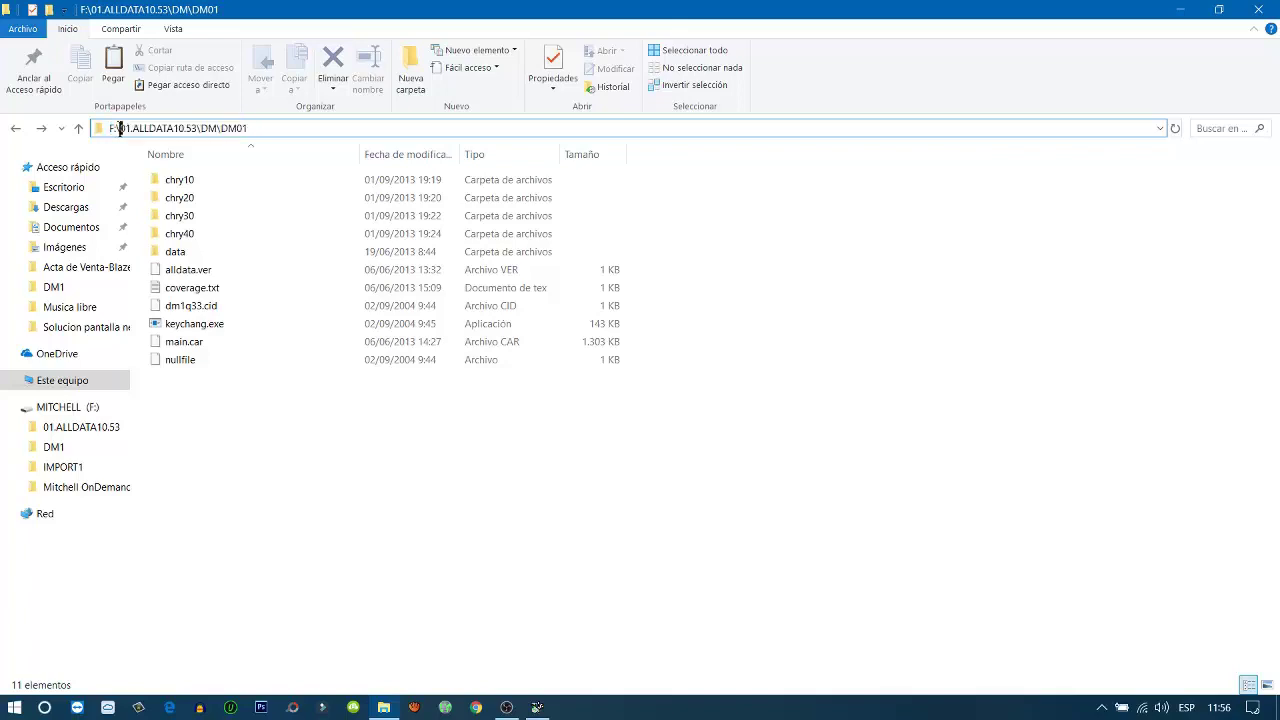
drag(119, 130, 250, 128)
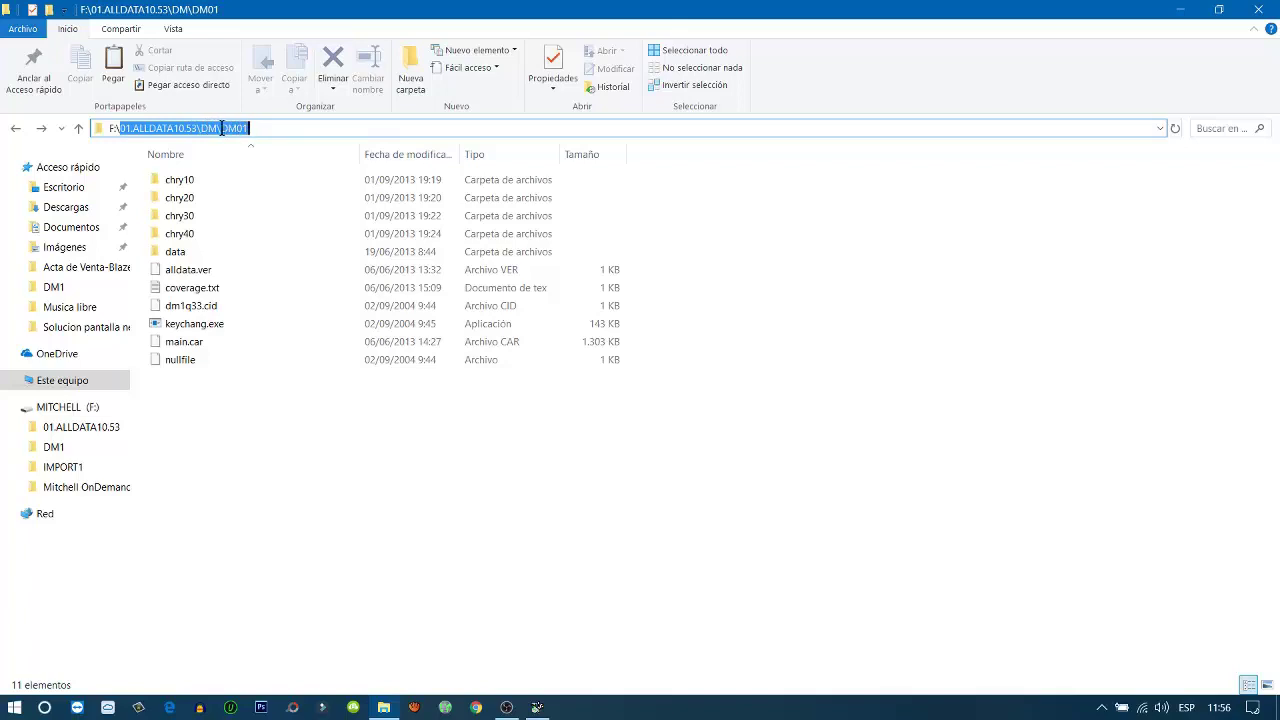
right_click(222, 128)
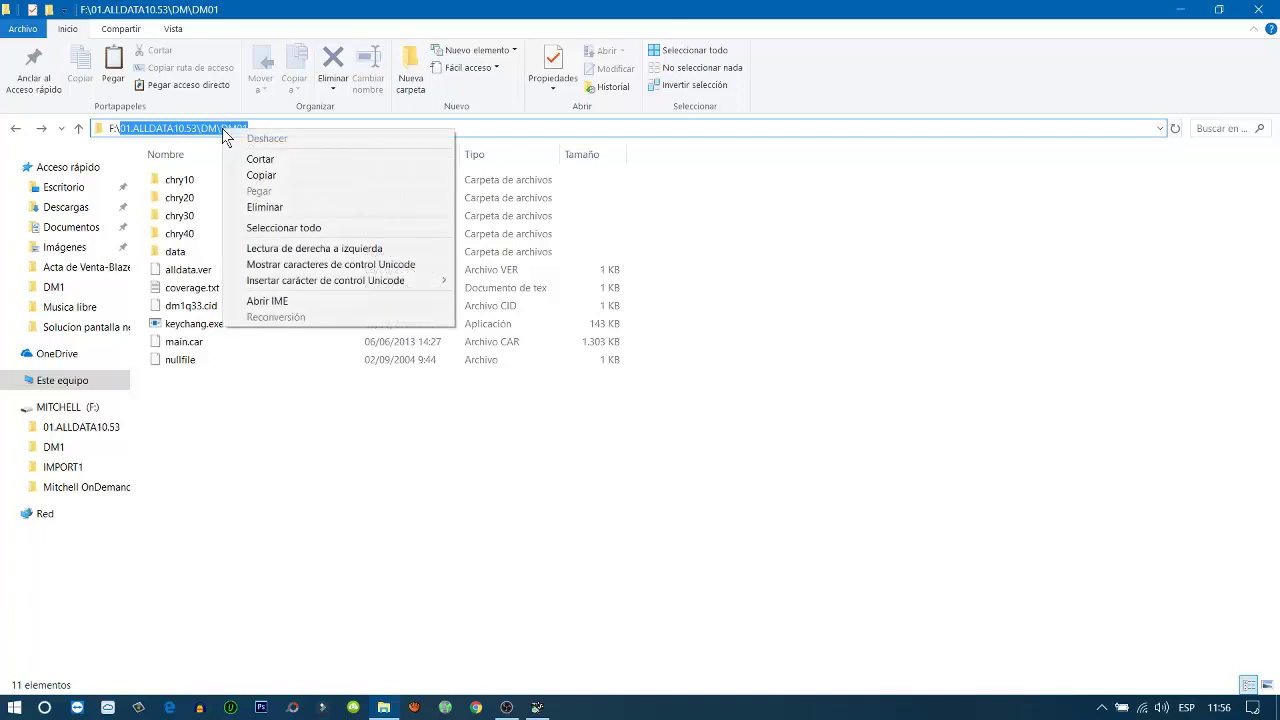
click(279, 175)
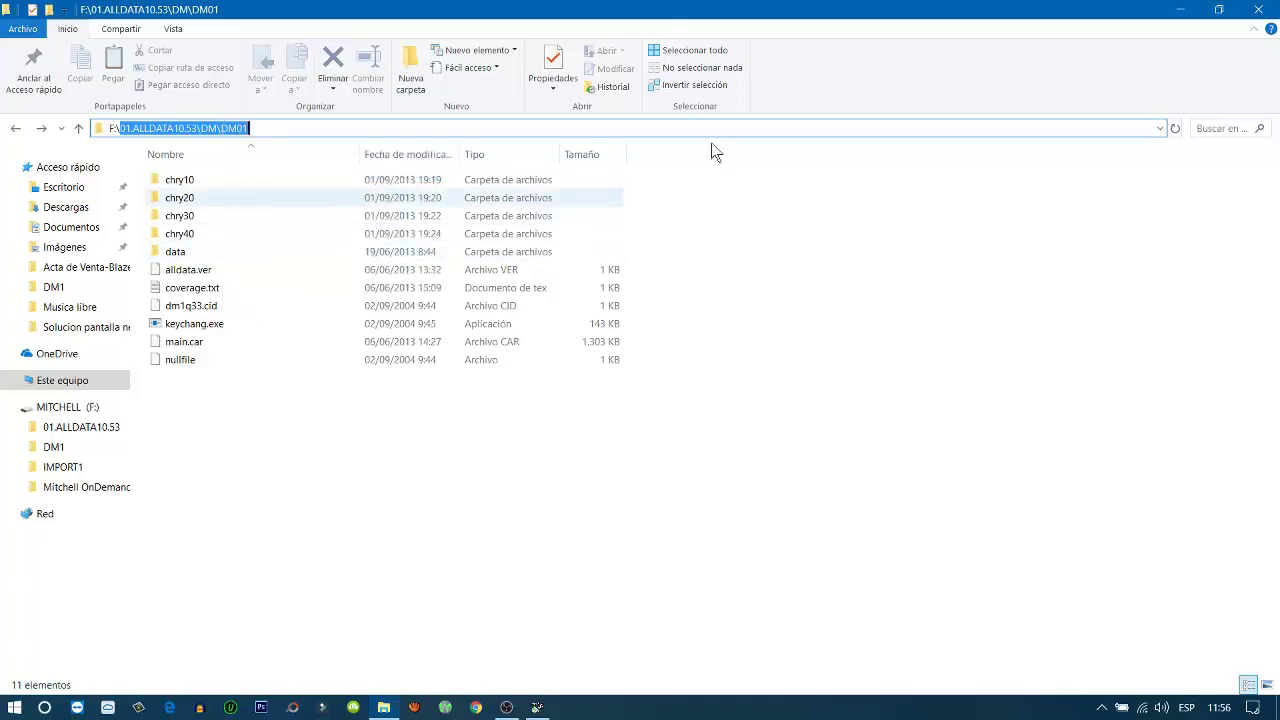
click(1172, 17)
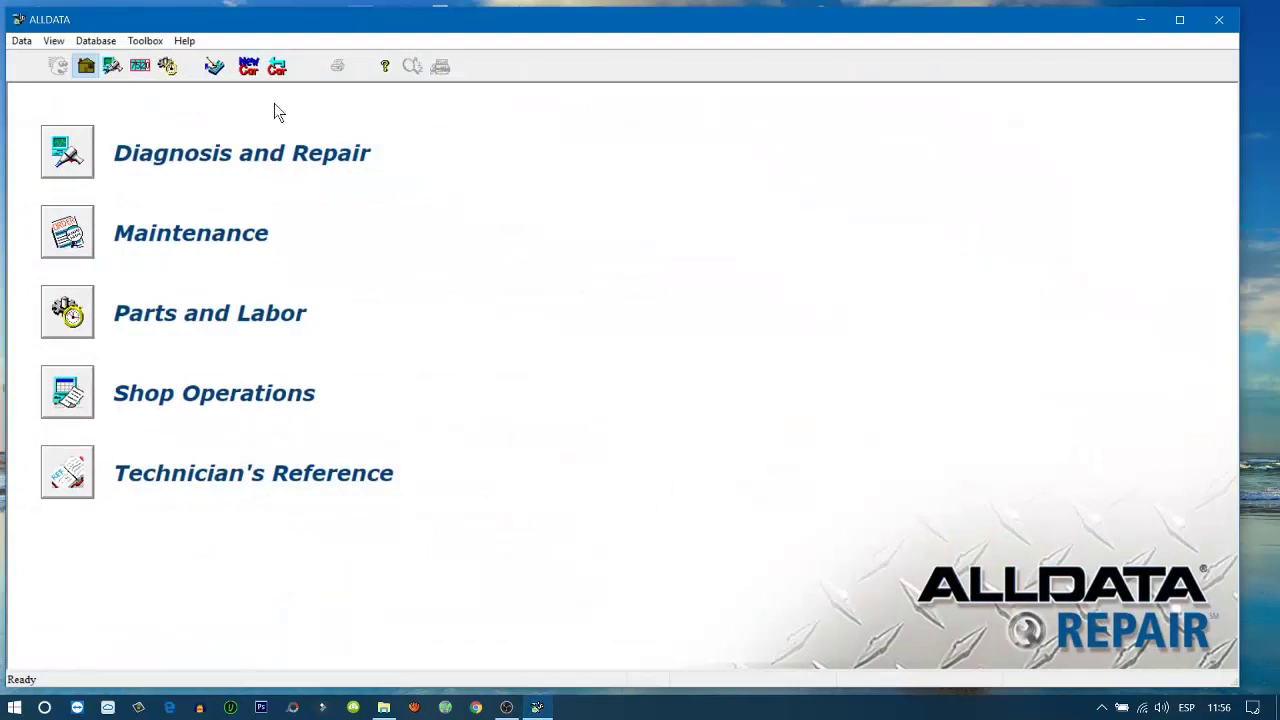
Open Data > Devices, close Connect a Device and cancel Device Setup without adding a path, then minimize ALLDATA
click(21, 40)
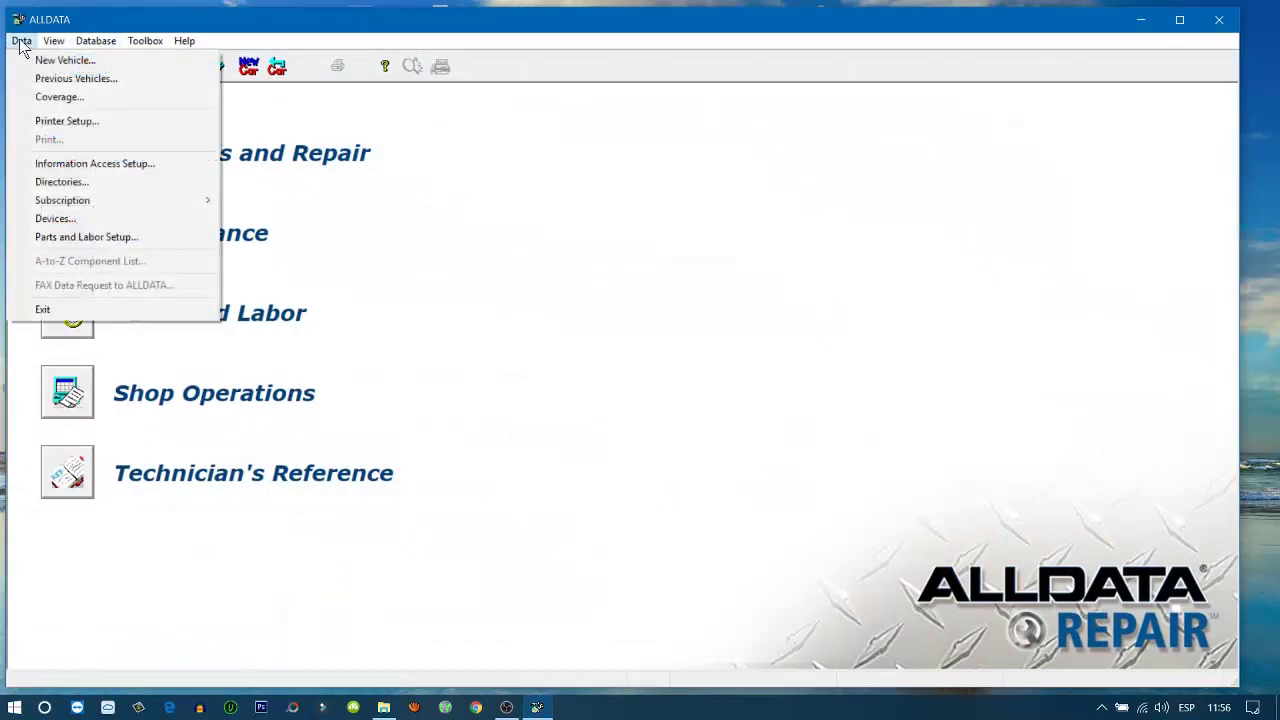
click(52, 220)
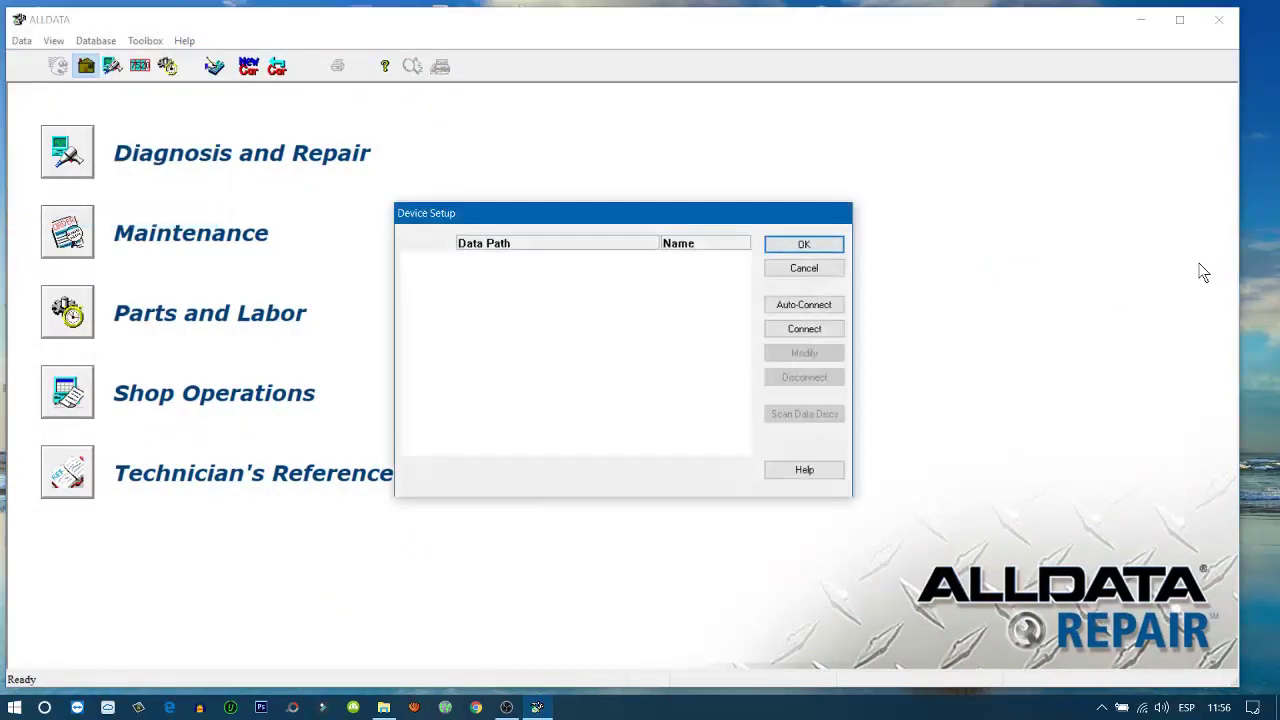
click(809, 328)
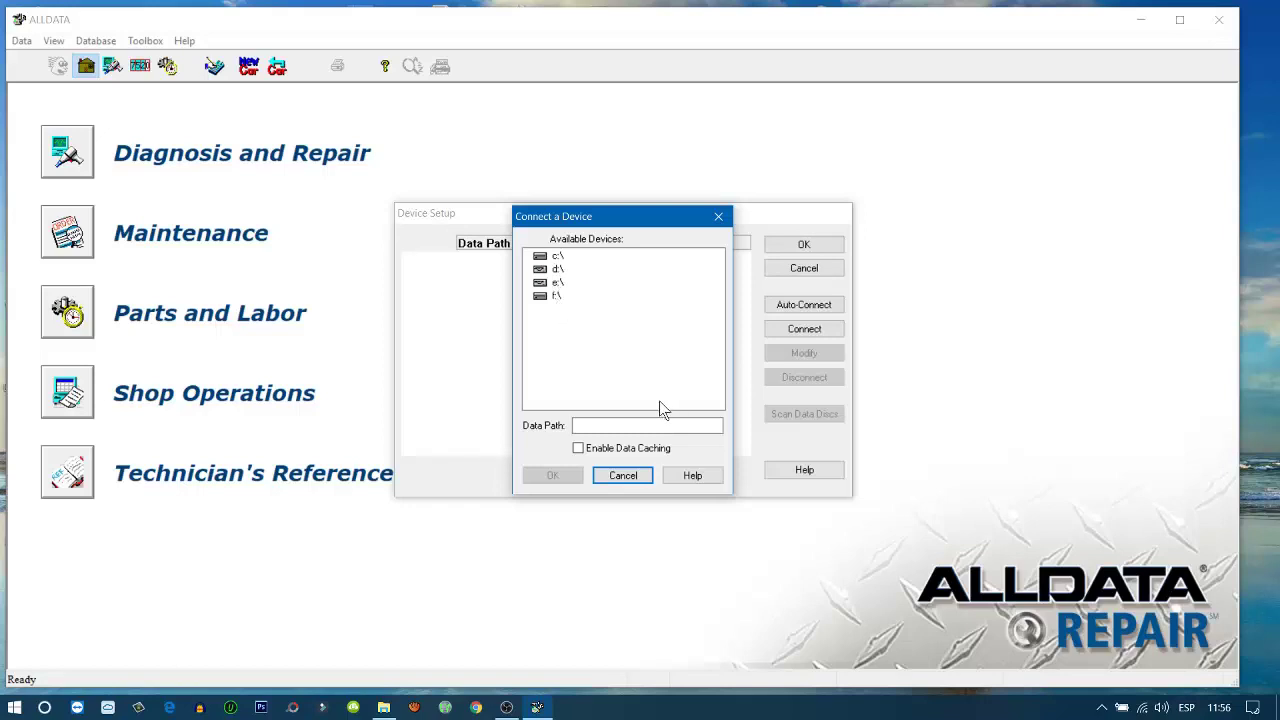
click(717, 218)
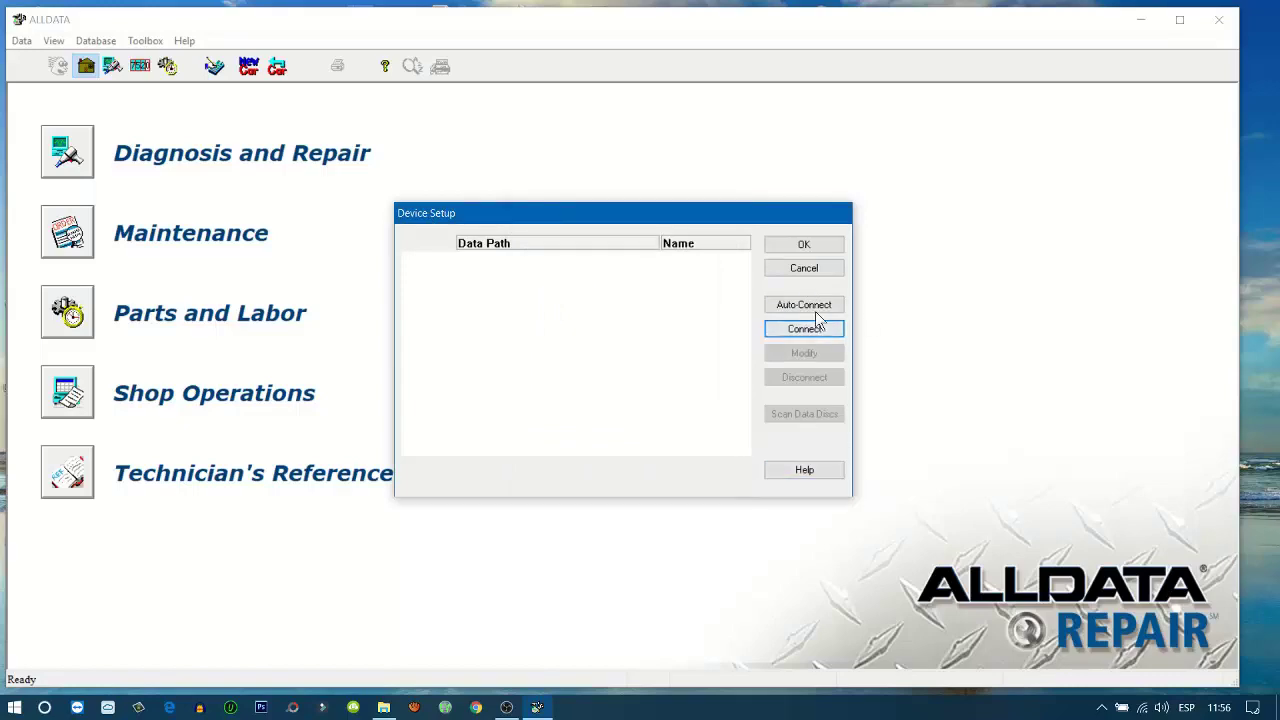
click(793, 268)
click(1140, 20)
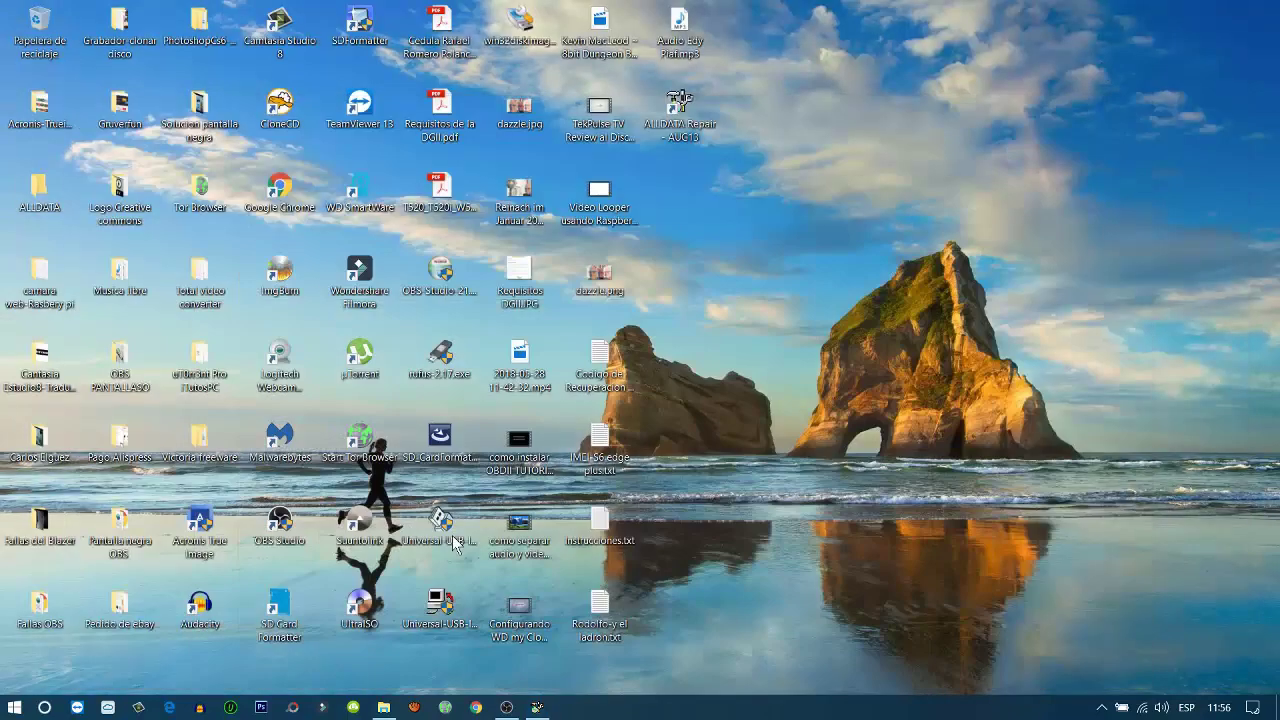
Restore the DM01 Explorer window, go to Este equipo, close it, and reopen Explorer with Win+E
click(382, 708)
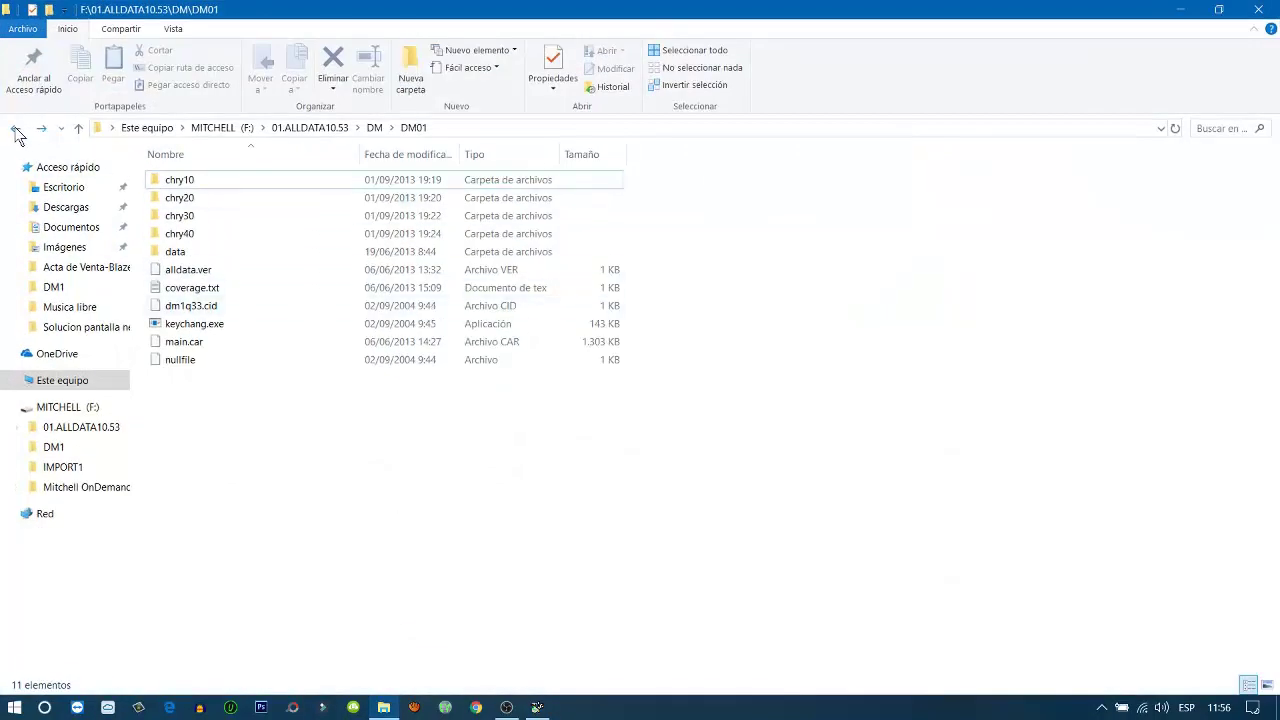
click(17, 129)
click(95, 380)
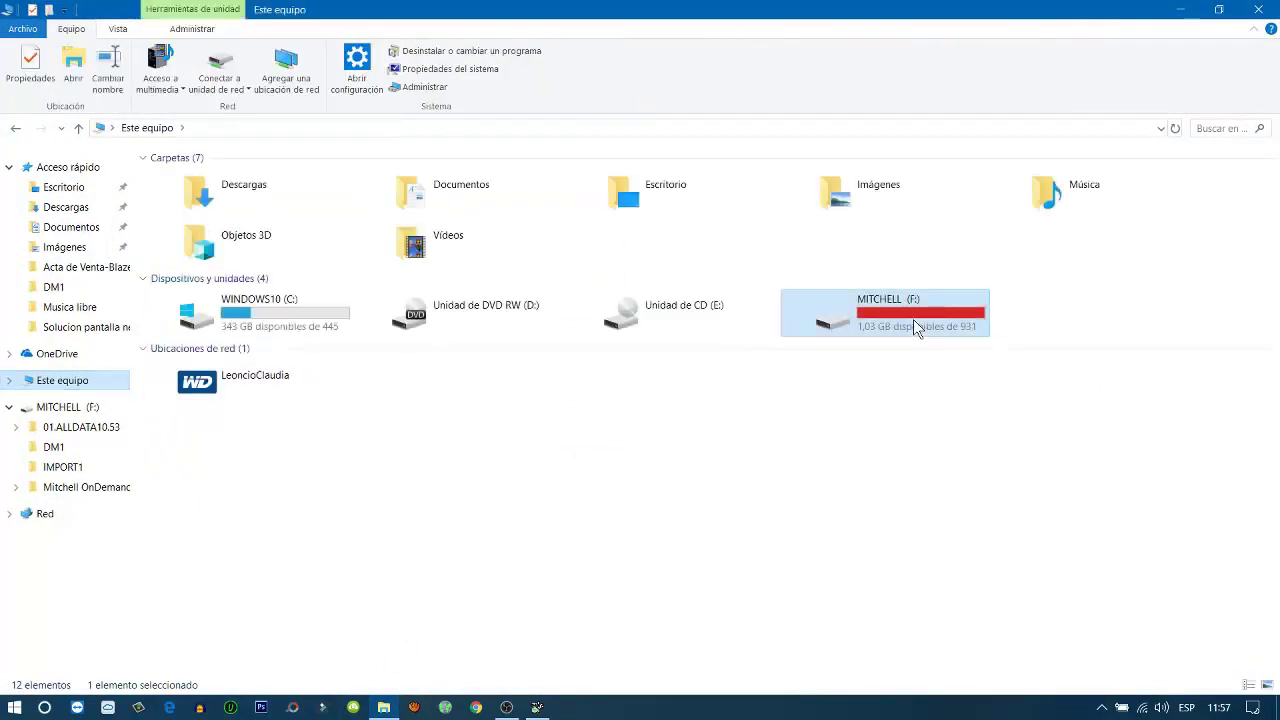
mouse_move(913, 325)
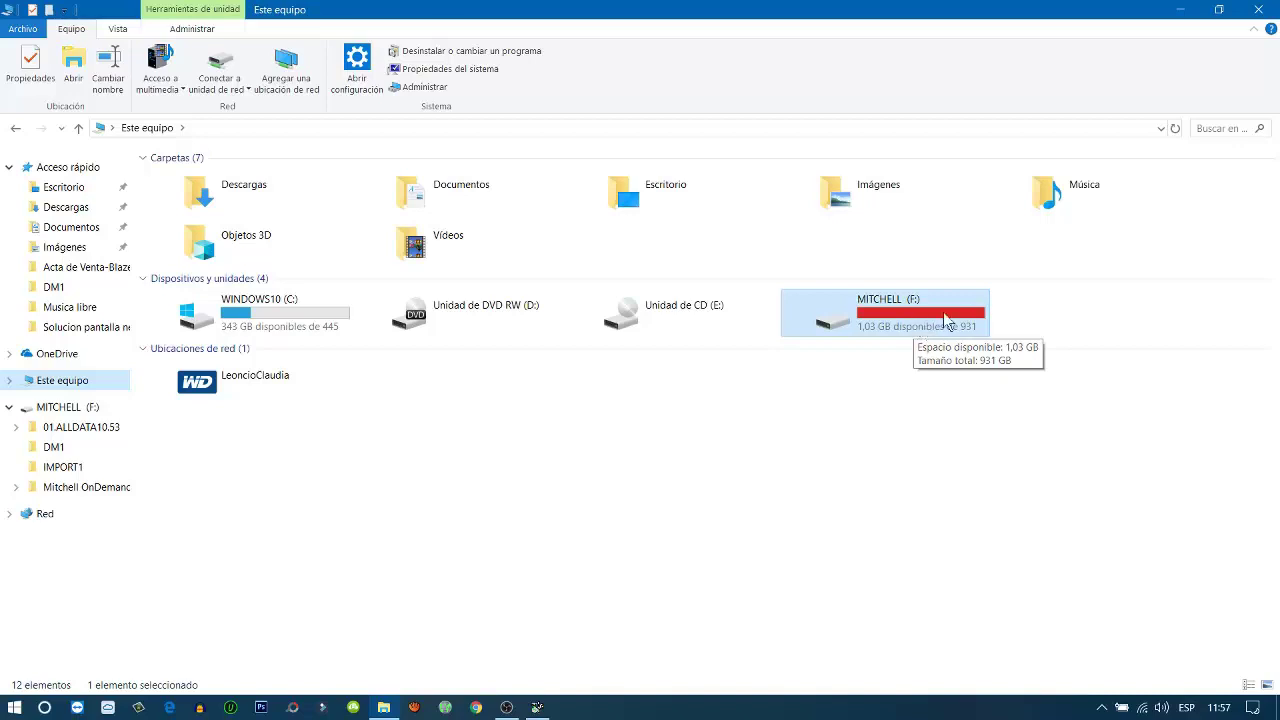
click(1259, 9)
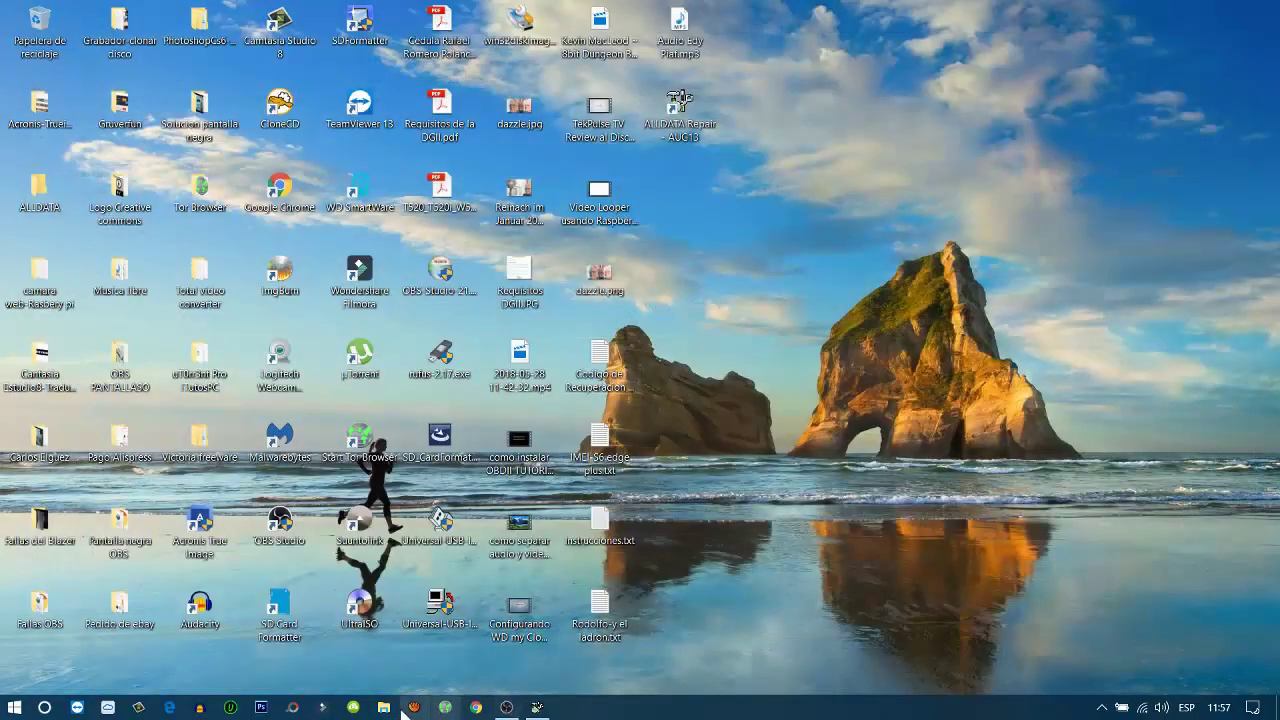
key(super+e)
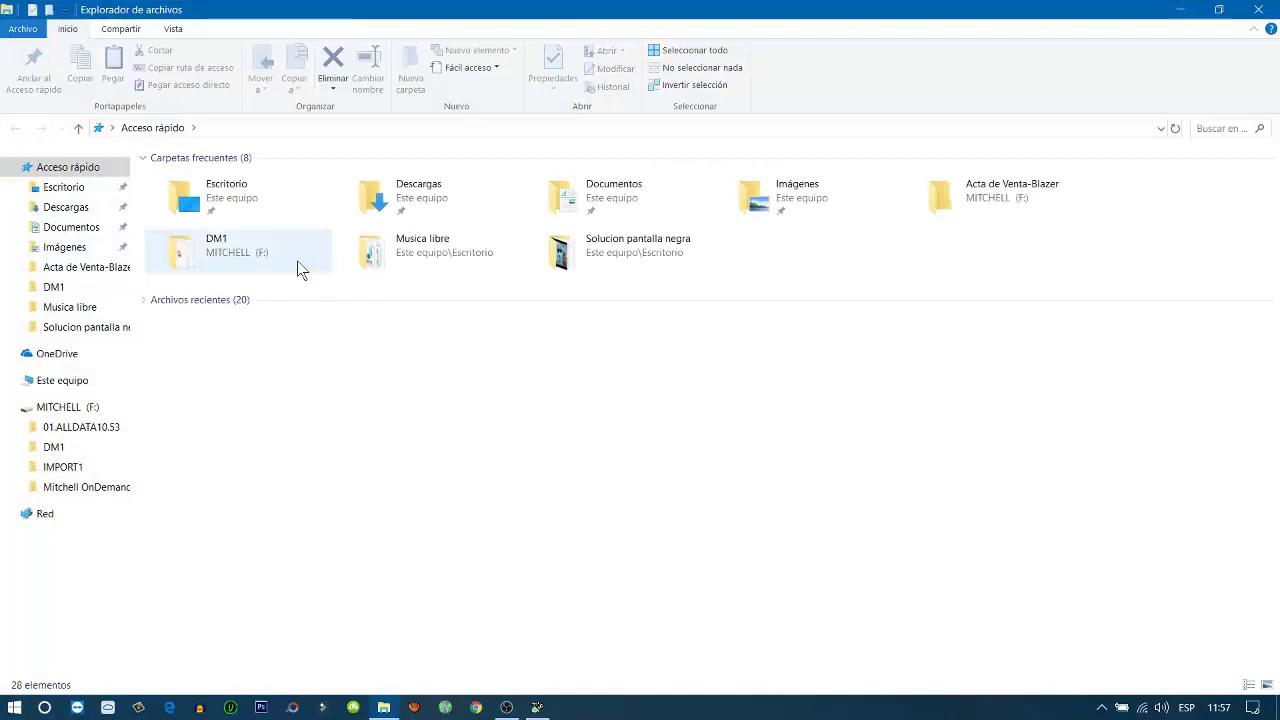
Browse the MITCHELL (F:) drive to 01.ALLDATA10.53\DM\DM01, after a brief look inside DM1
click(75, 387)
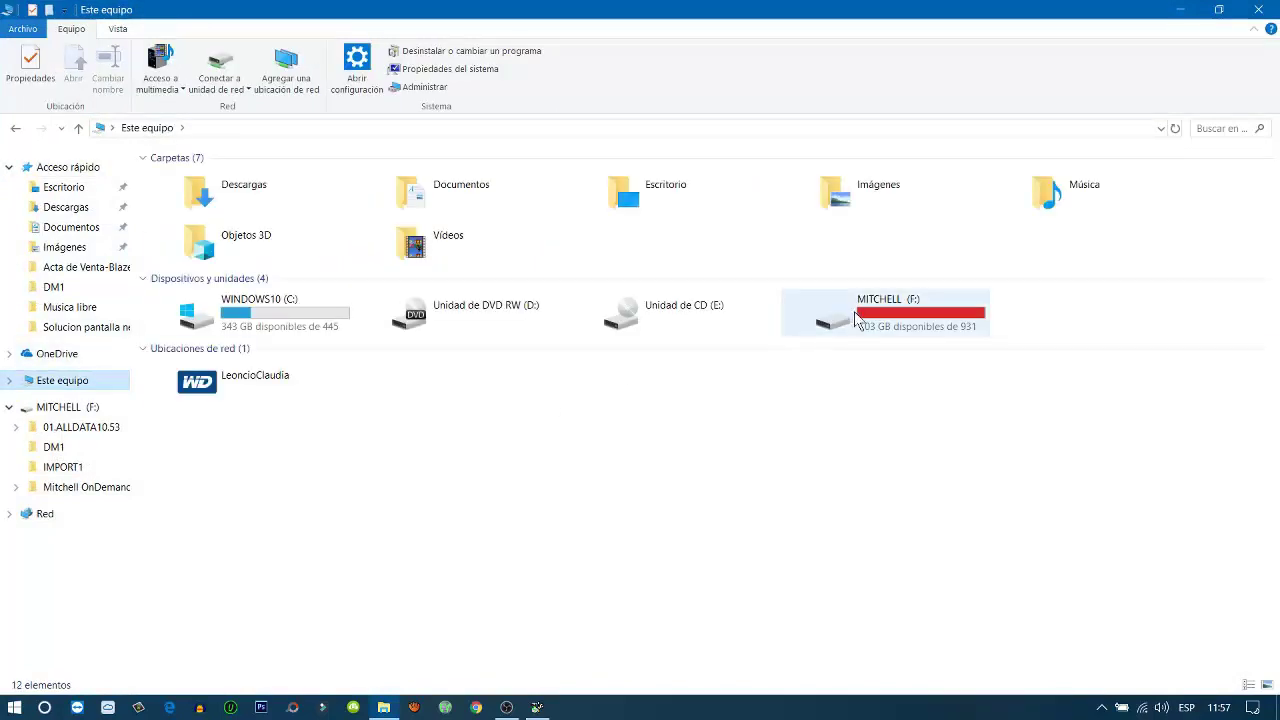
double_click(882, 319)
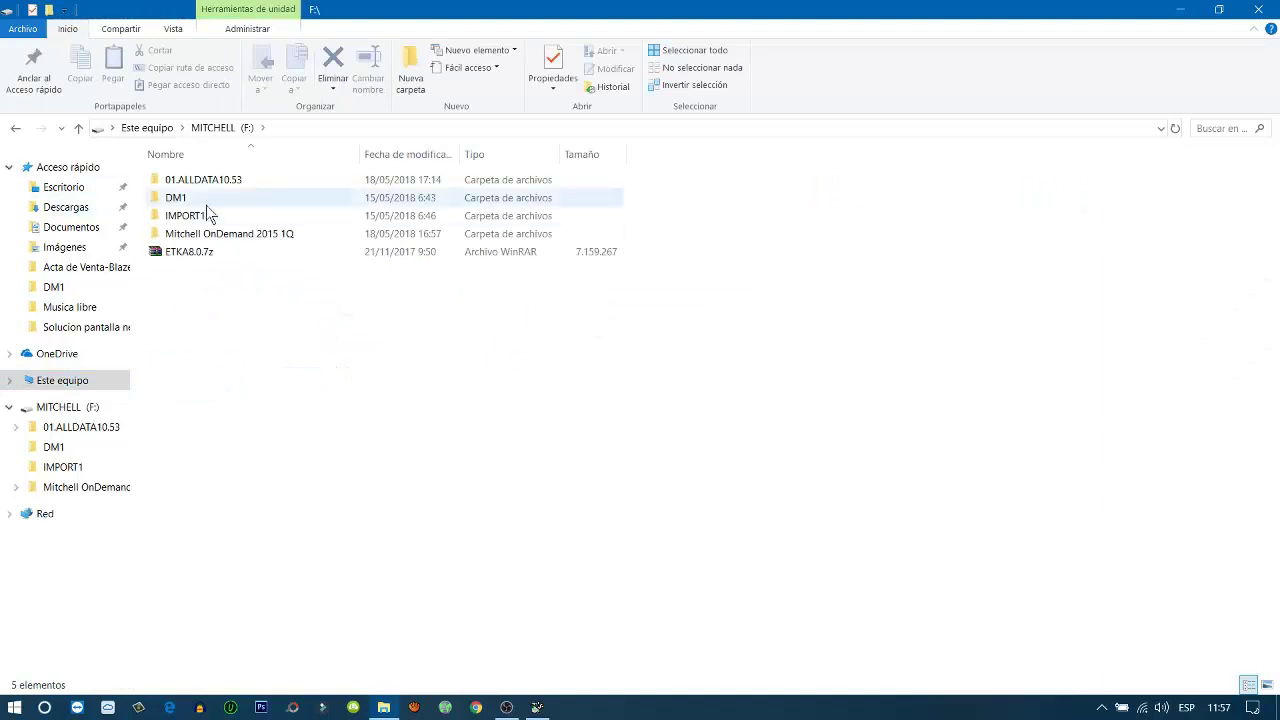
double_click(190, 200)
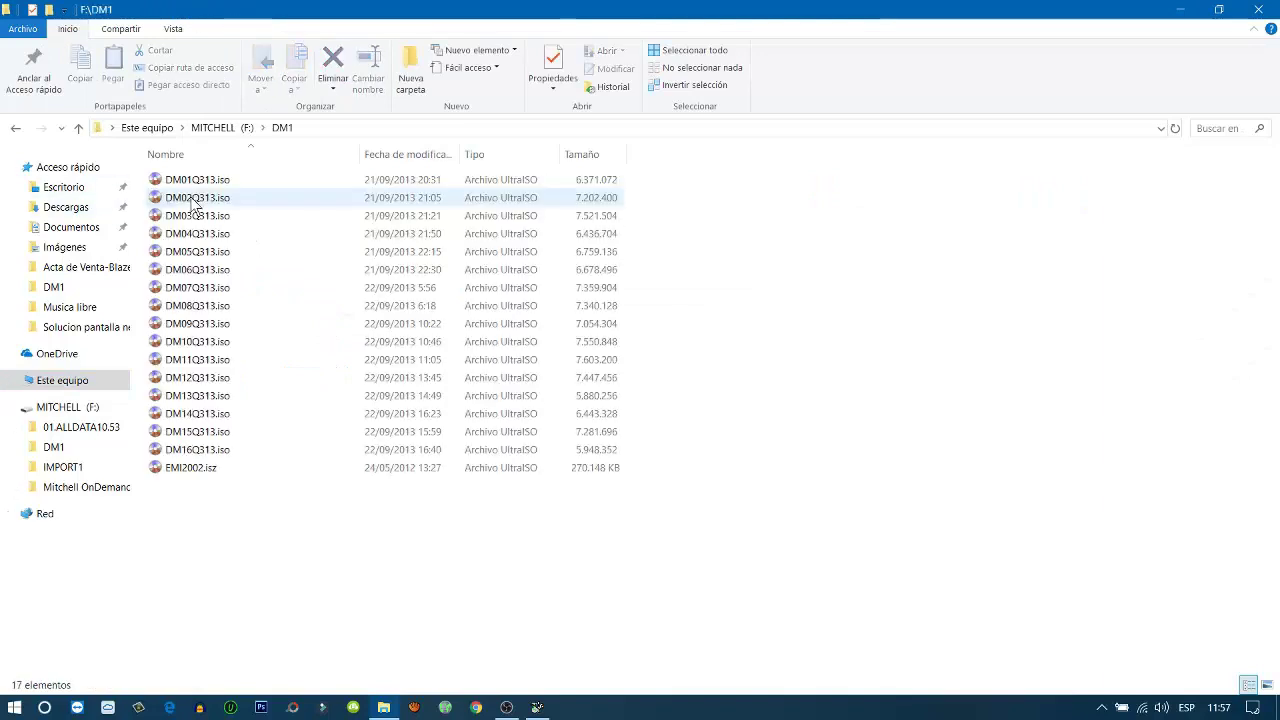
click(16, 129)
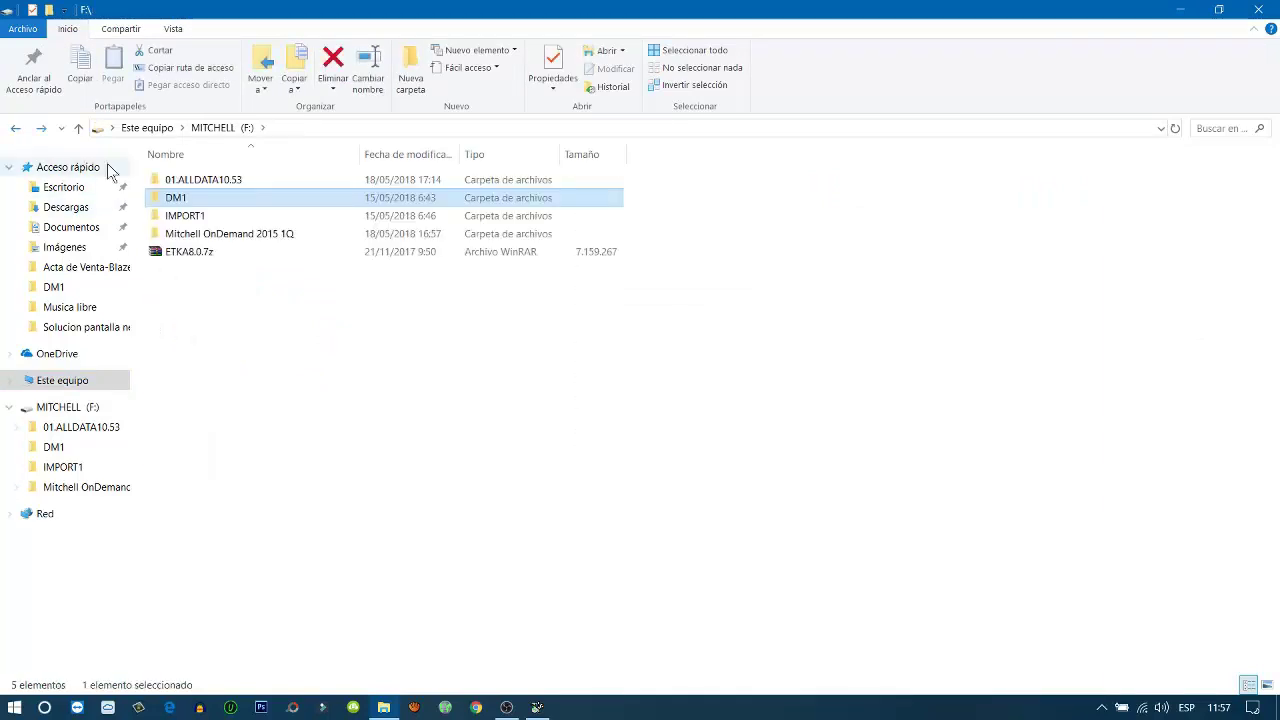
click(231, 181)
double_click(233, 182)
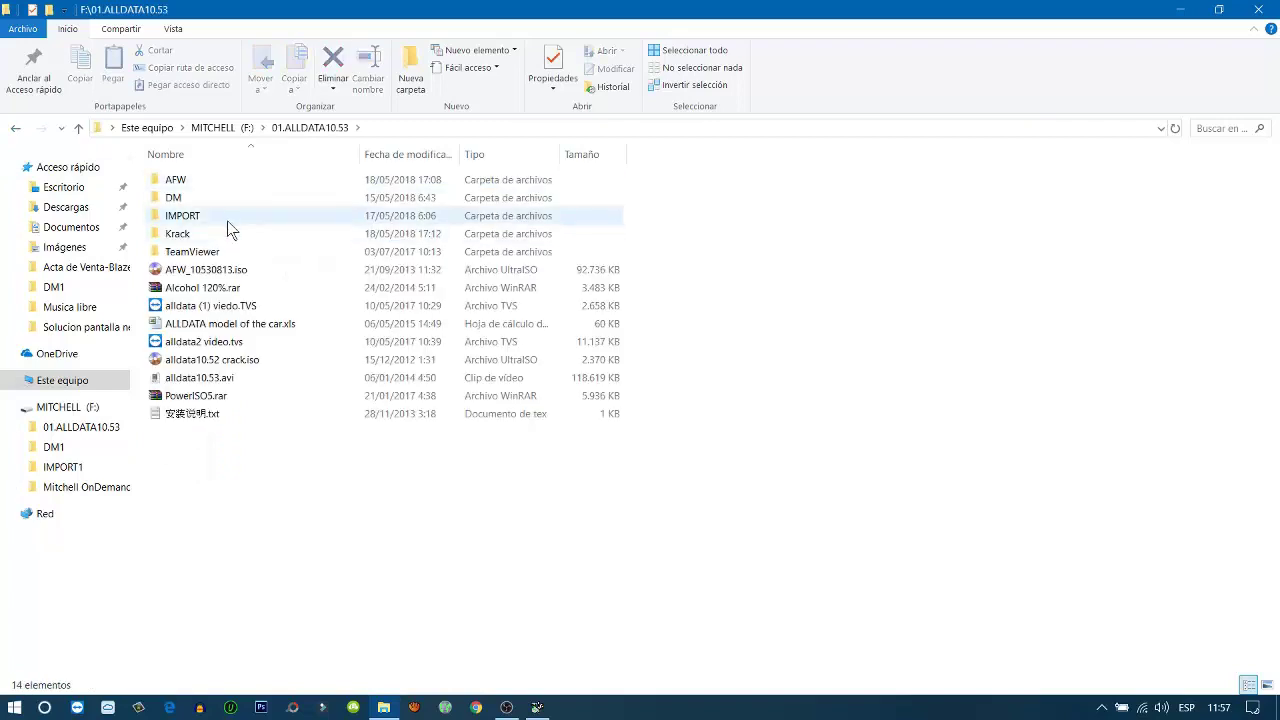
double_click(196, 199)
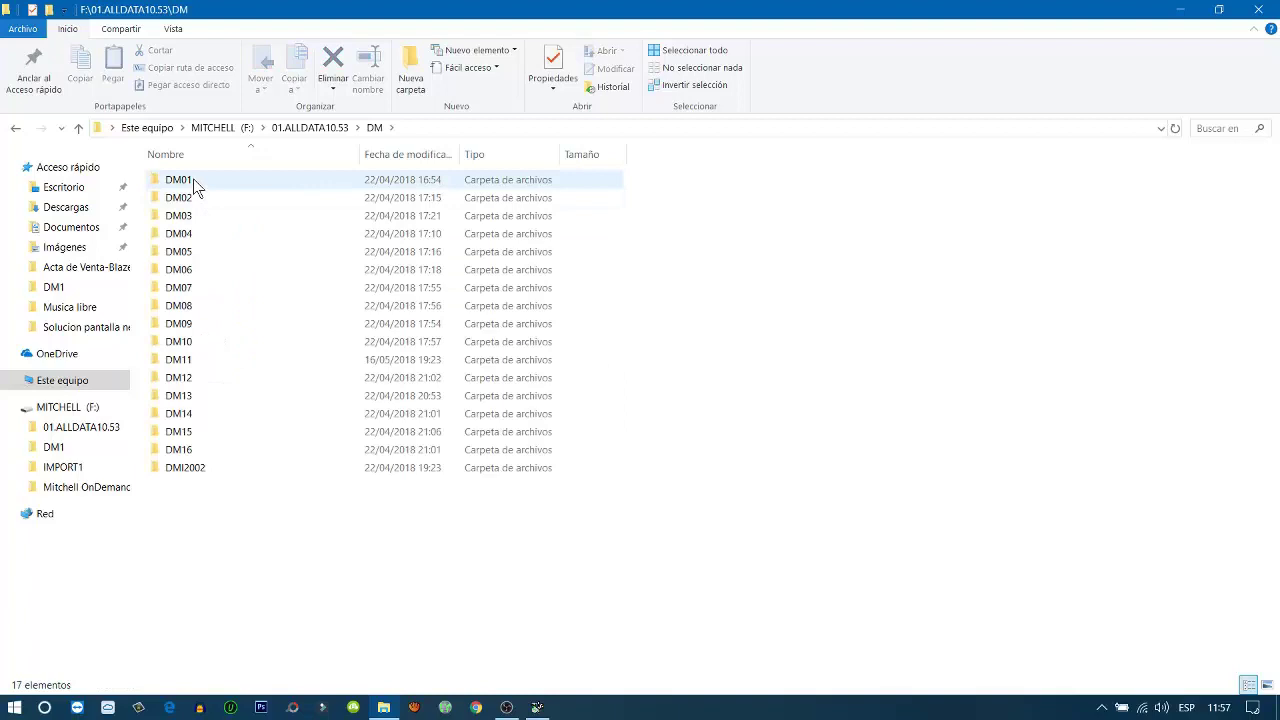
double_click(195, 184)
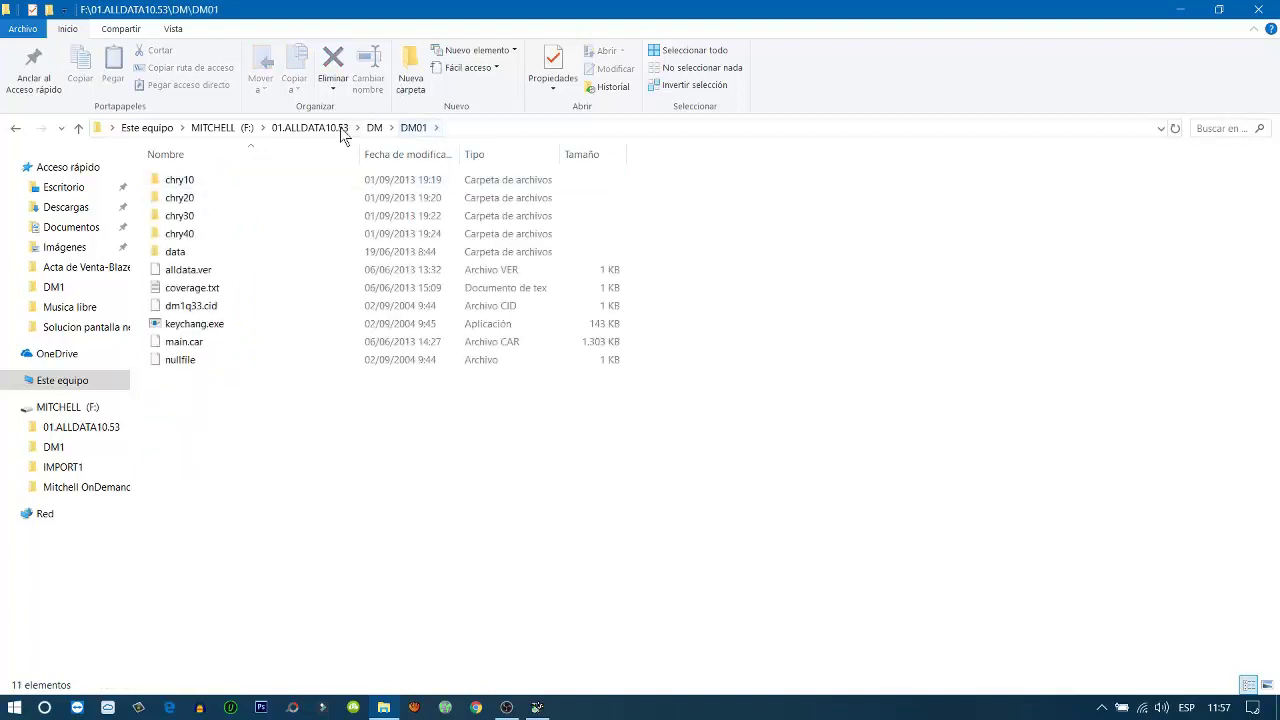
Copy the address-bar path '01.ALLDATA10.53\DM\DM01' without 'F:\', then minimize Explorer
click(478, 128)
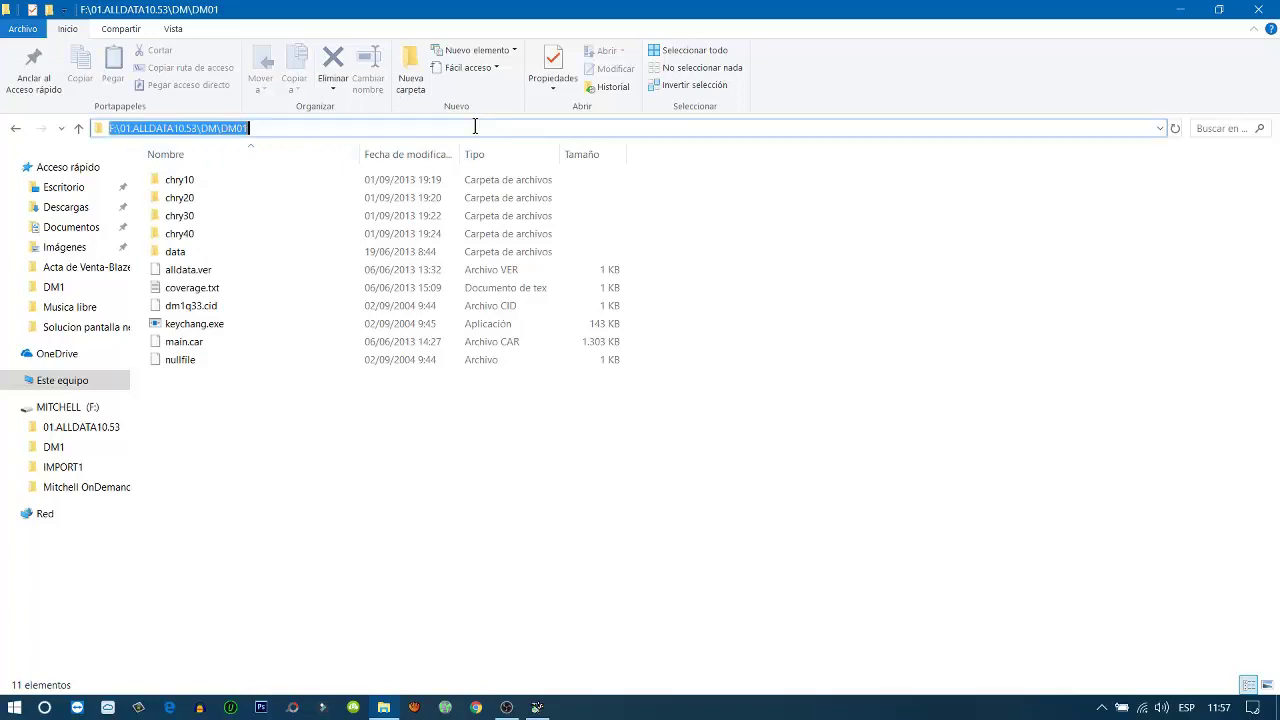
click(119, 130)
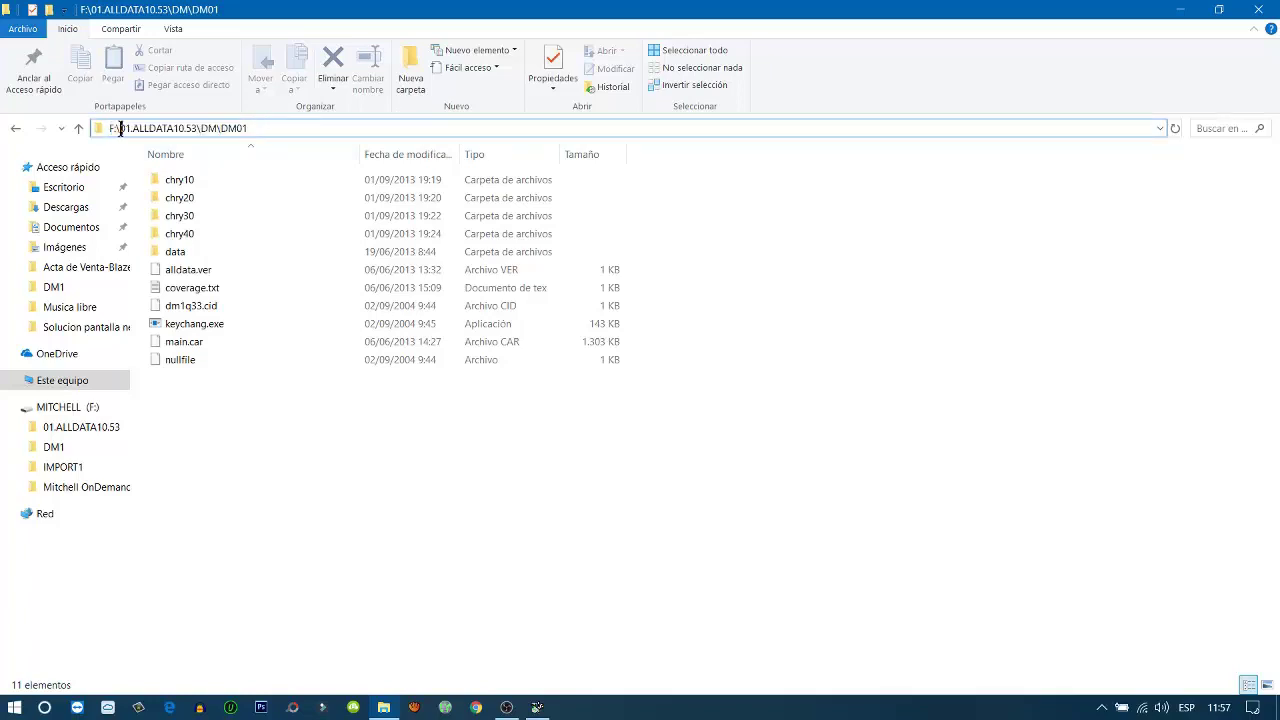
drag(119, 130, 260, 131)
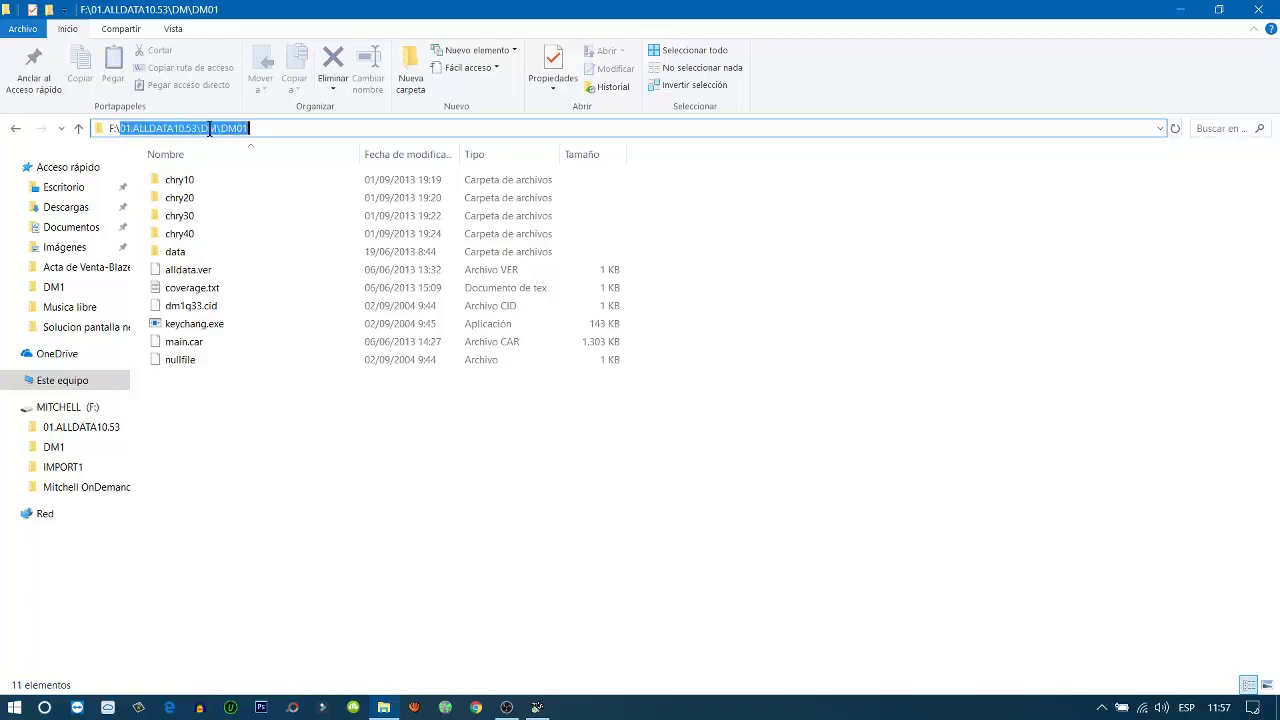
right_click(211, 128)
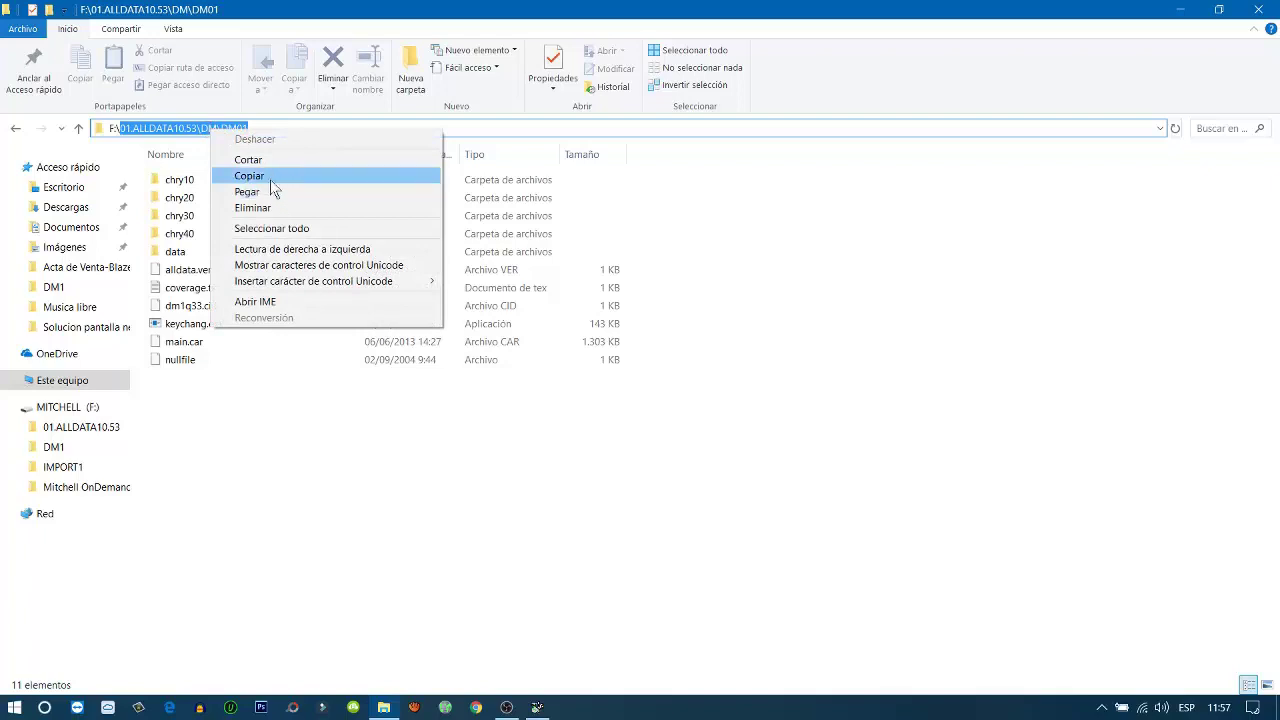
click(262, 178)
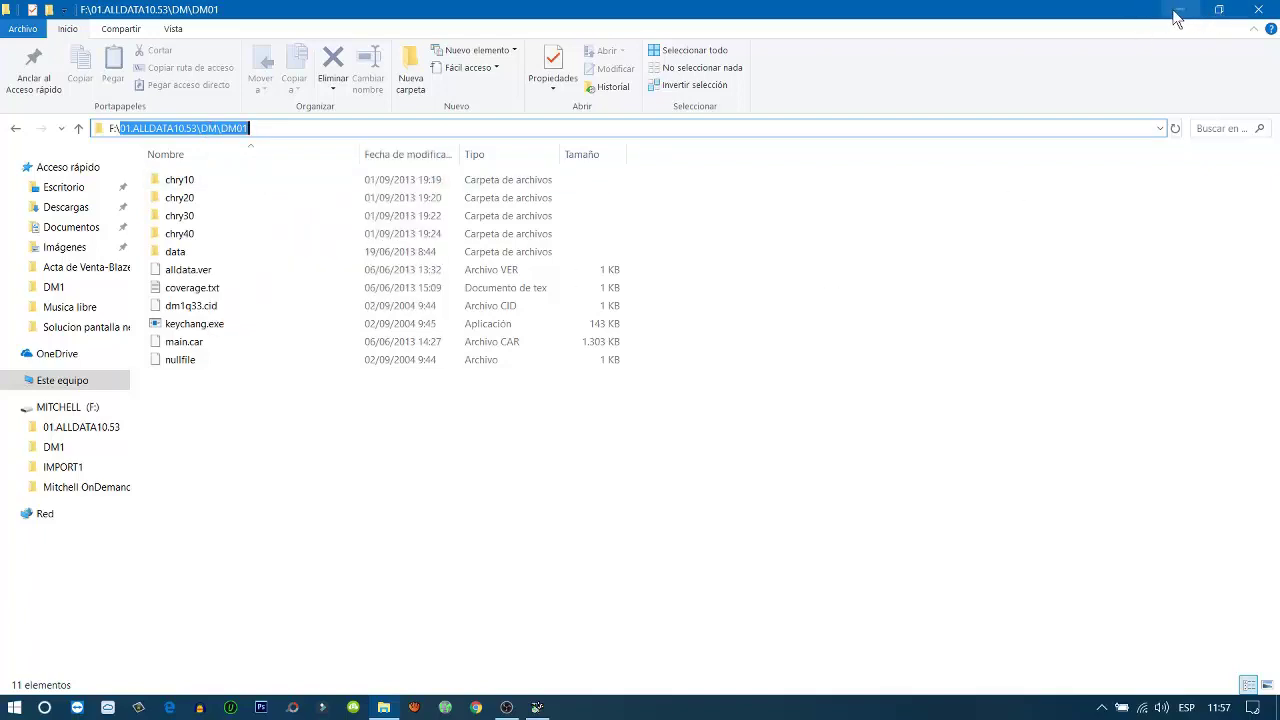
click(1180, 12)
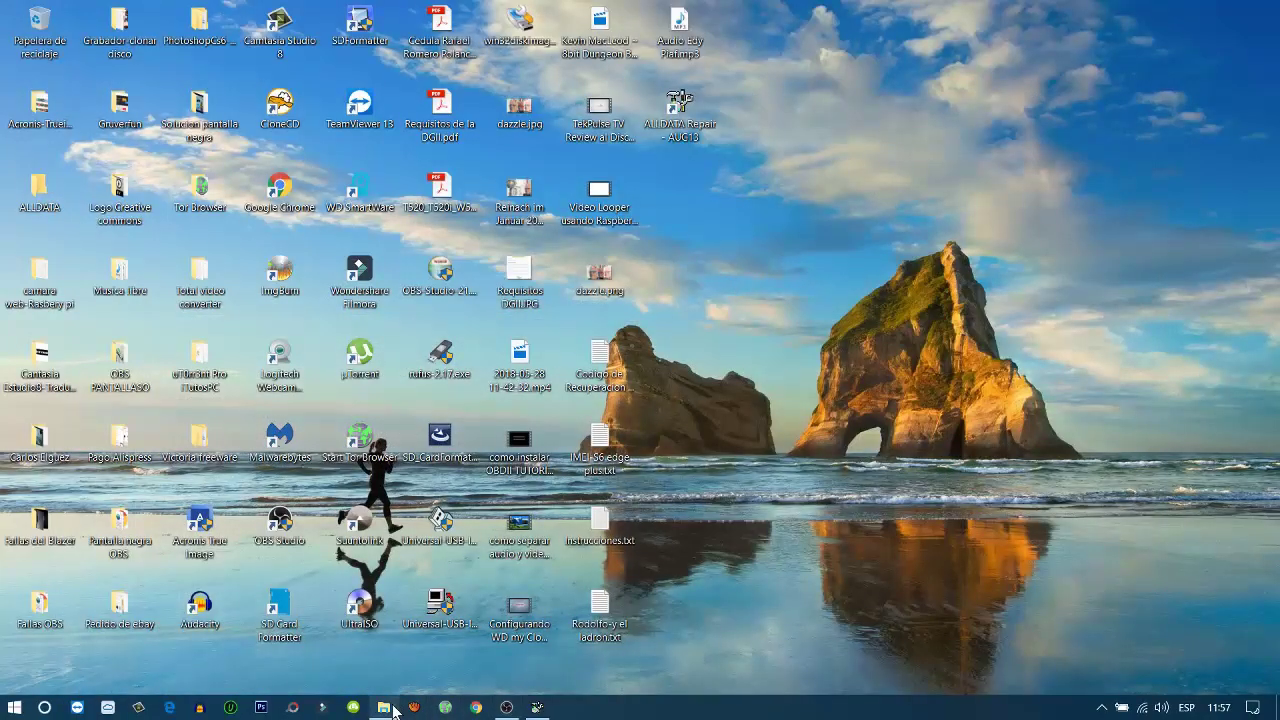
Start a new device connection on drive f:\ from ALLDATA's Data > Devices setup
click(383, 707)
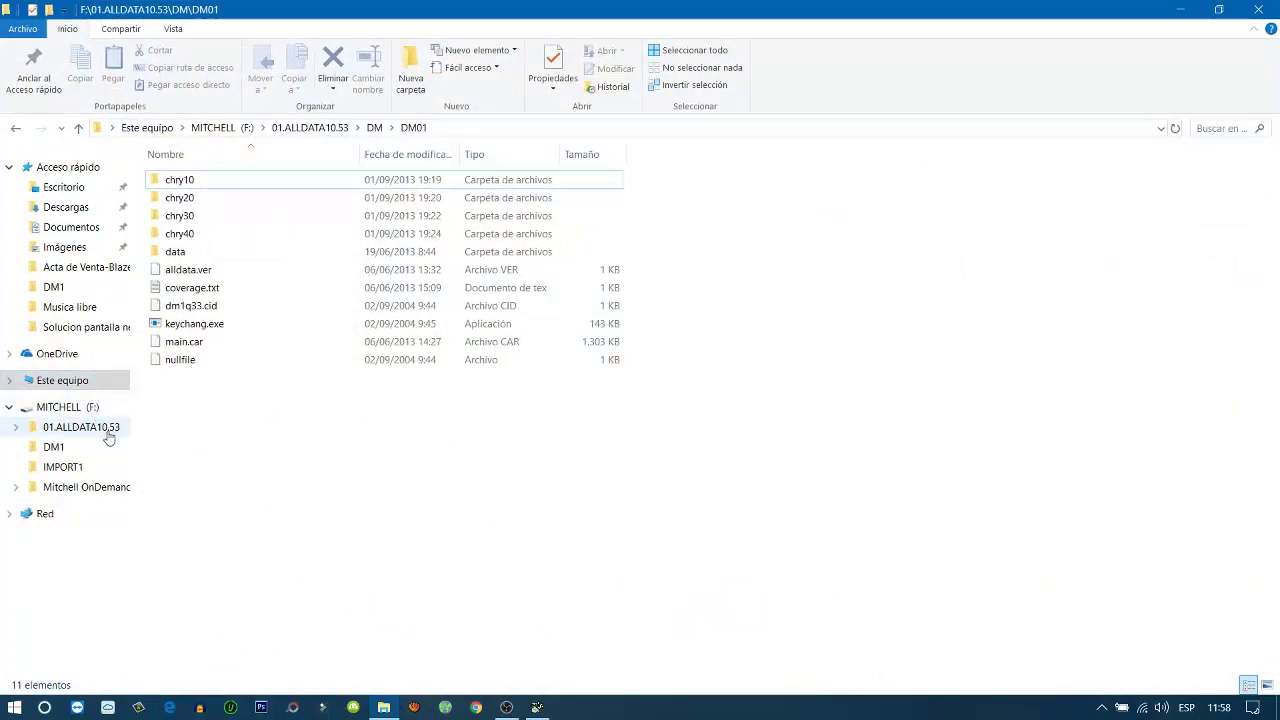
click(62, 407)
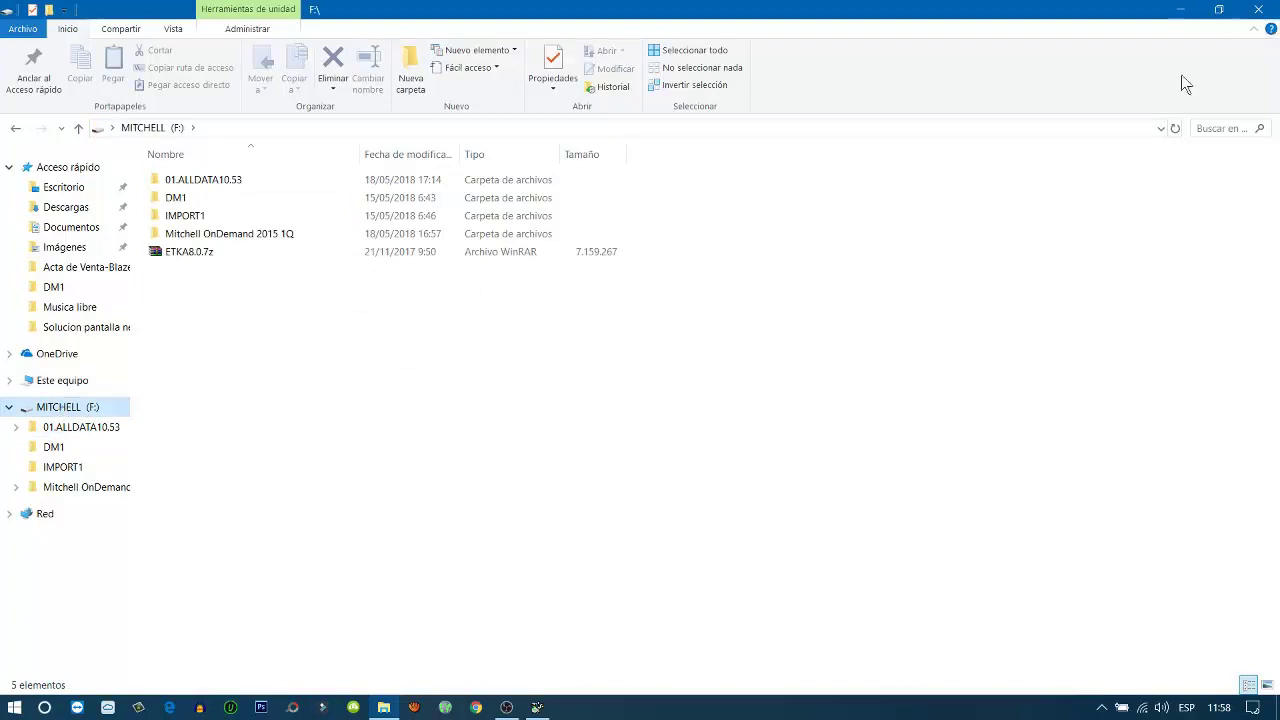
click(537, 707)
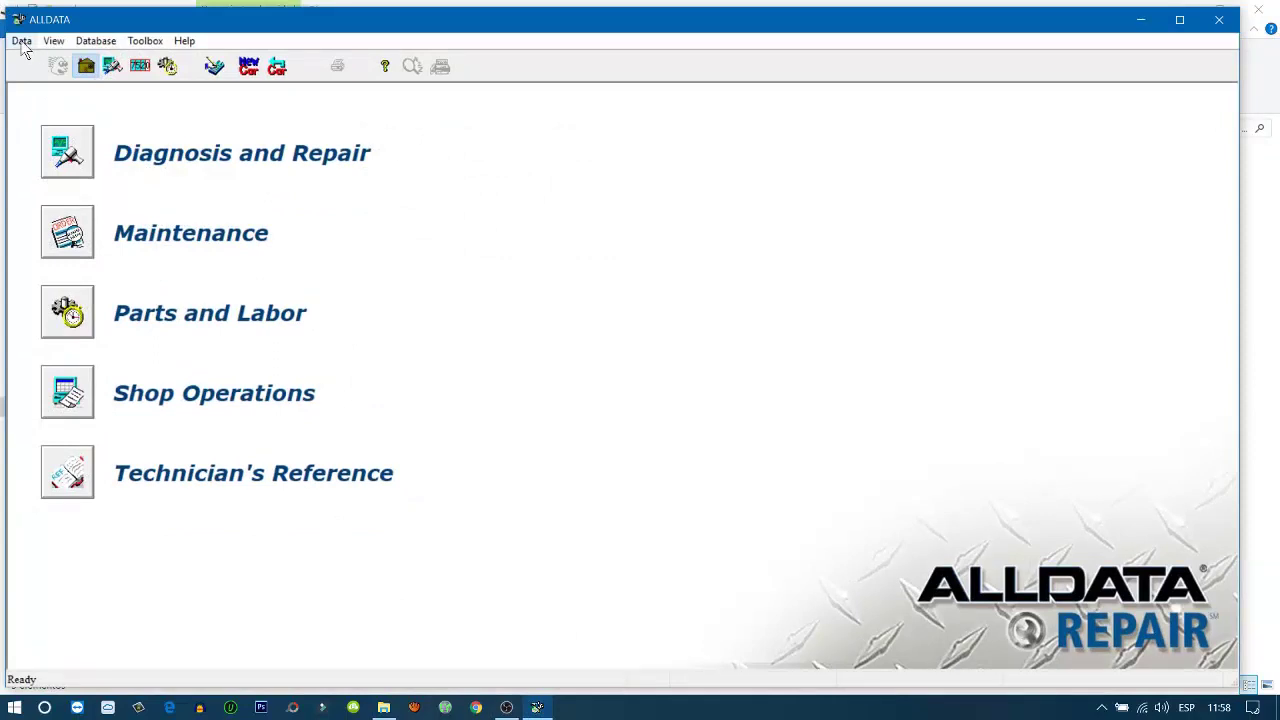
click(23, 45)
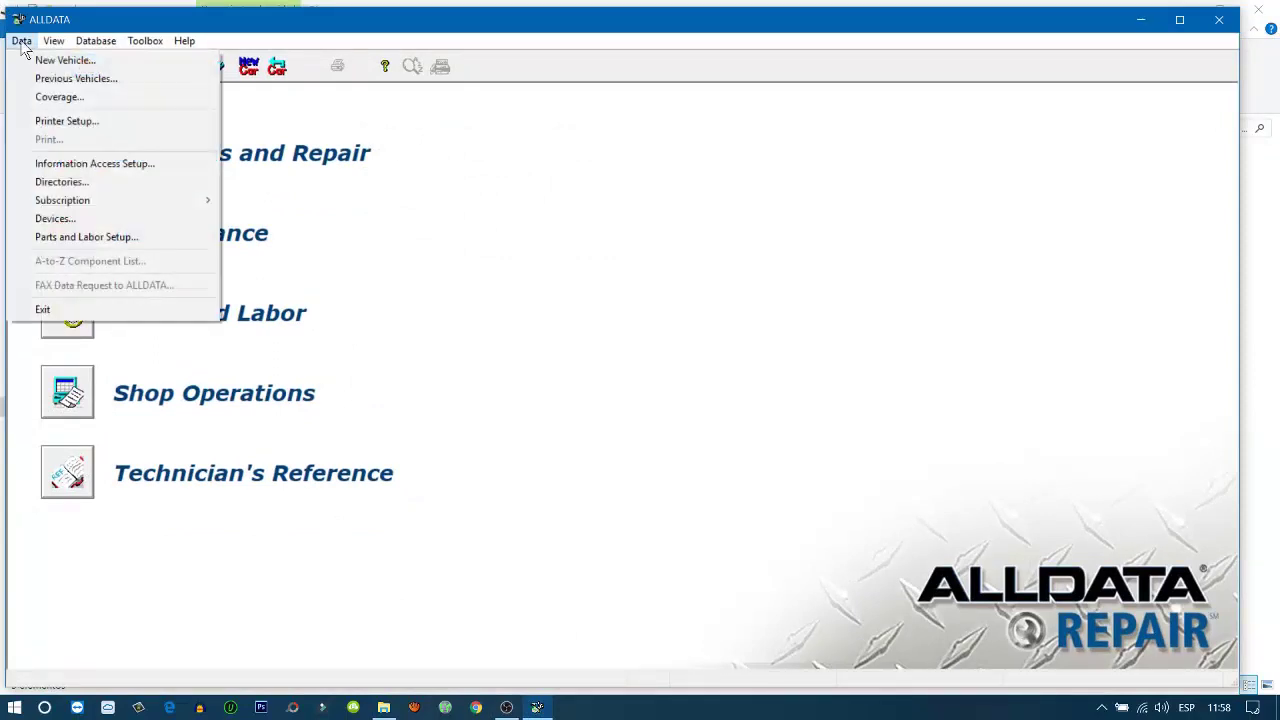
click(50, 220)
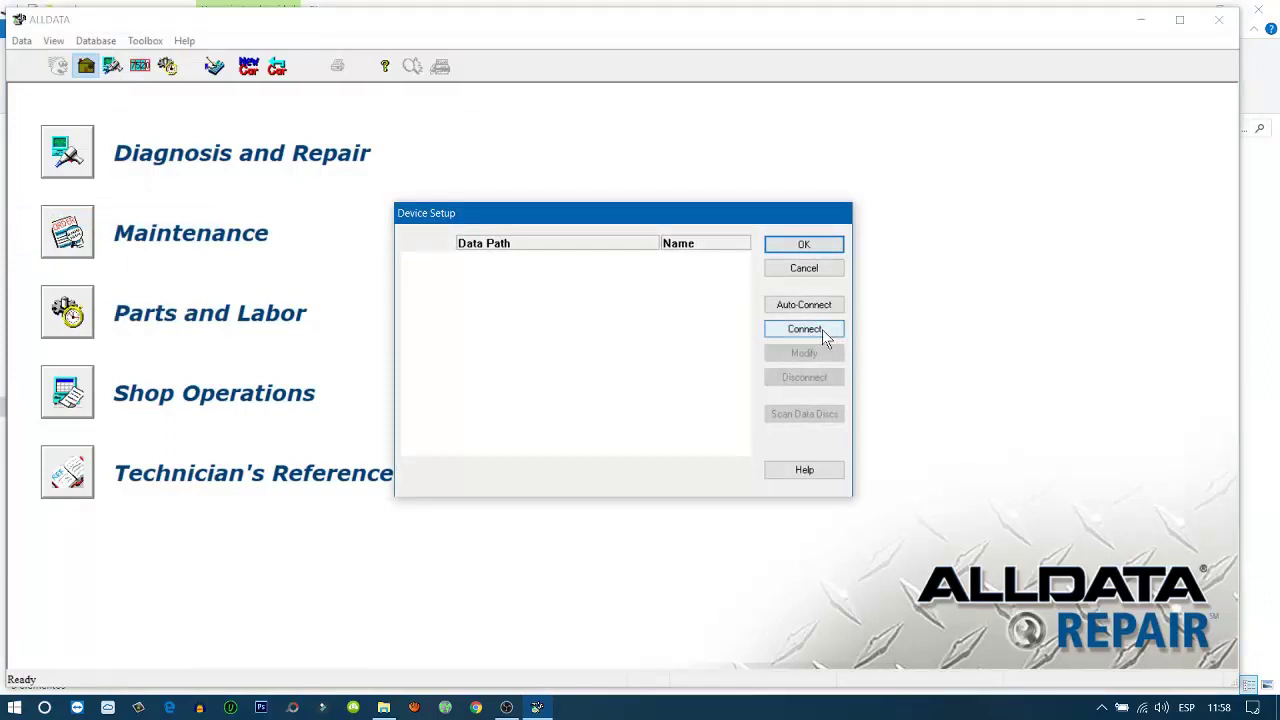
click(787, 331)
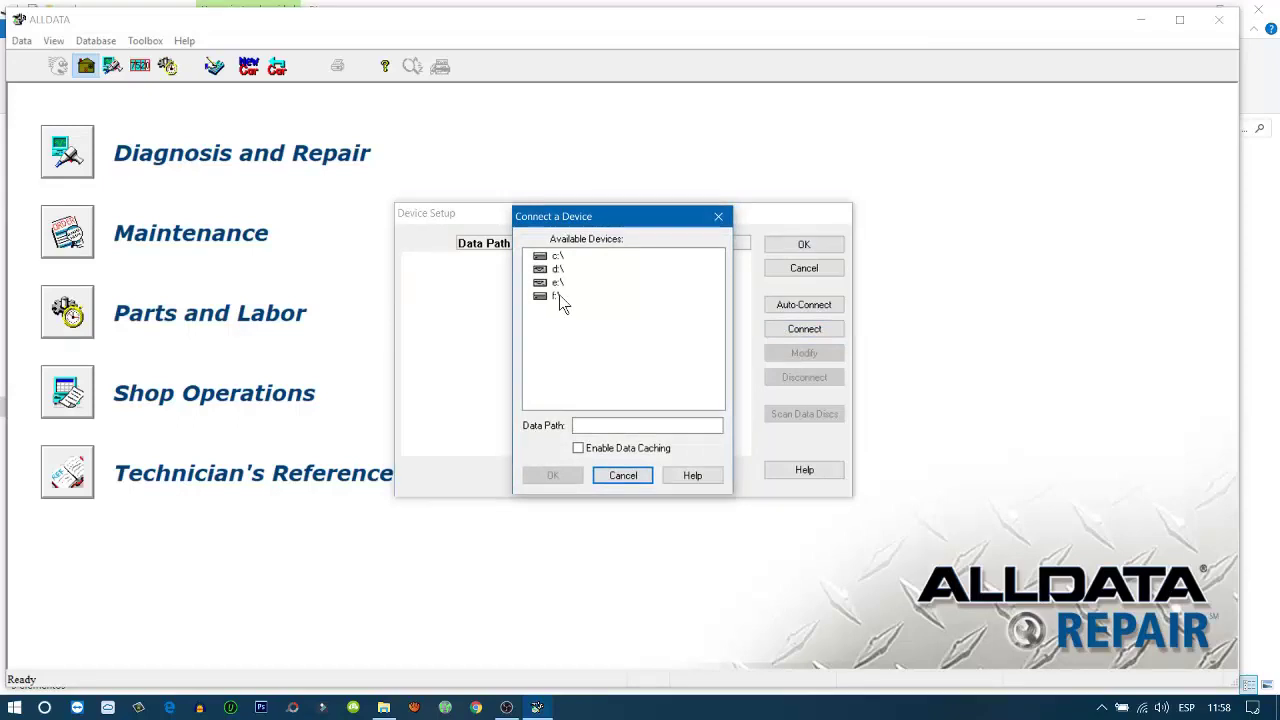
click(558, 296)
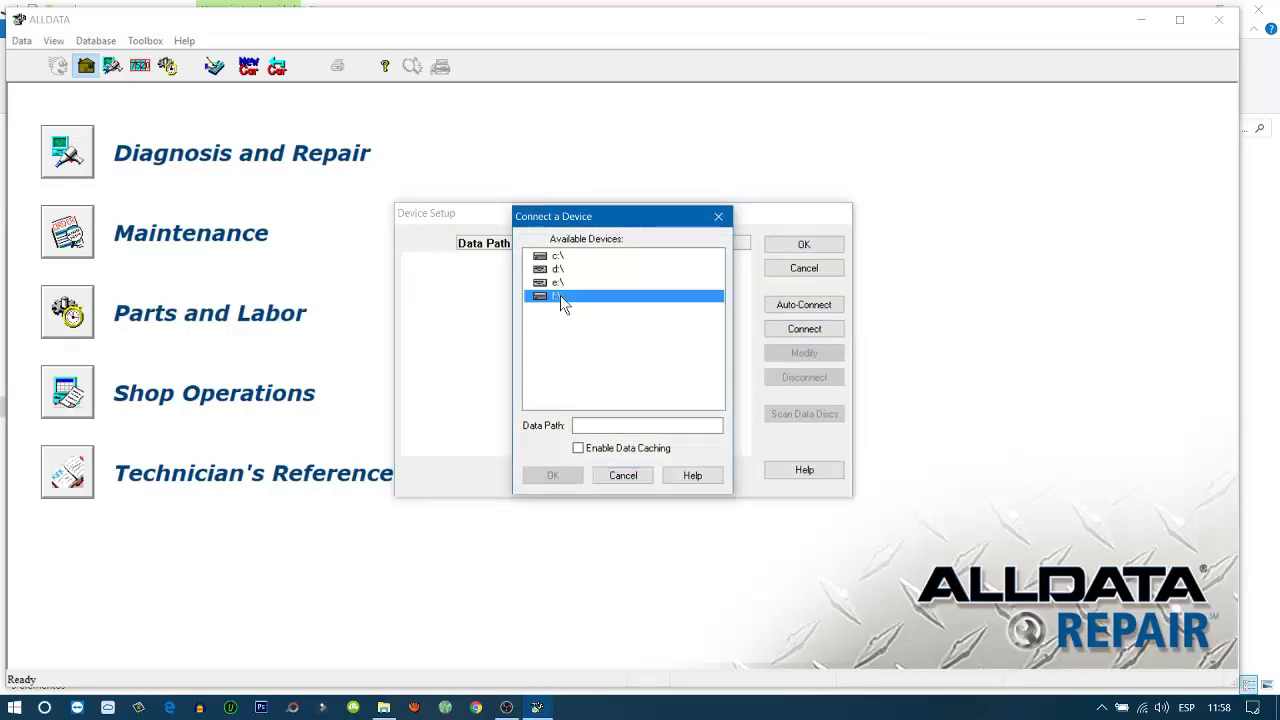
Paste the copied DM01 path as the Data Path, enable data caching, and confirm the connection
right_click(589, 426)
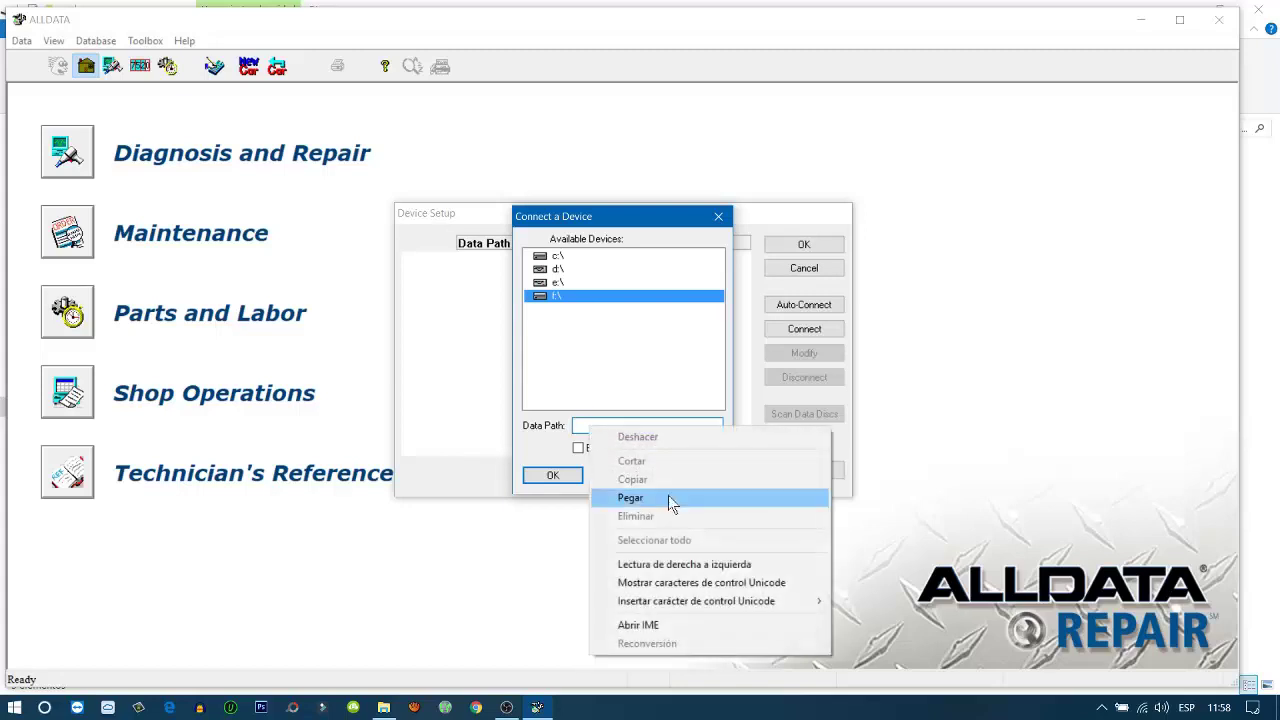
click(630, 498)
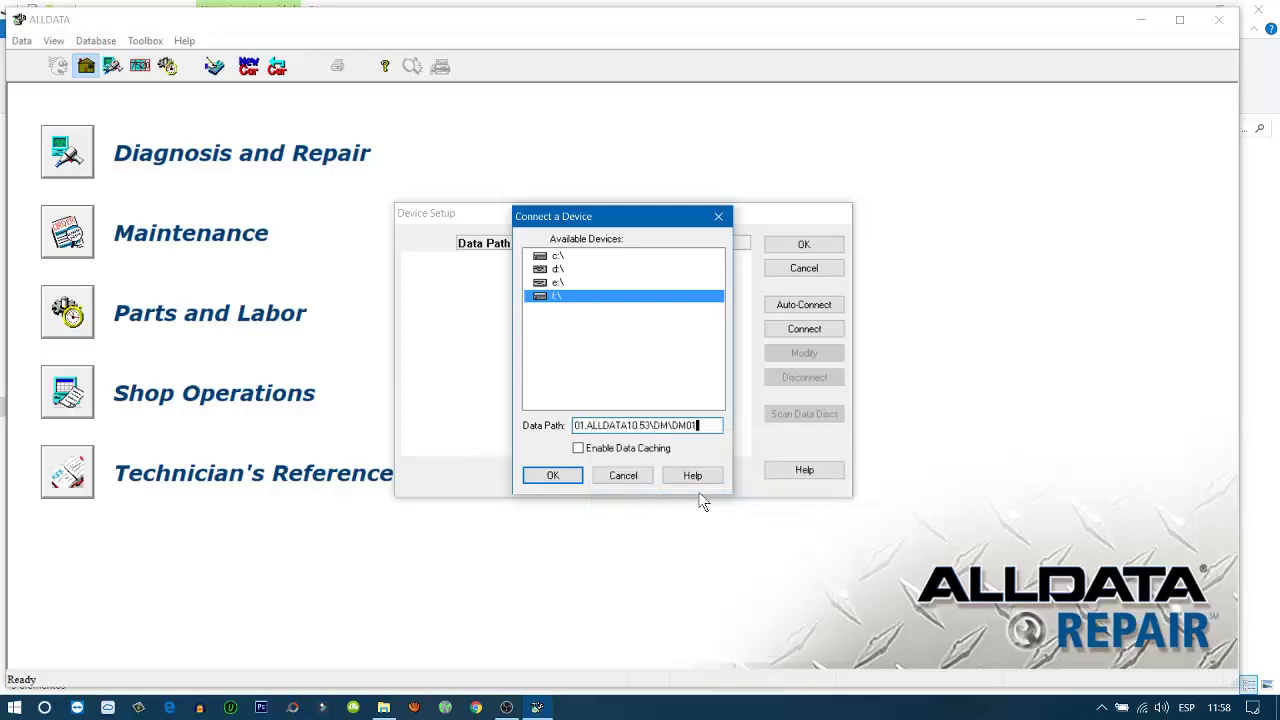
click(578, 449)
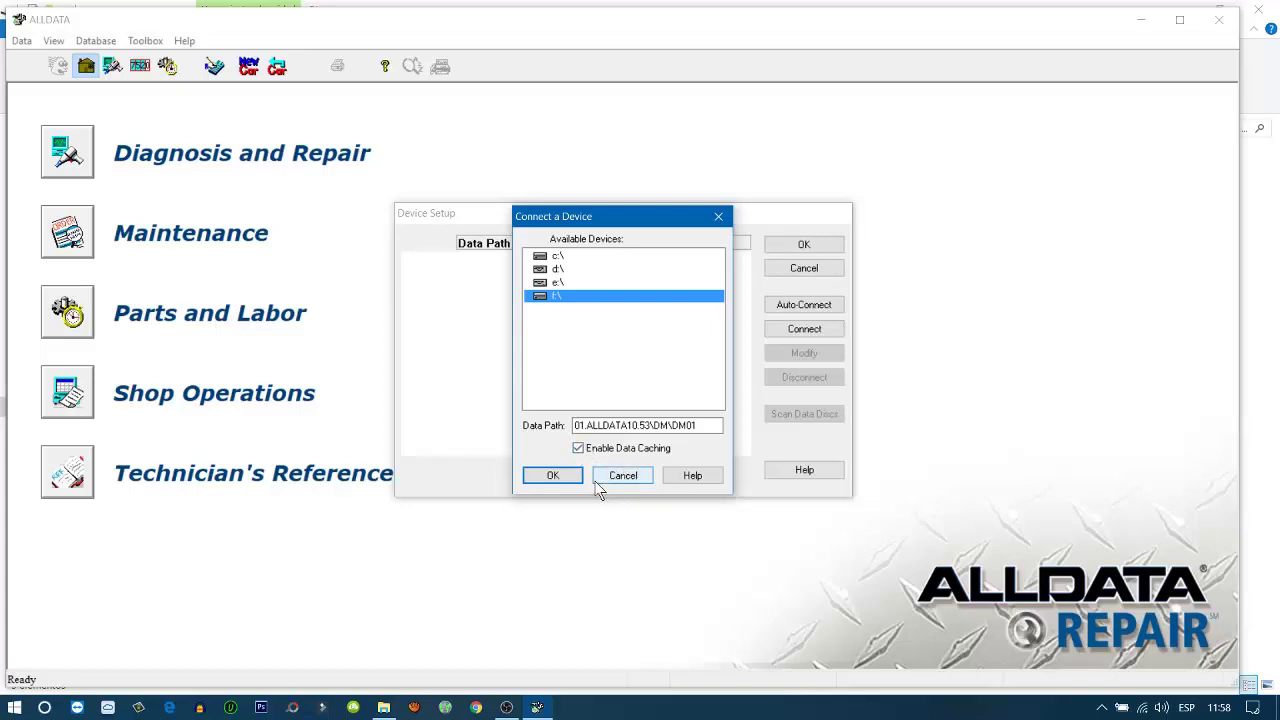
click(553, 476)
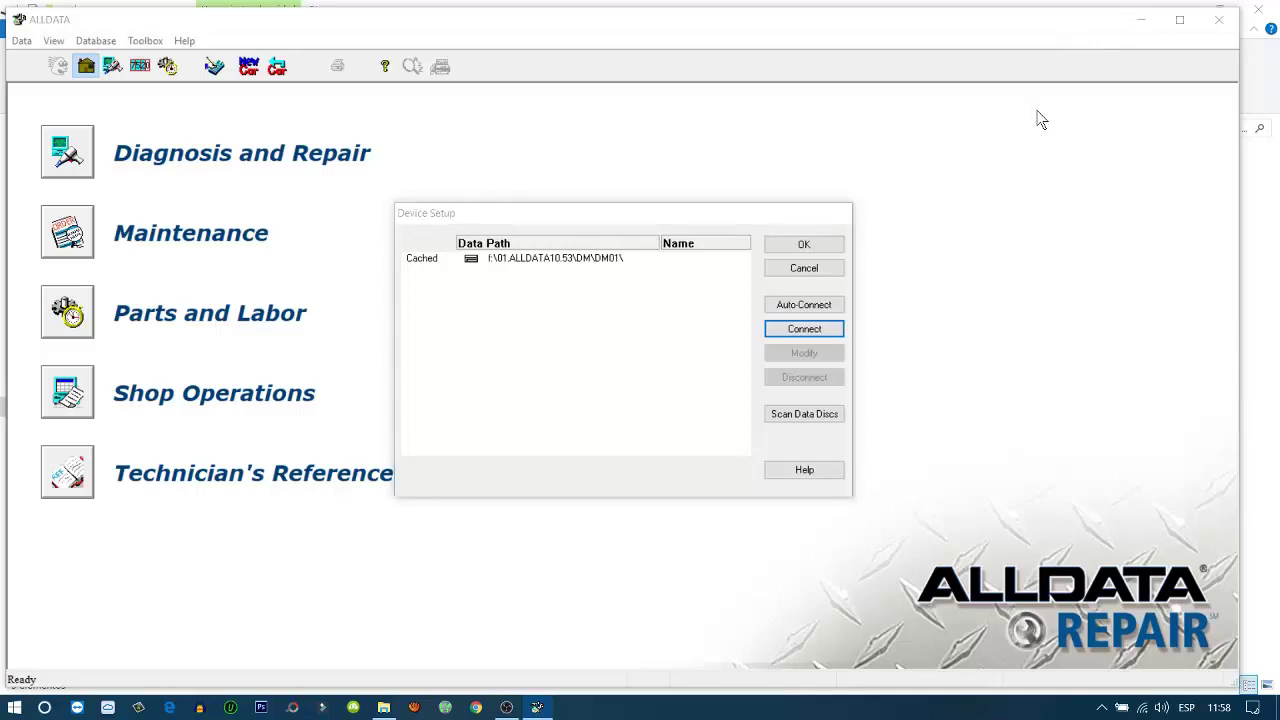
Close Device Setup with OK and browse Explorer to F:\01.ALLDATA10.53\DM\DM02
click(819, 254)
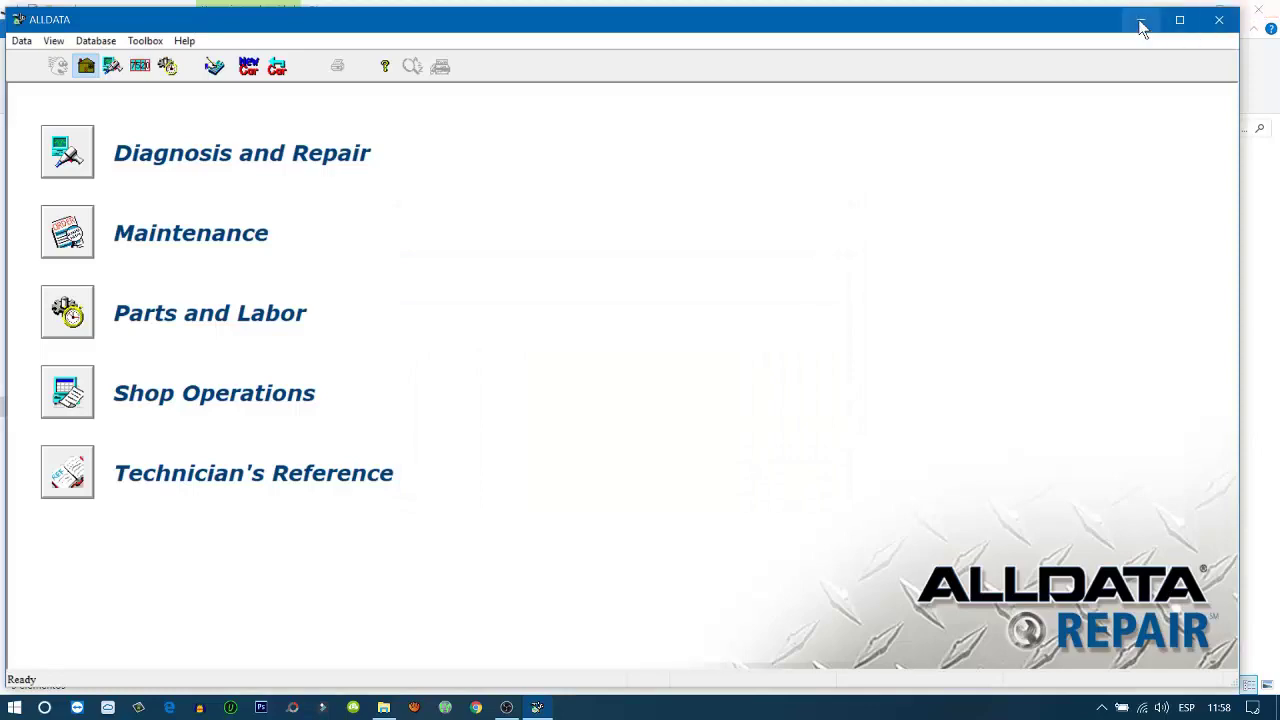
drag(1097, 22, 866, 251)
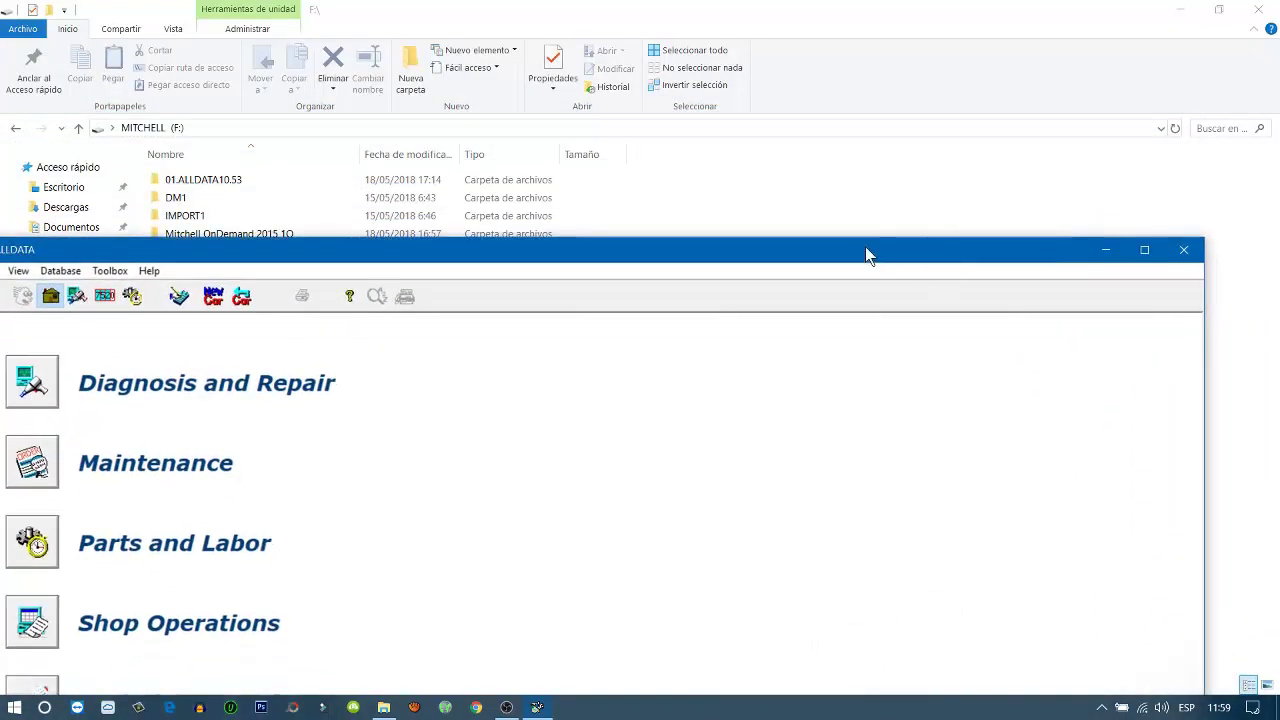
double_click(173, 199)
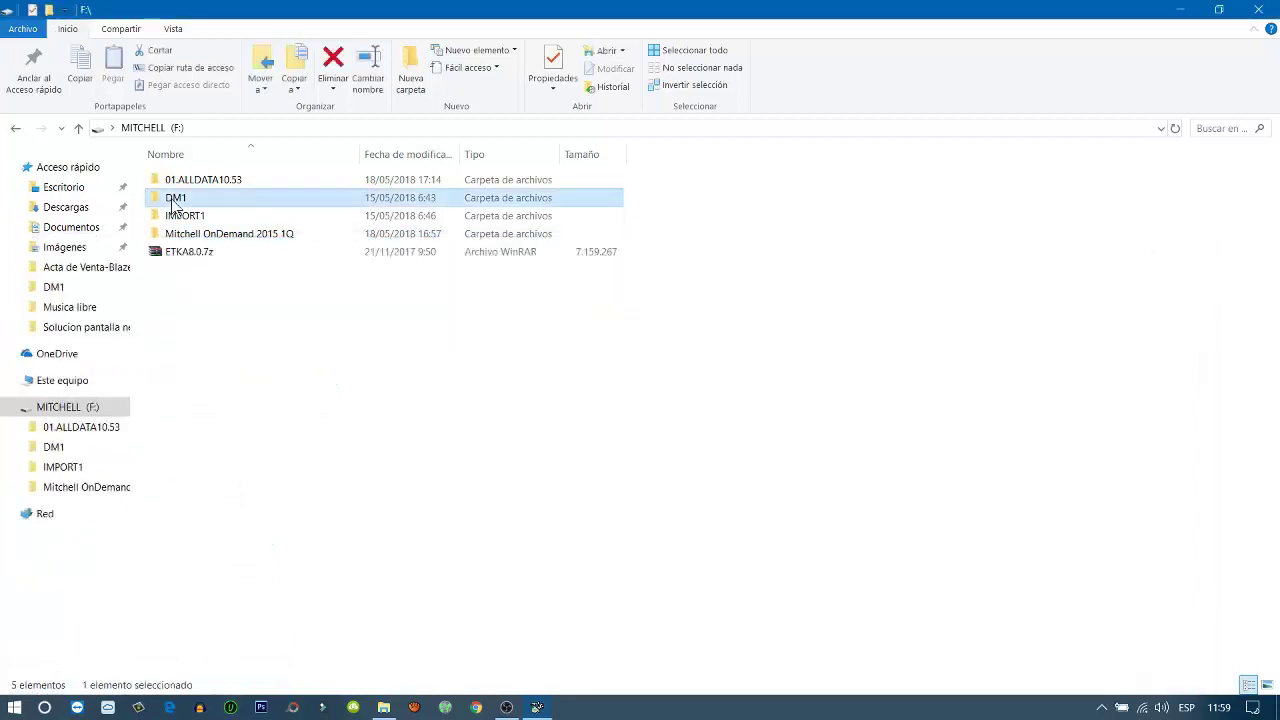
click(17, 130)
click(221, 186)
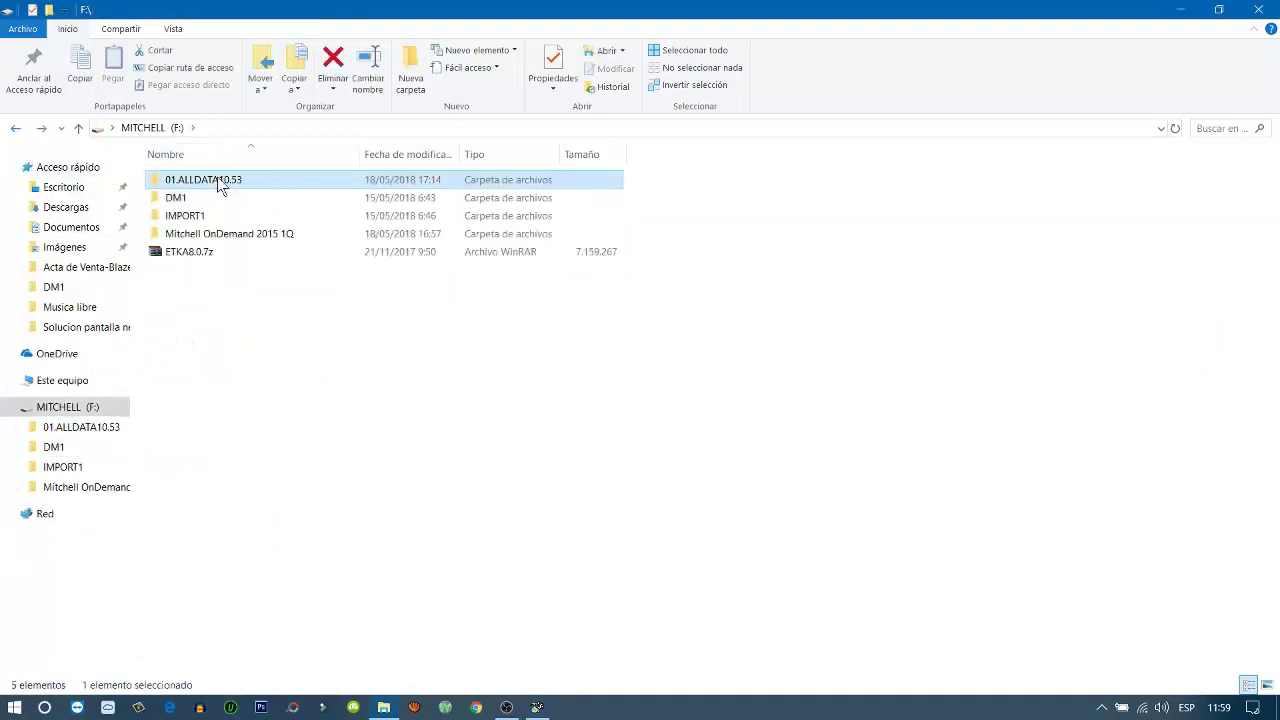
double_click(221, 182)
double_click(206, 202)
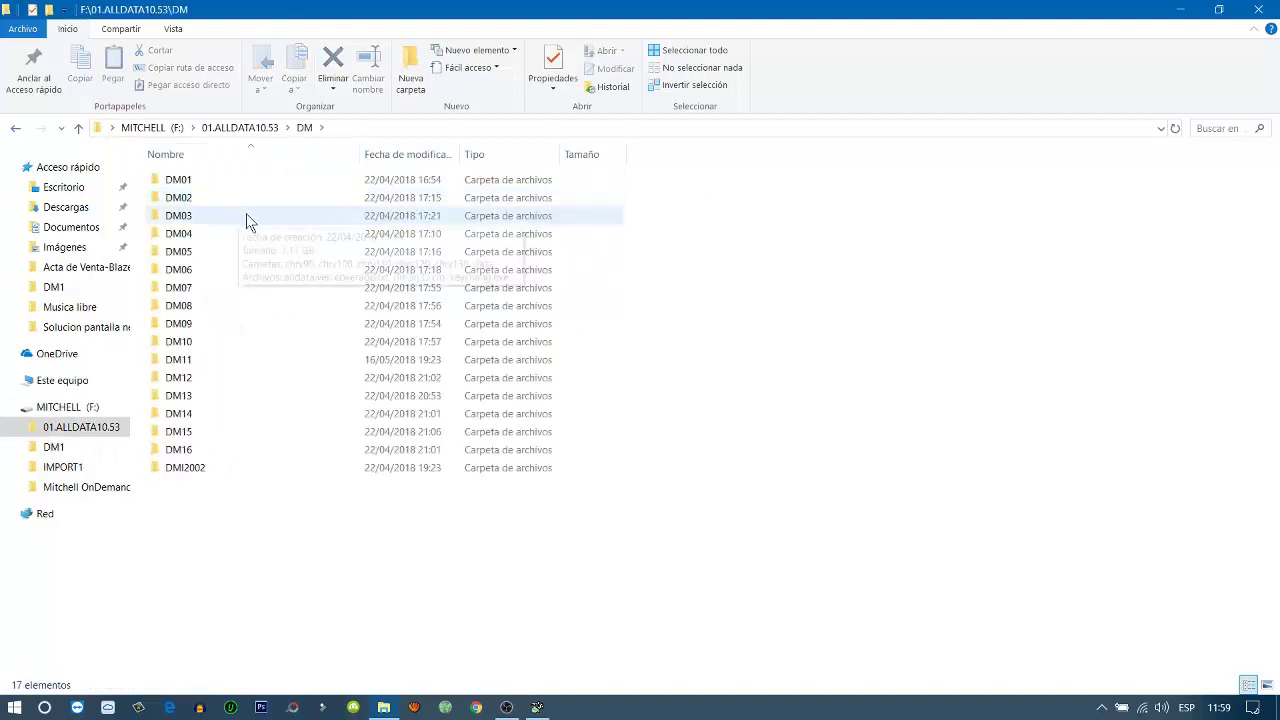
double_click(210, 205)
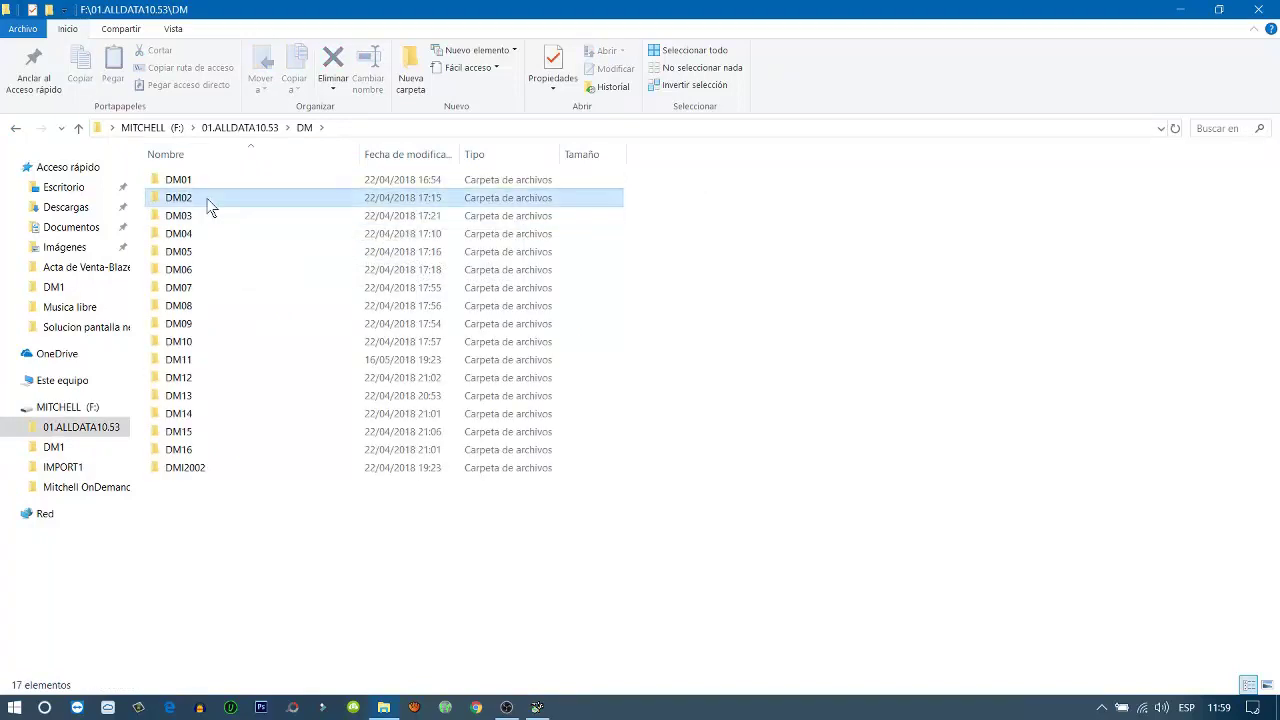
Copy the DM02 address-bar path without 'F:\', then minimize Explorer
click(447, 197)
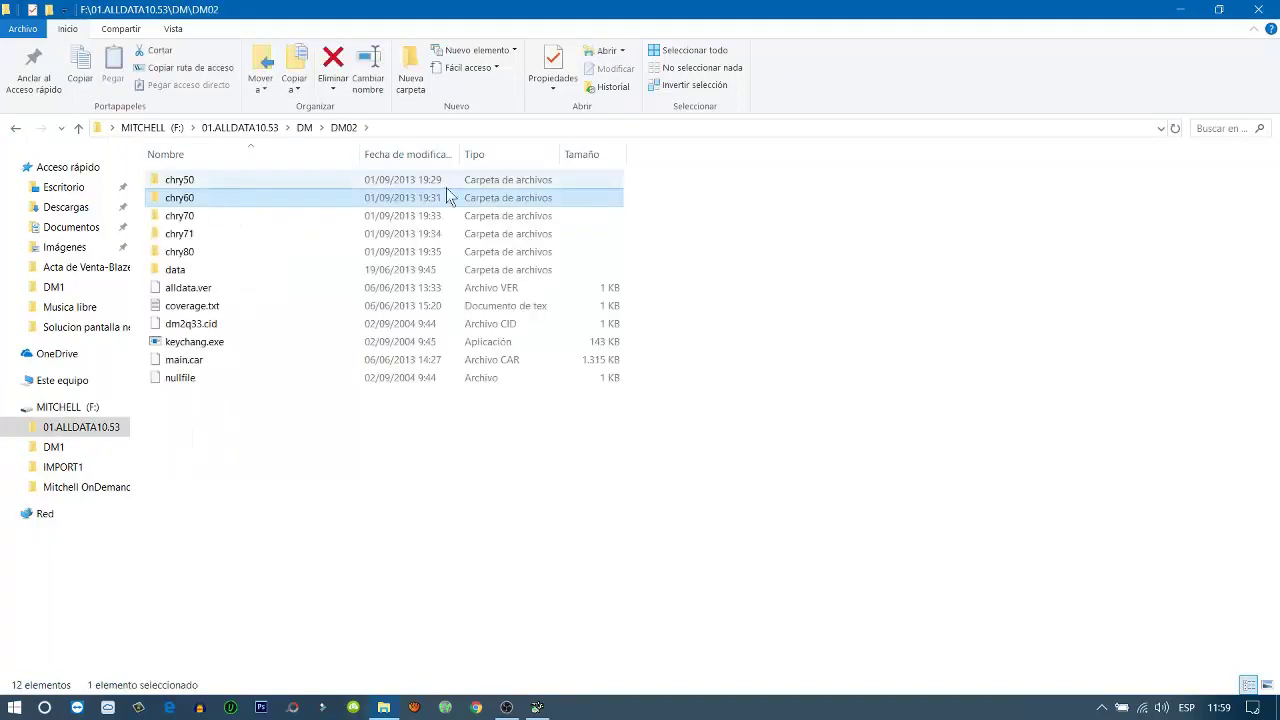
click(397, 127)
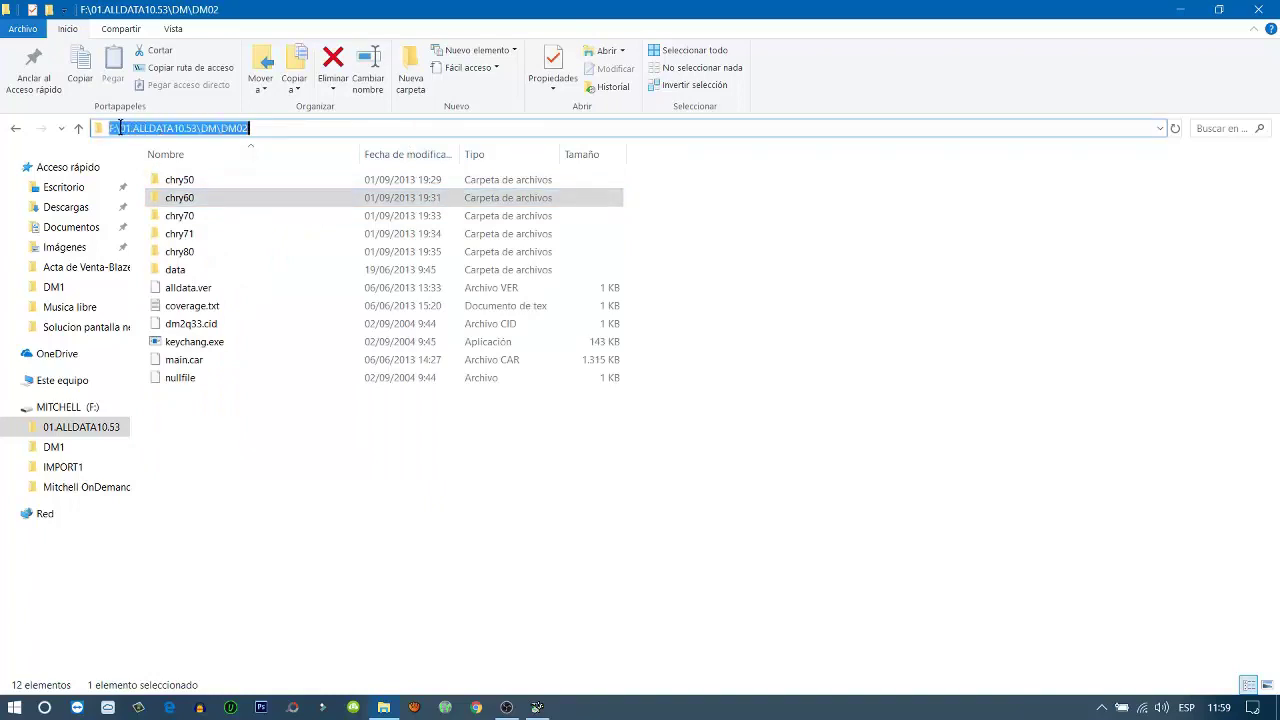
drag(118, 128, 275, 136)
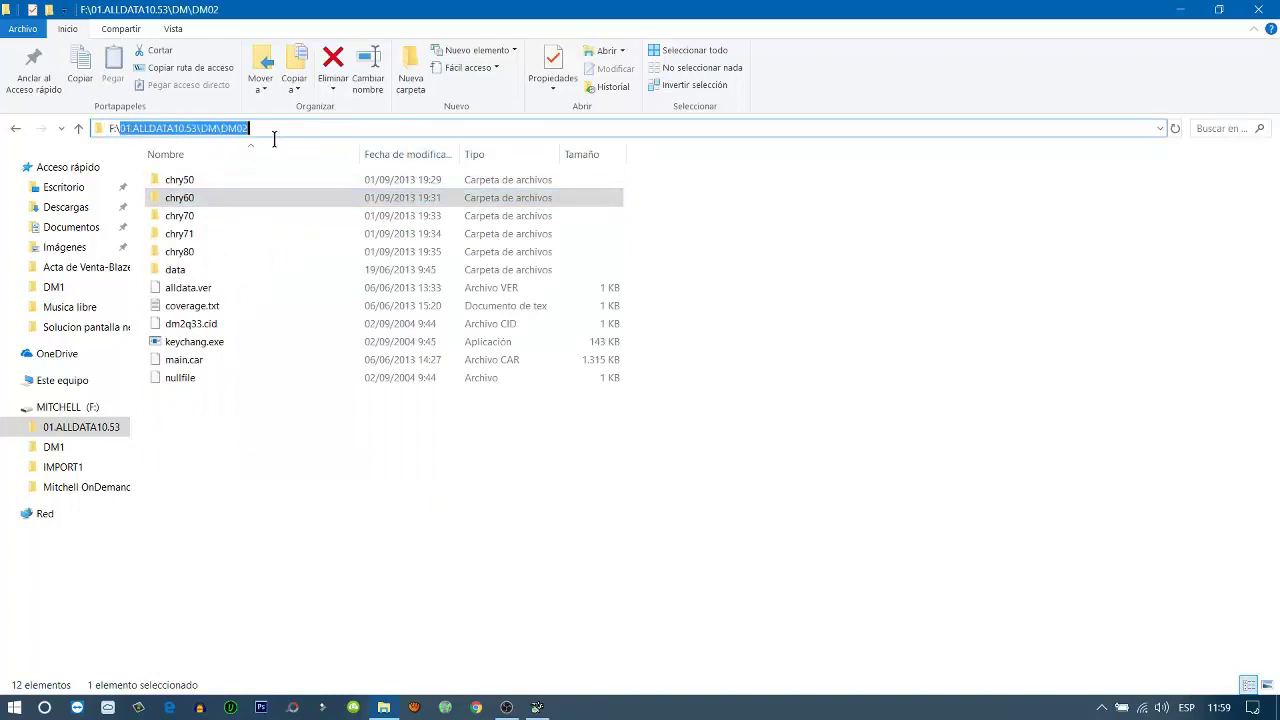
right_click(212, 129)
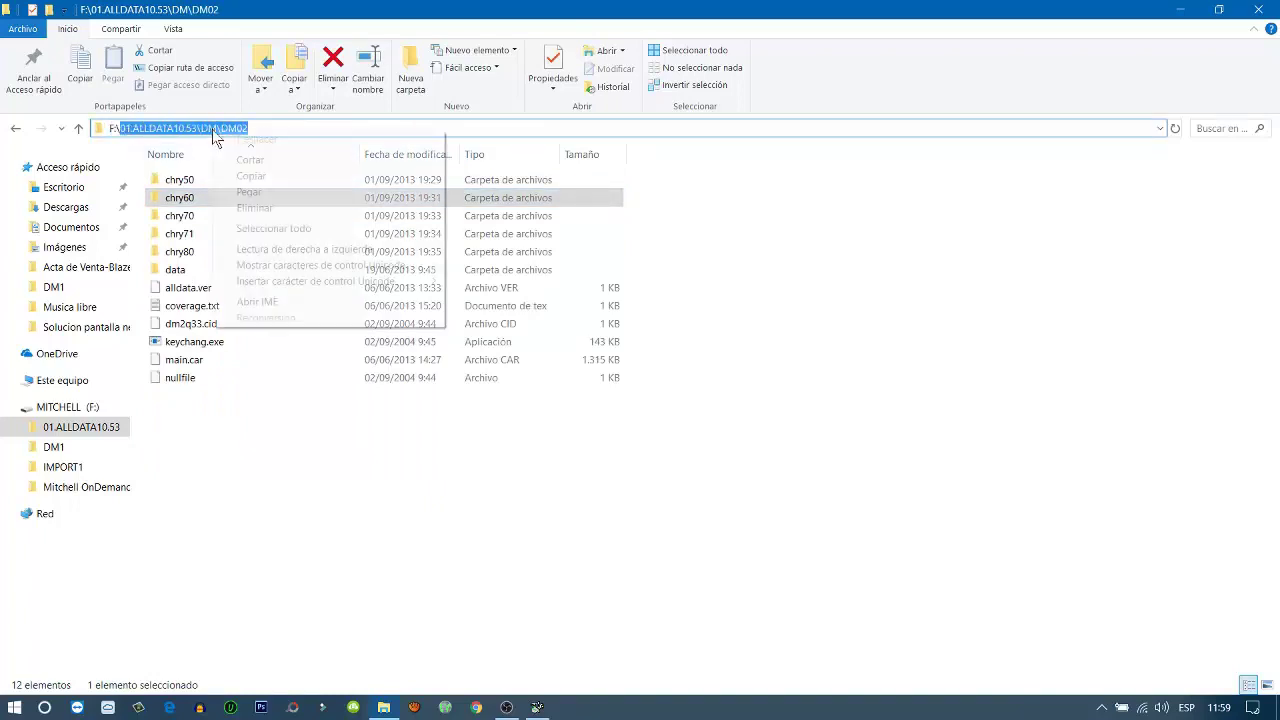
click(270, 177)
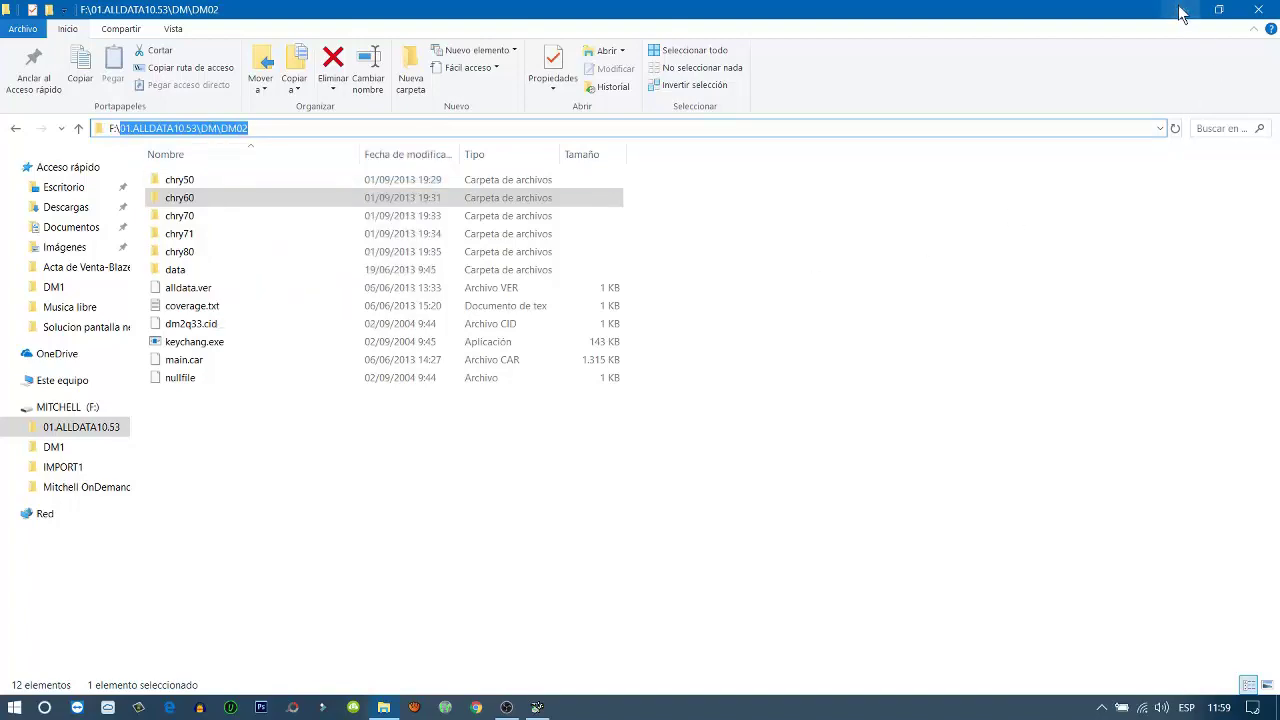
click(1180, 10)
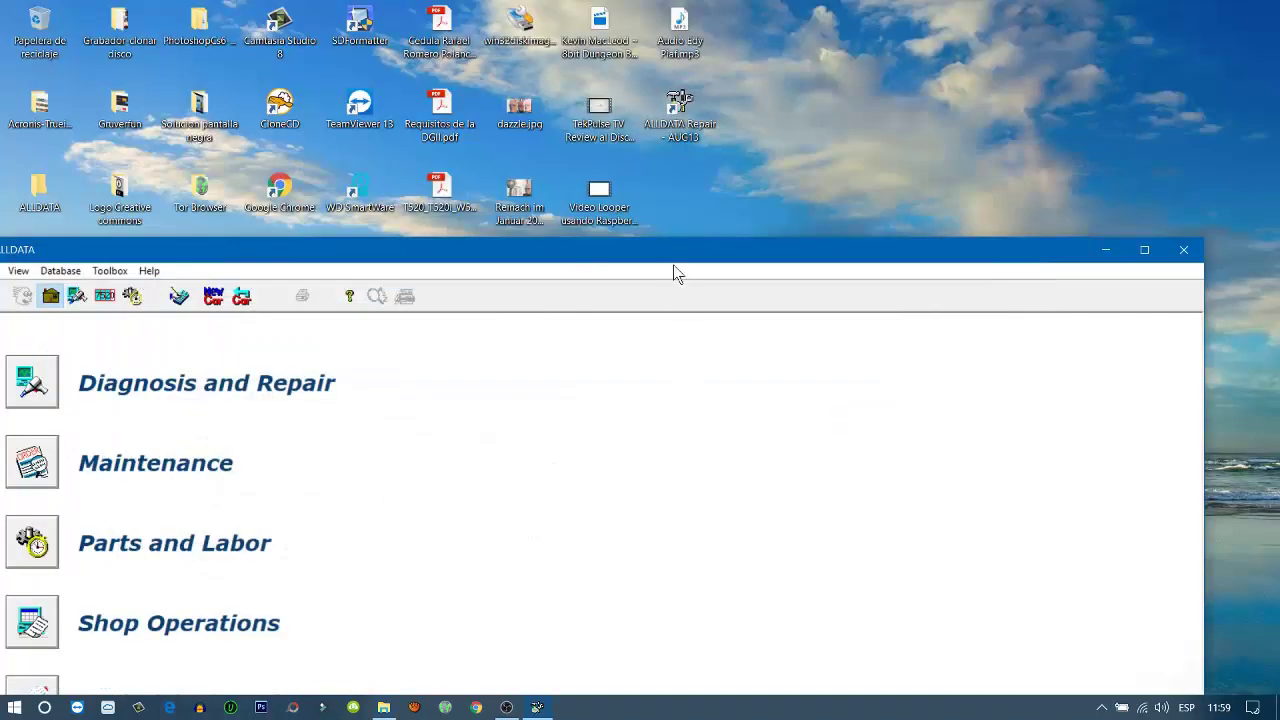
Start another device connection on drive f:\ from Data > Devices
drag(673, 266, 717, 33)
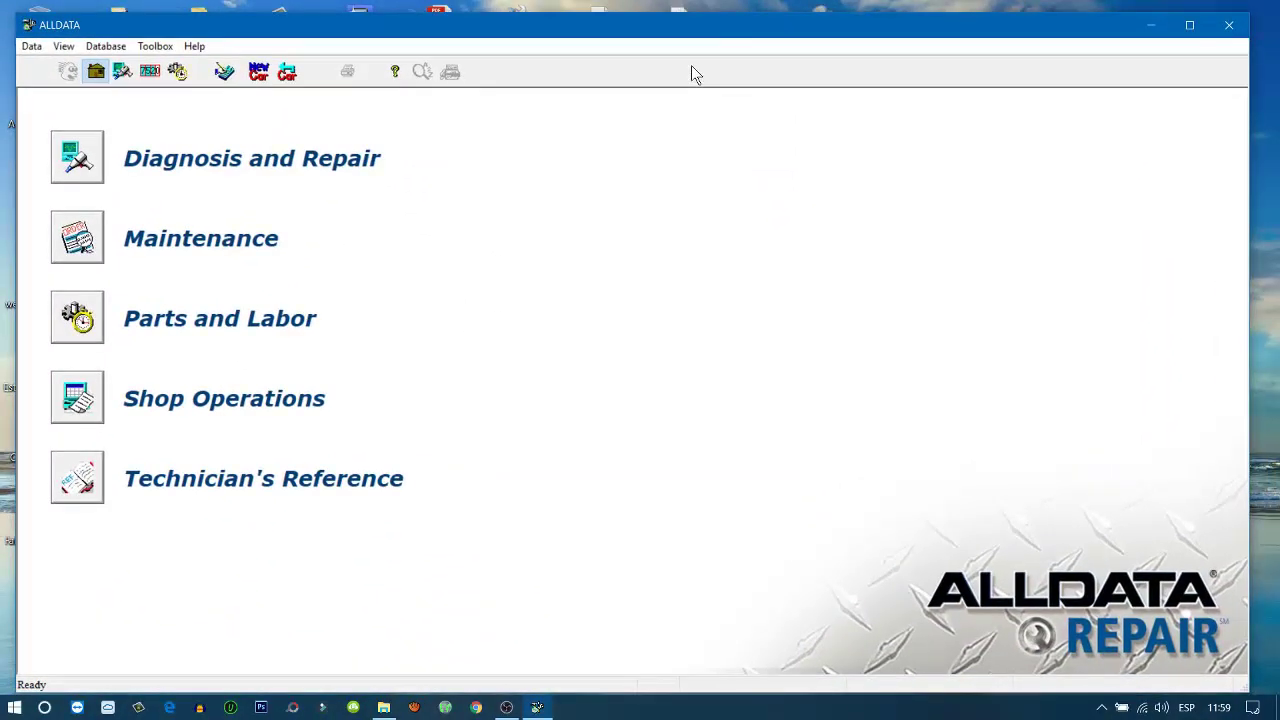
click(32, 48)
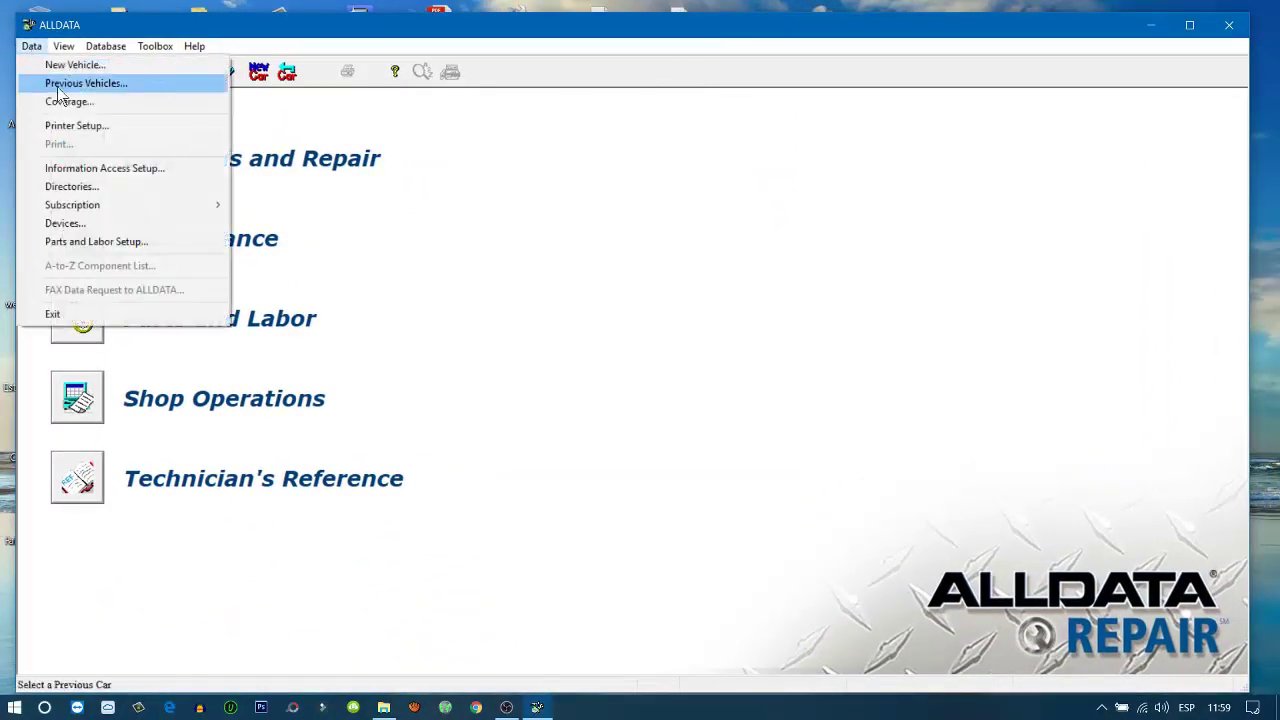
click(57, 224)
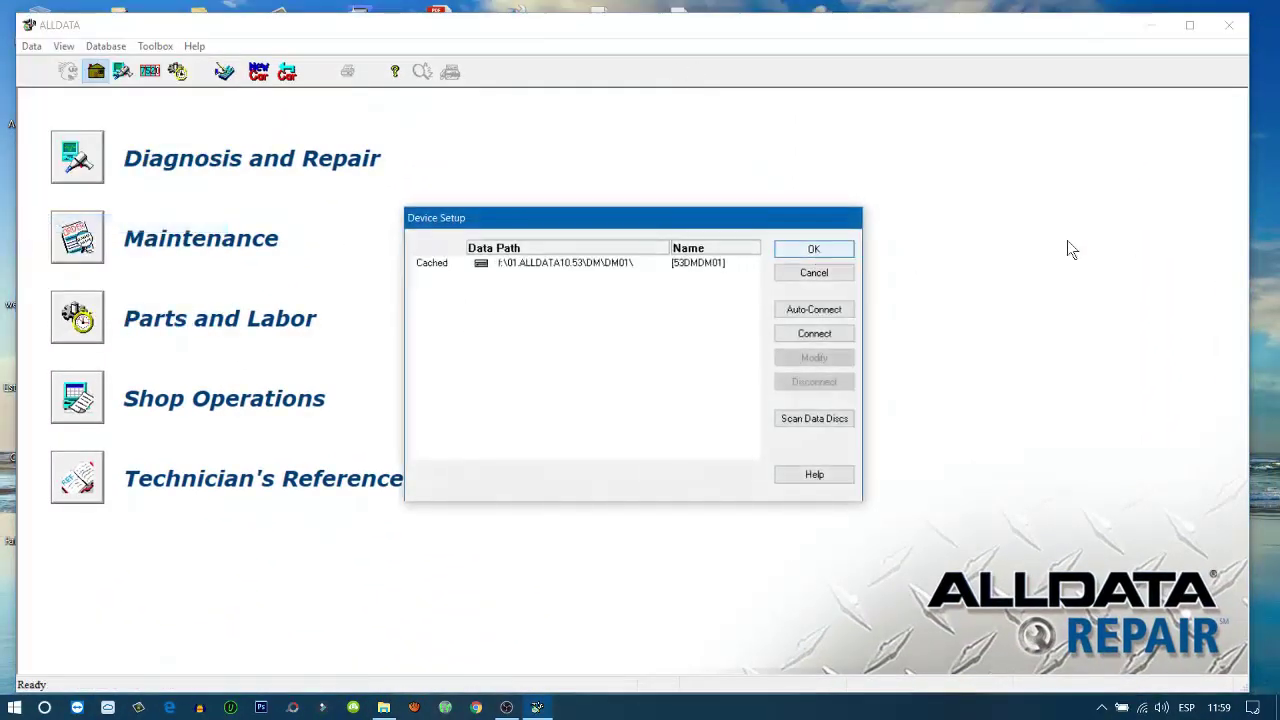
click(820, 334)
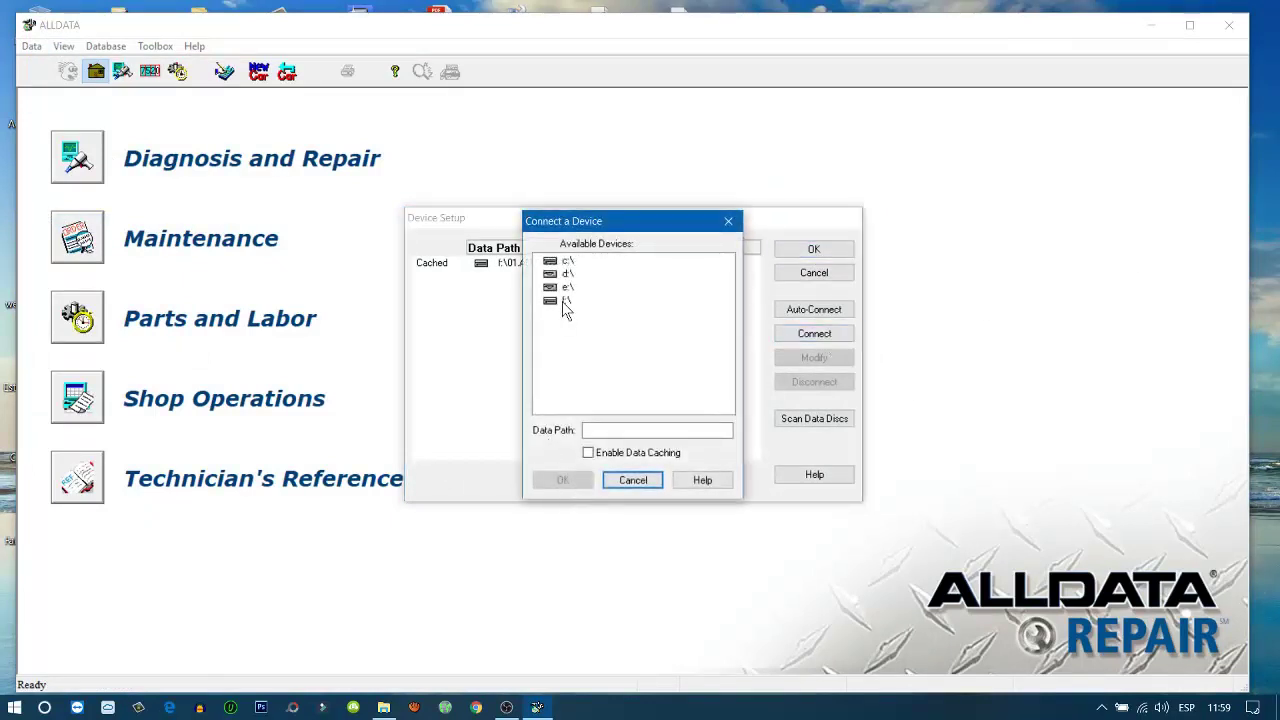
click(565, 301)
Paste the DM02 path as Data Path with caching enabled, accept Device Setup, and minimize ALLDATA
click(603, 429)
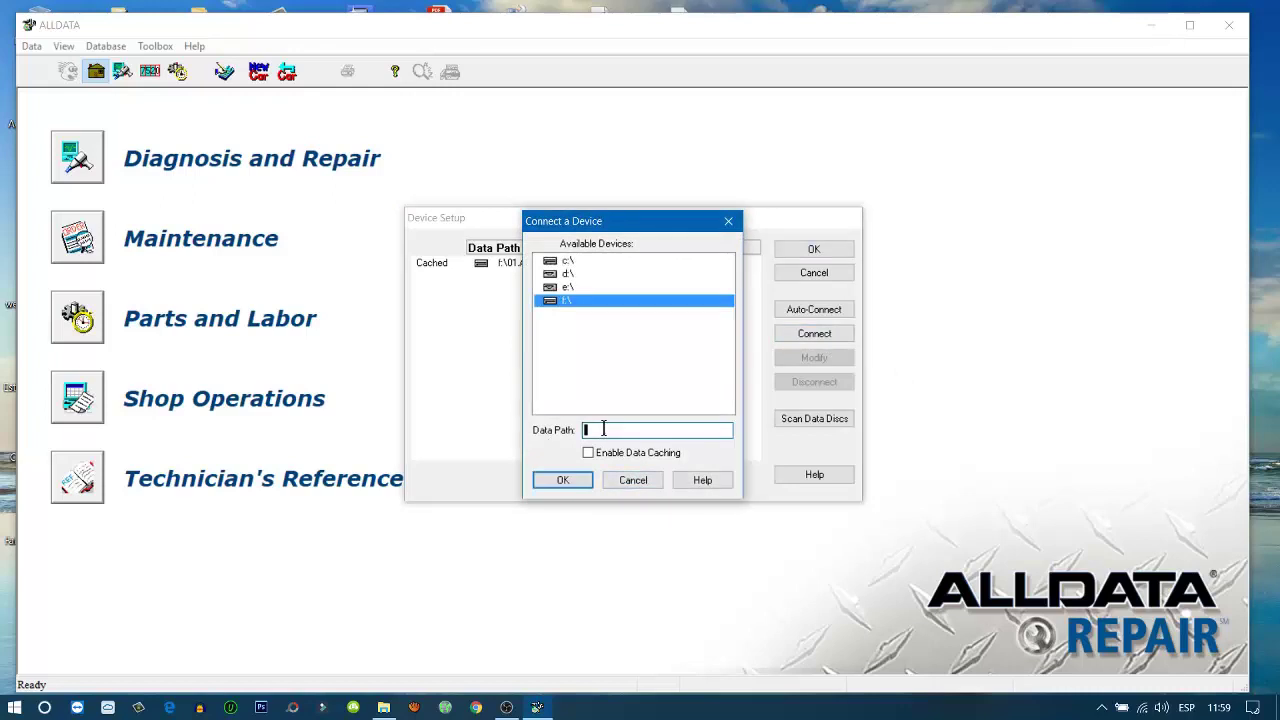
right_click(603, 429)
click(686, 517)
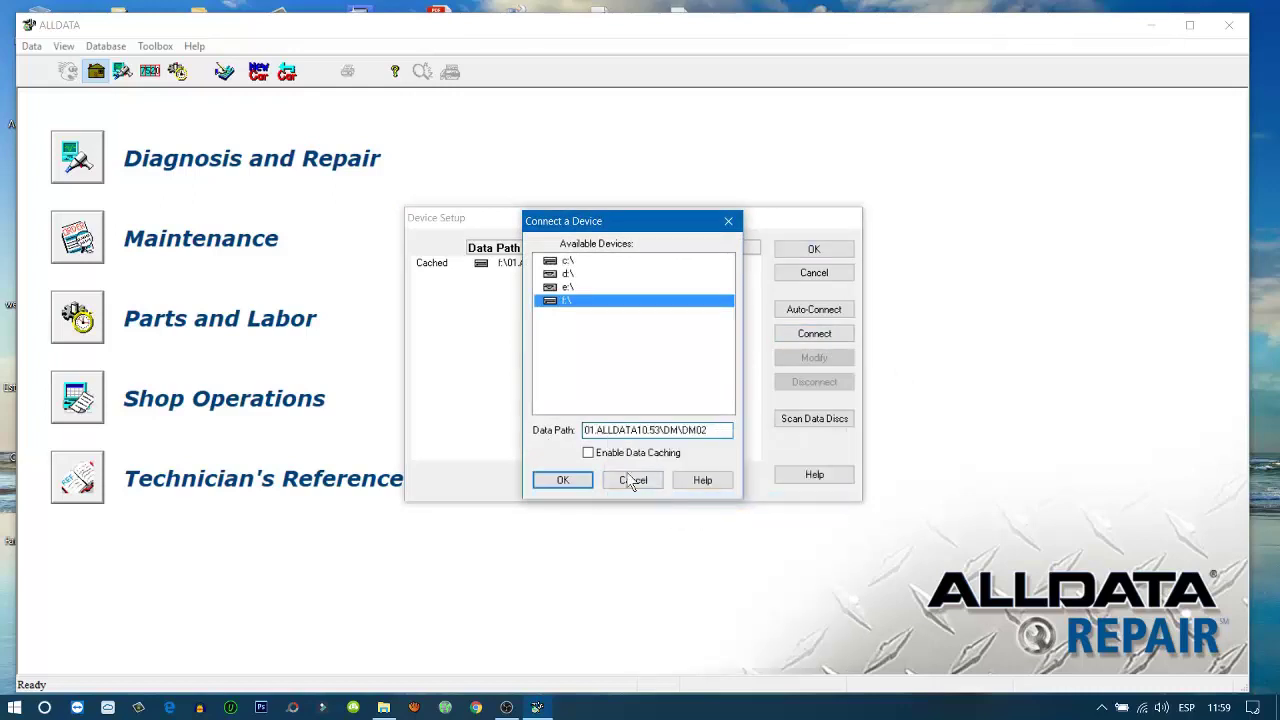
click(589, 454)
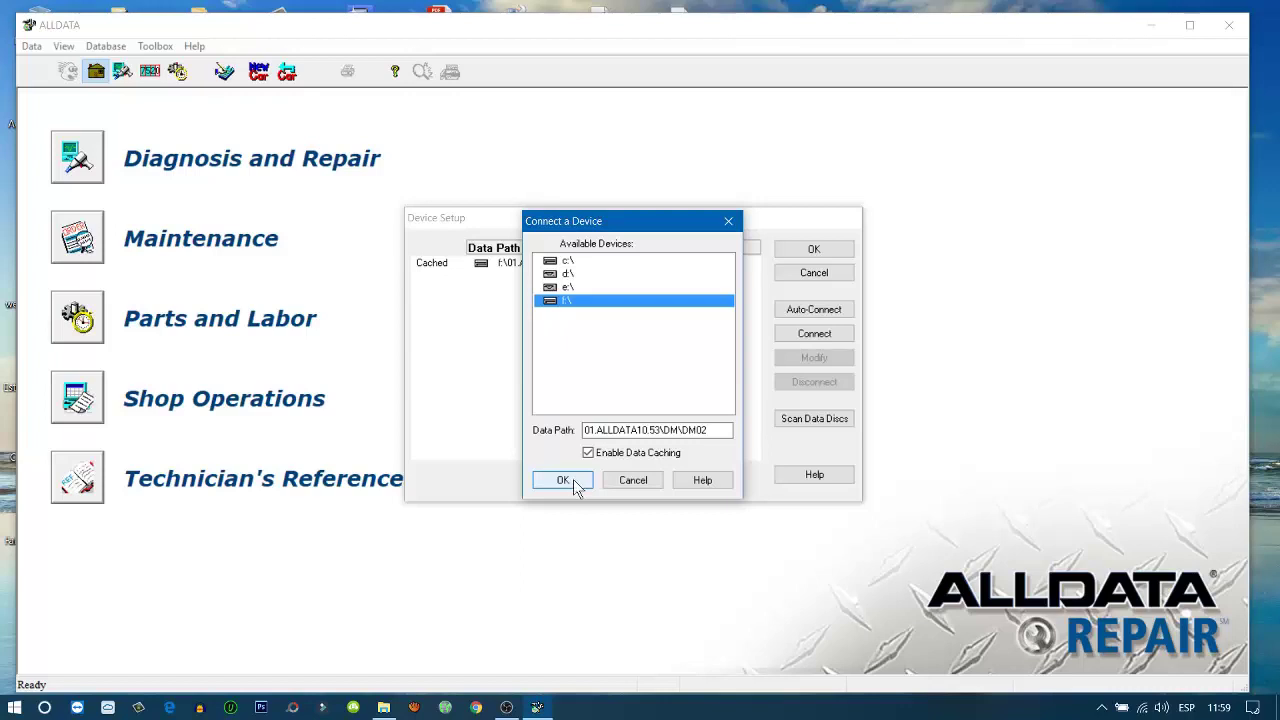
click(570, 482)
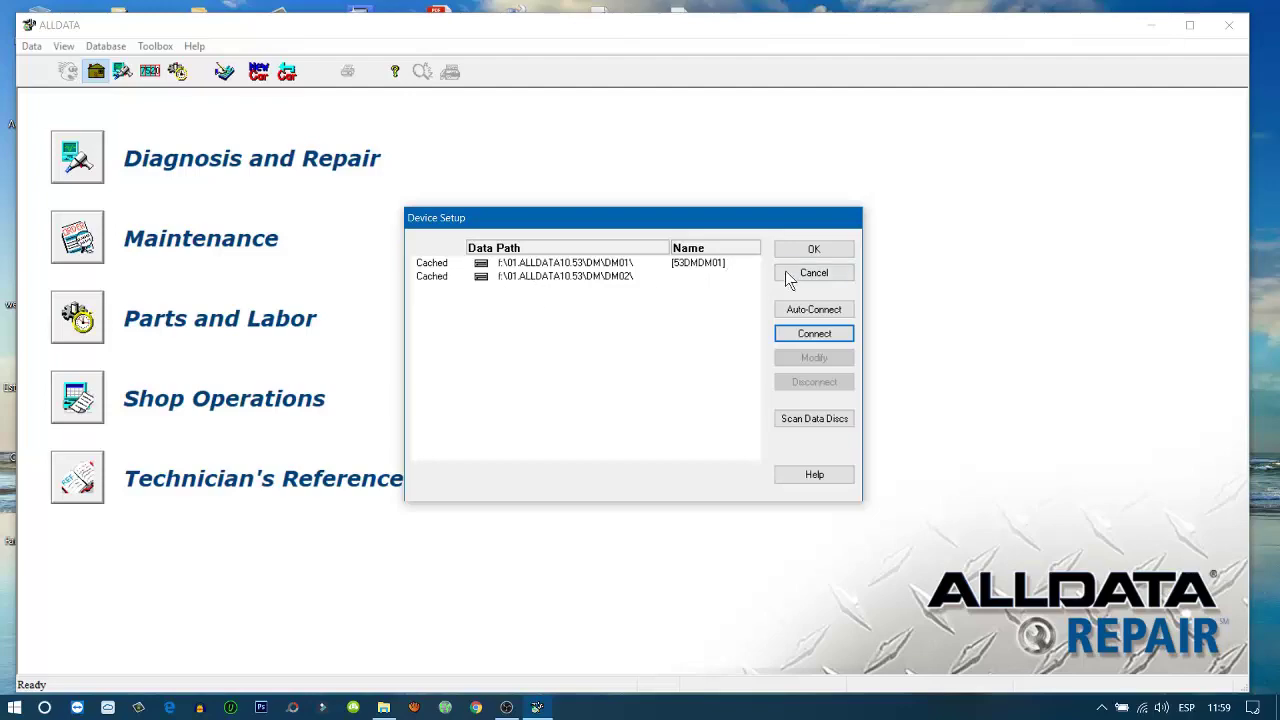
click(811, 251)
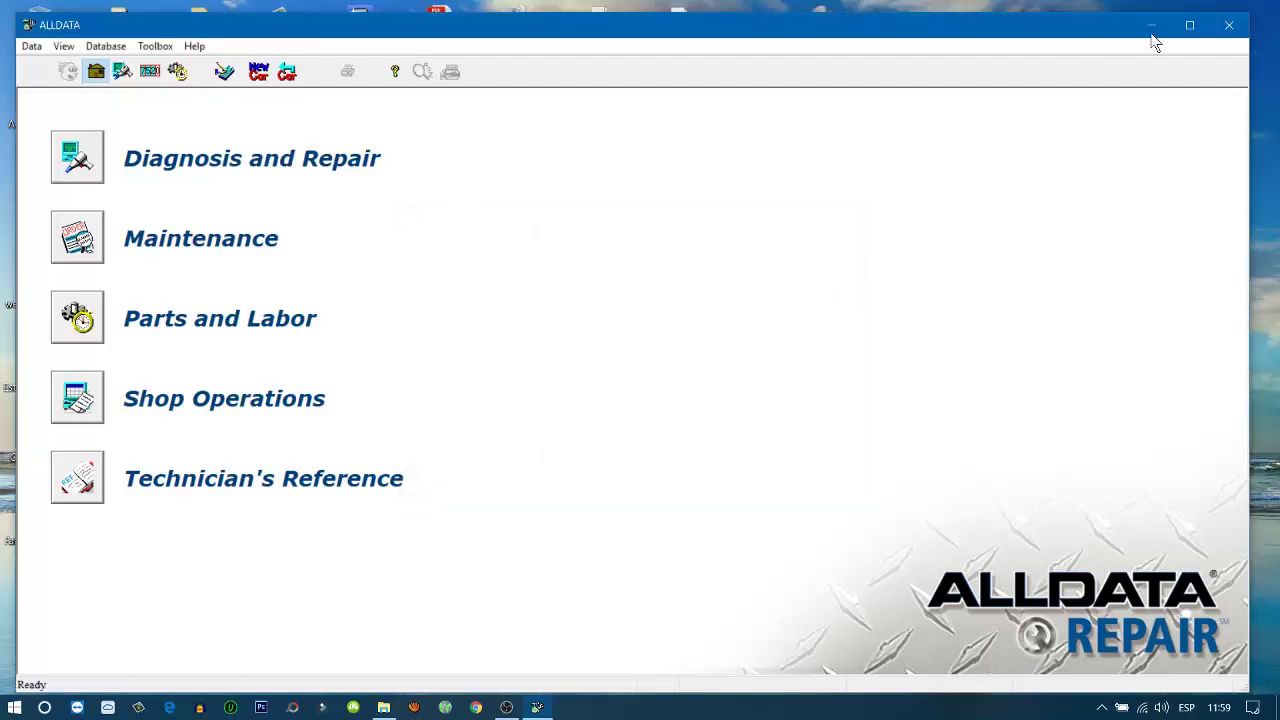
click(1151, 25)
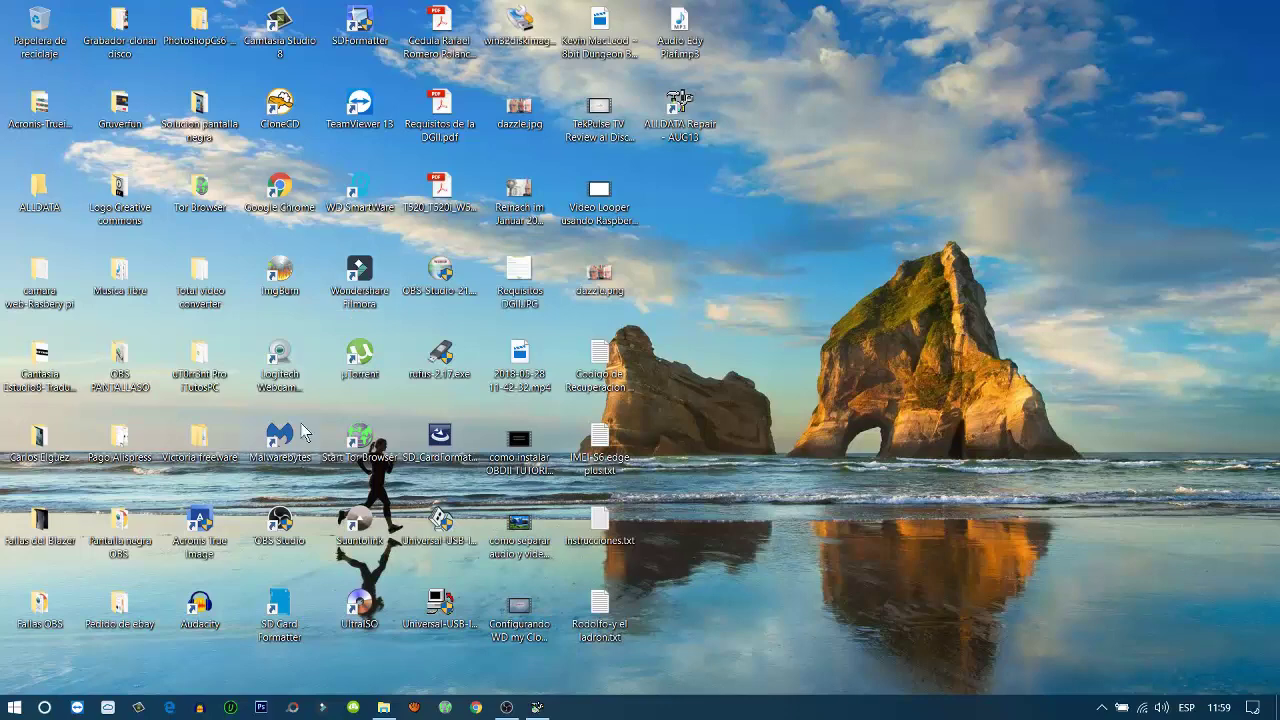
Restore Explorer and look through the 01.ALLDATA10.53\DM folder
click(383, 707)
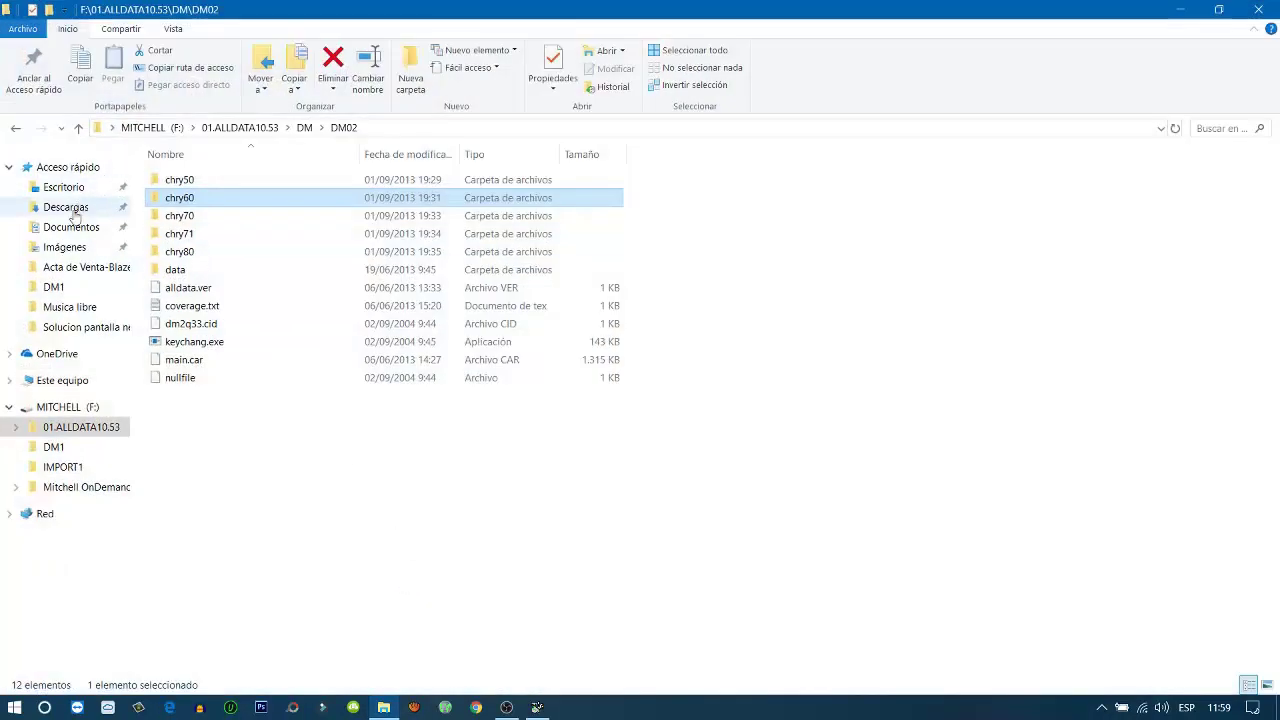
click(90, 430)
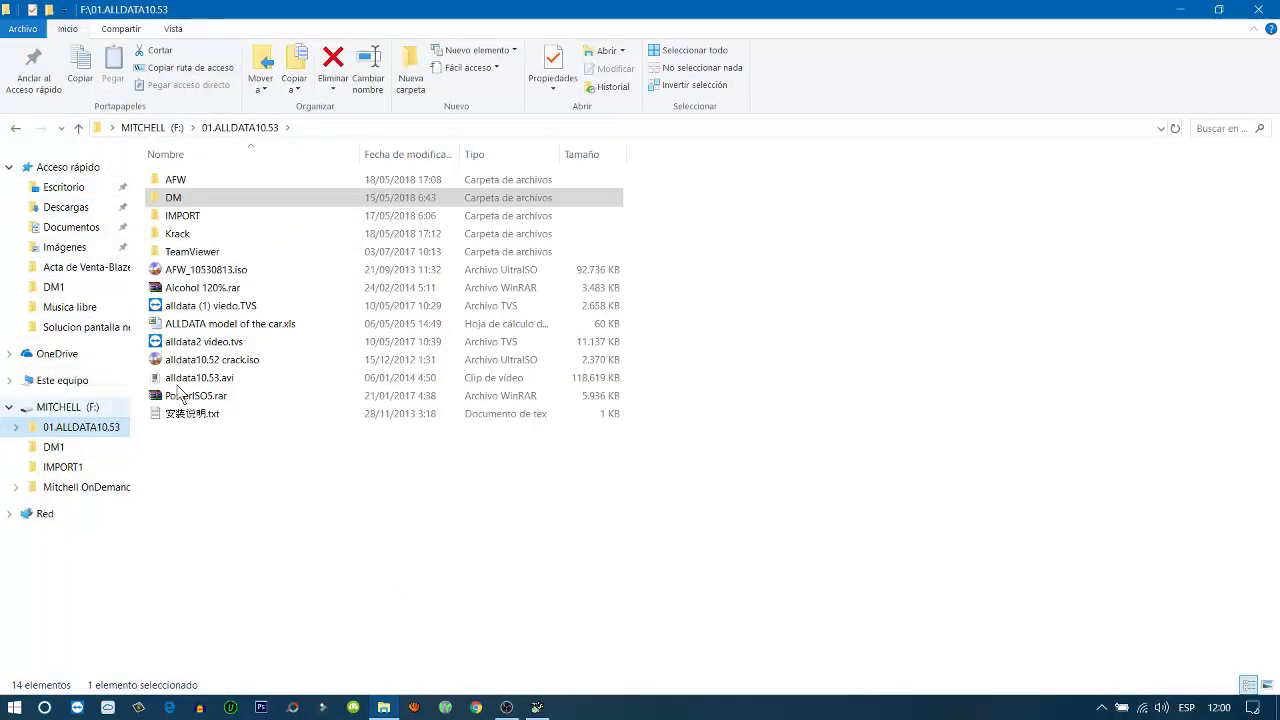
double_click(219, 197)
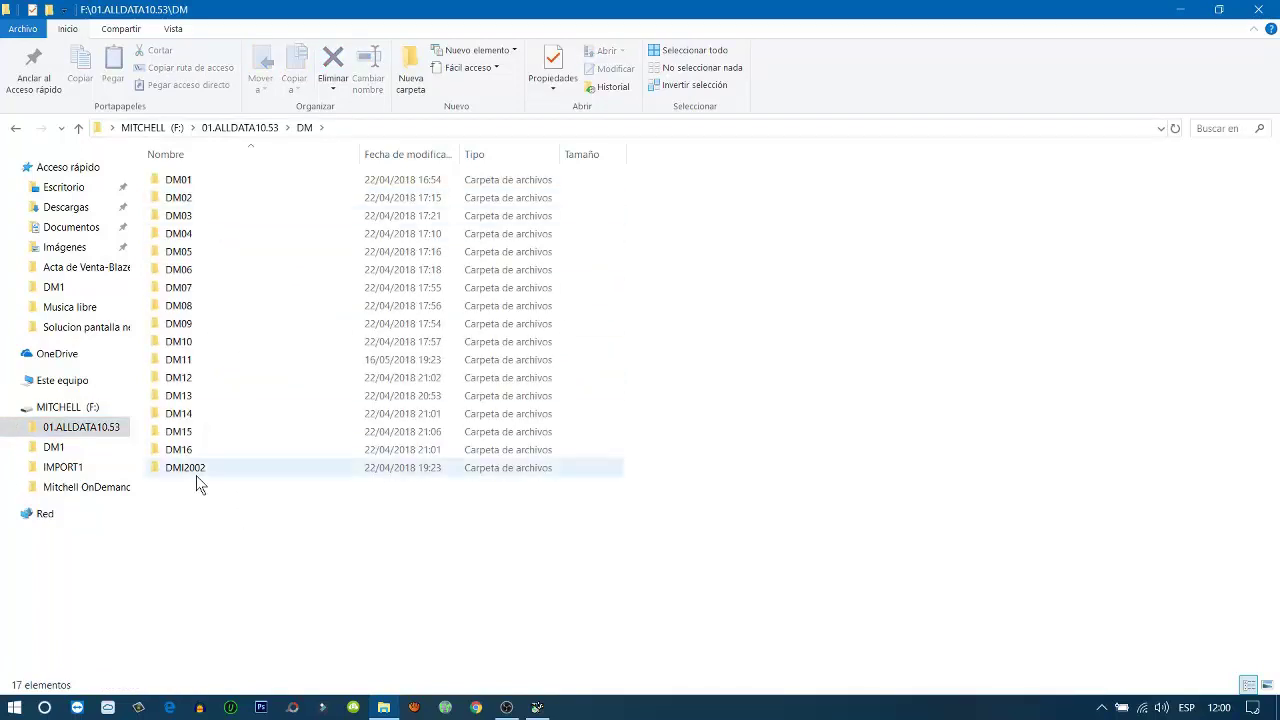
mouse_move(197, 483)
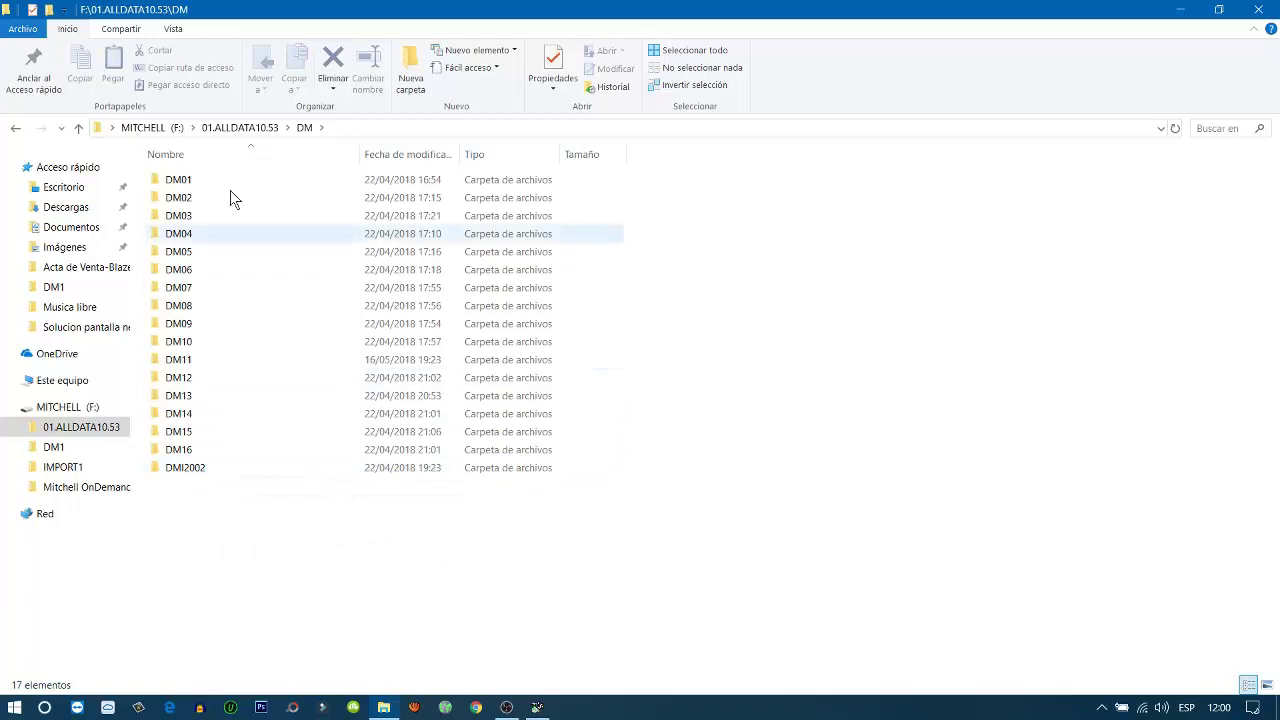
click(16, 129)
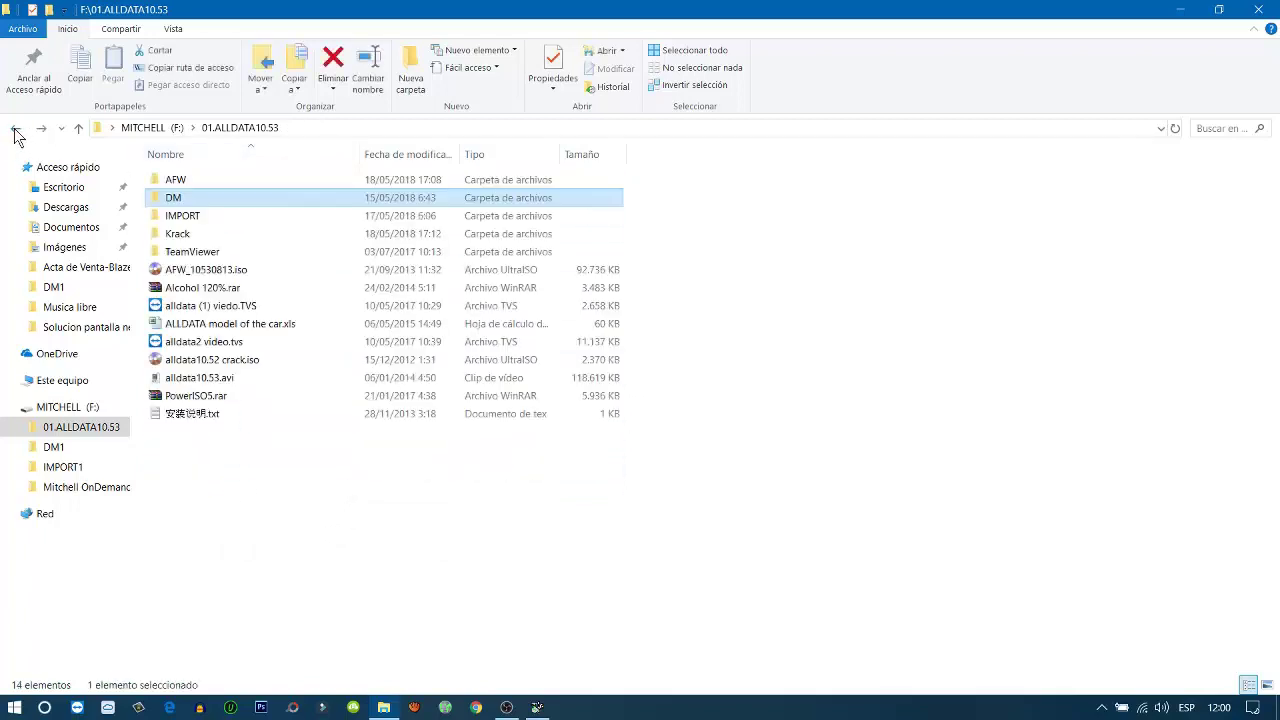
Inspect the IMPORT folder's contents, then go back to the DM02 folder
double_click(229, 218)
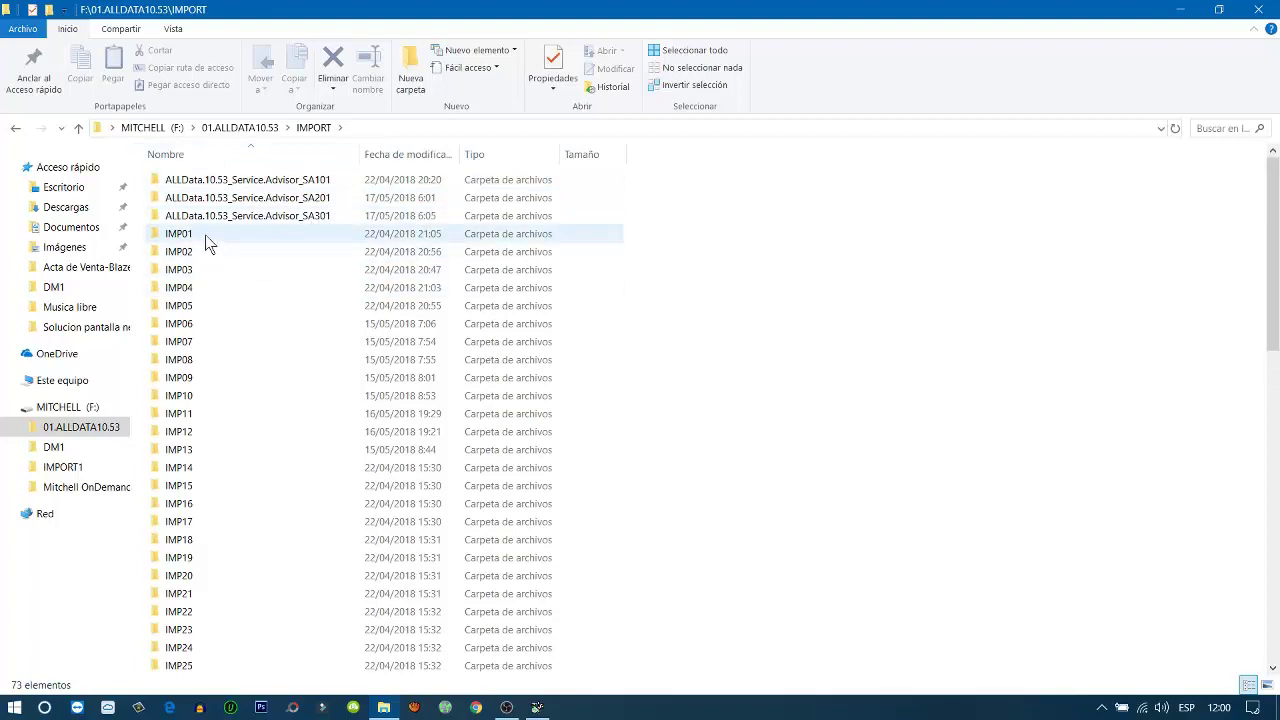
mouse_move(205, 234)
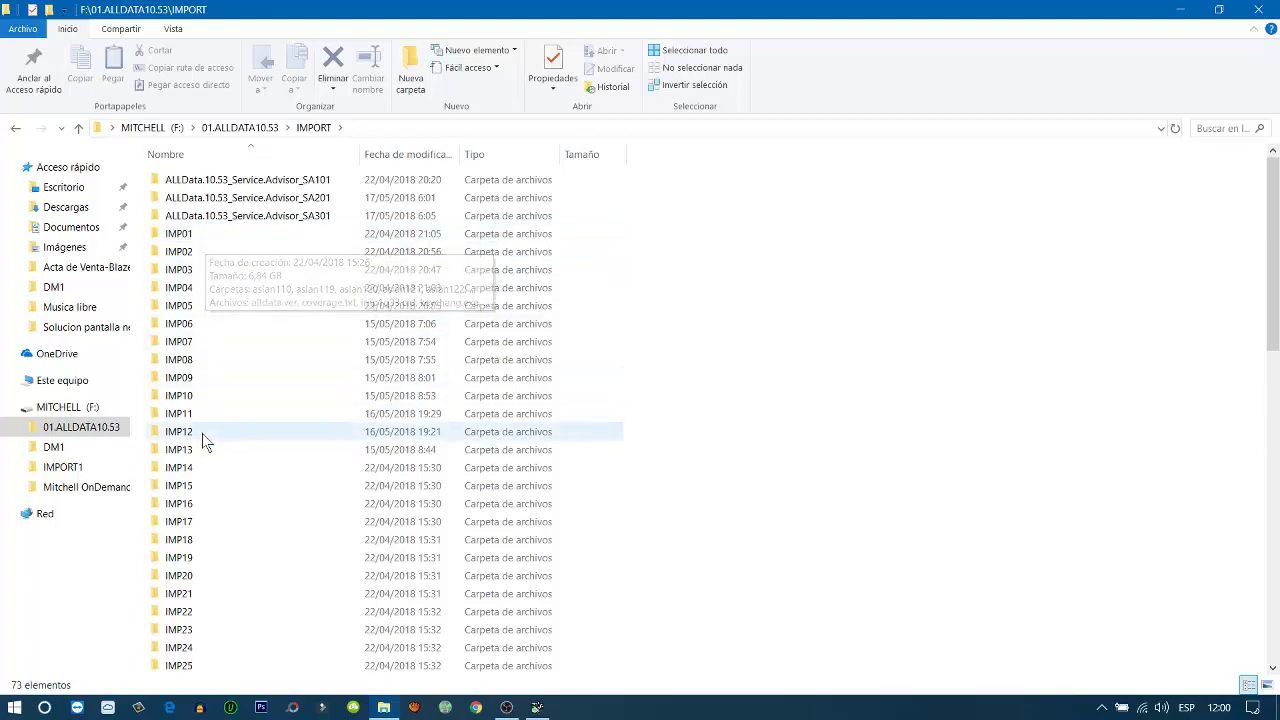
scroll(620, 435, down, 14)
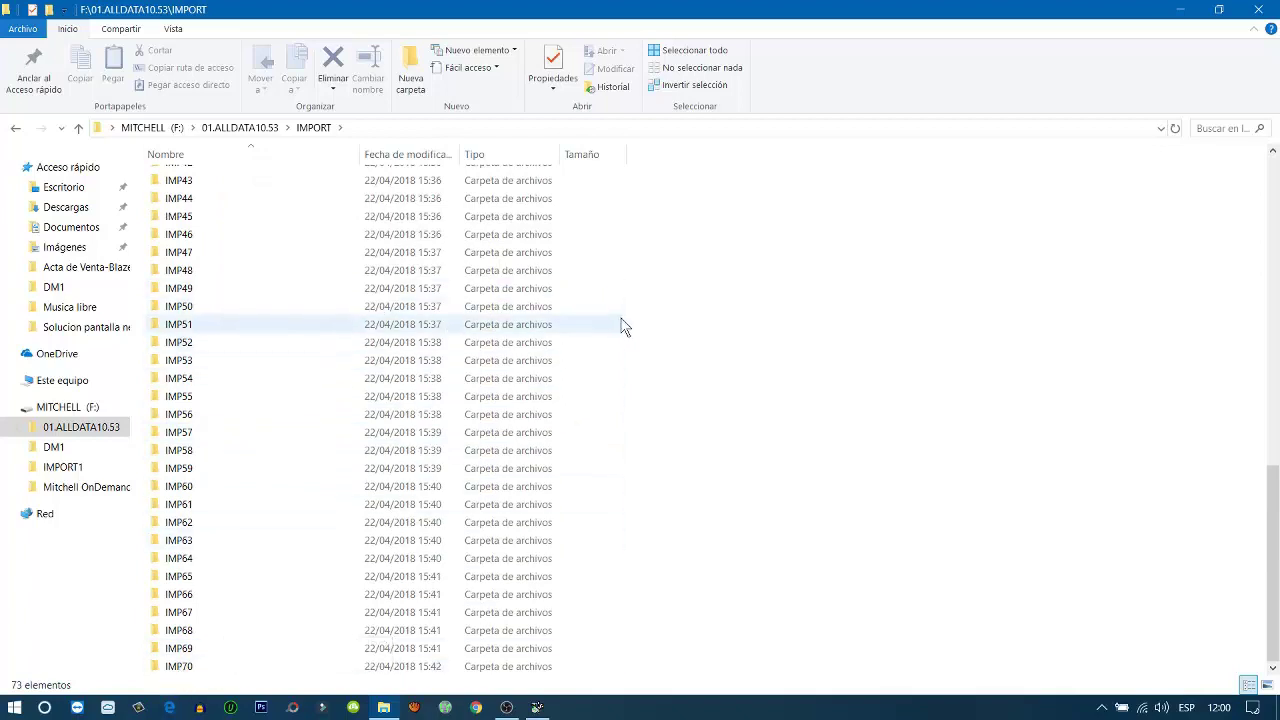
click(16, 130)
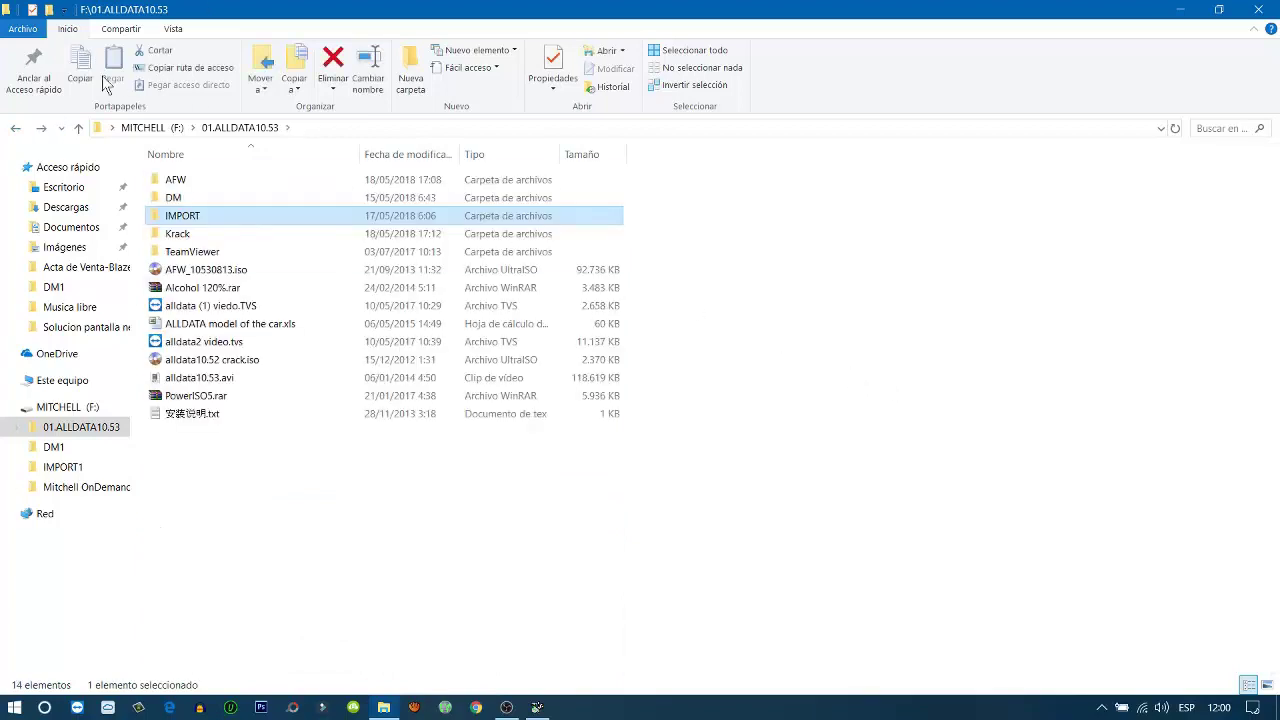
click(16, 130)
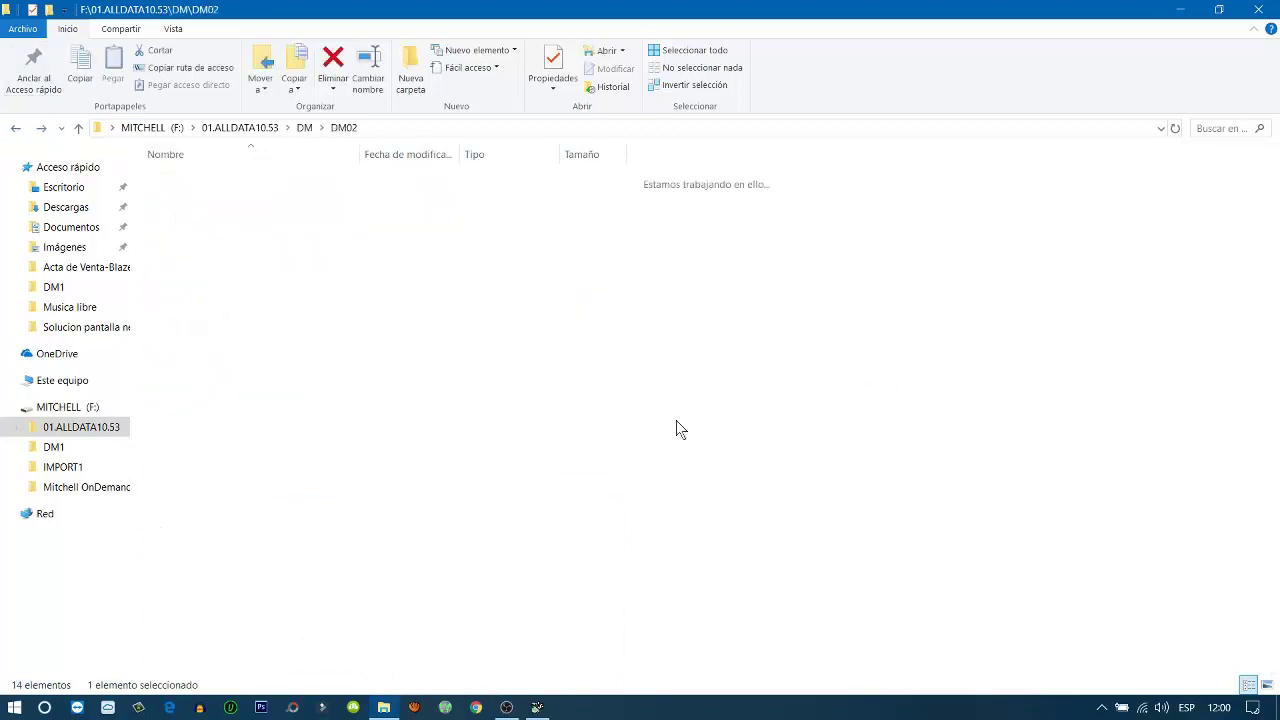
Under Diagnosis and Repair, select 2001 Audi A4 Quattro Sedan (8D2) with L4-1.8L Turbo (AWM)
click(537, 707)
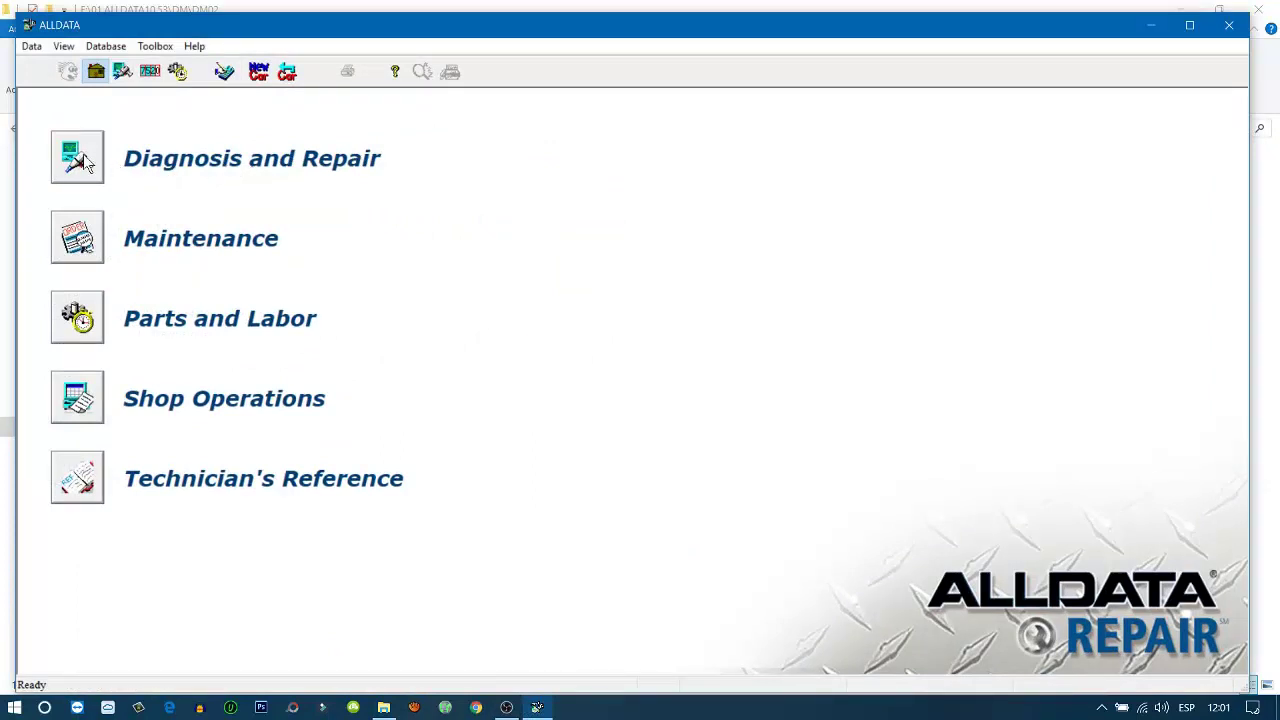
click(84, 160)
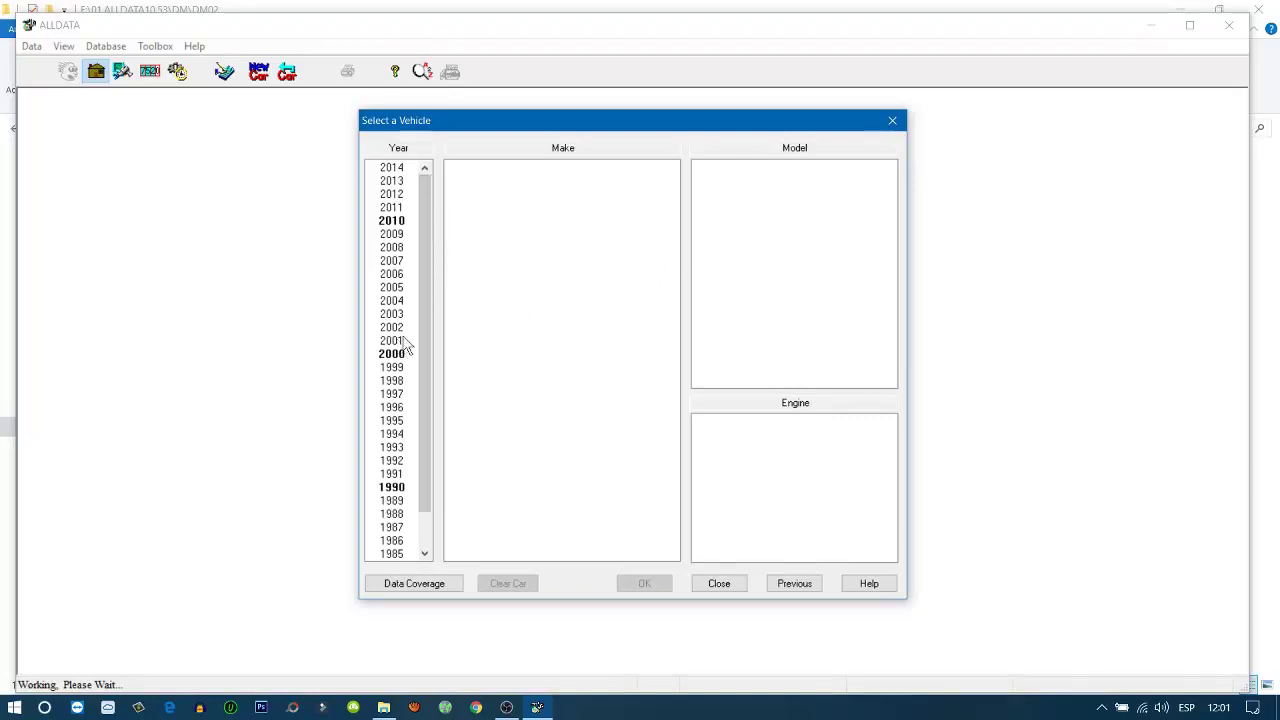
drag(426, 278, 420, 353)
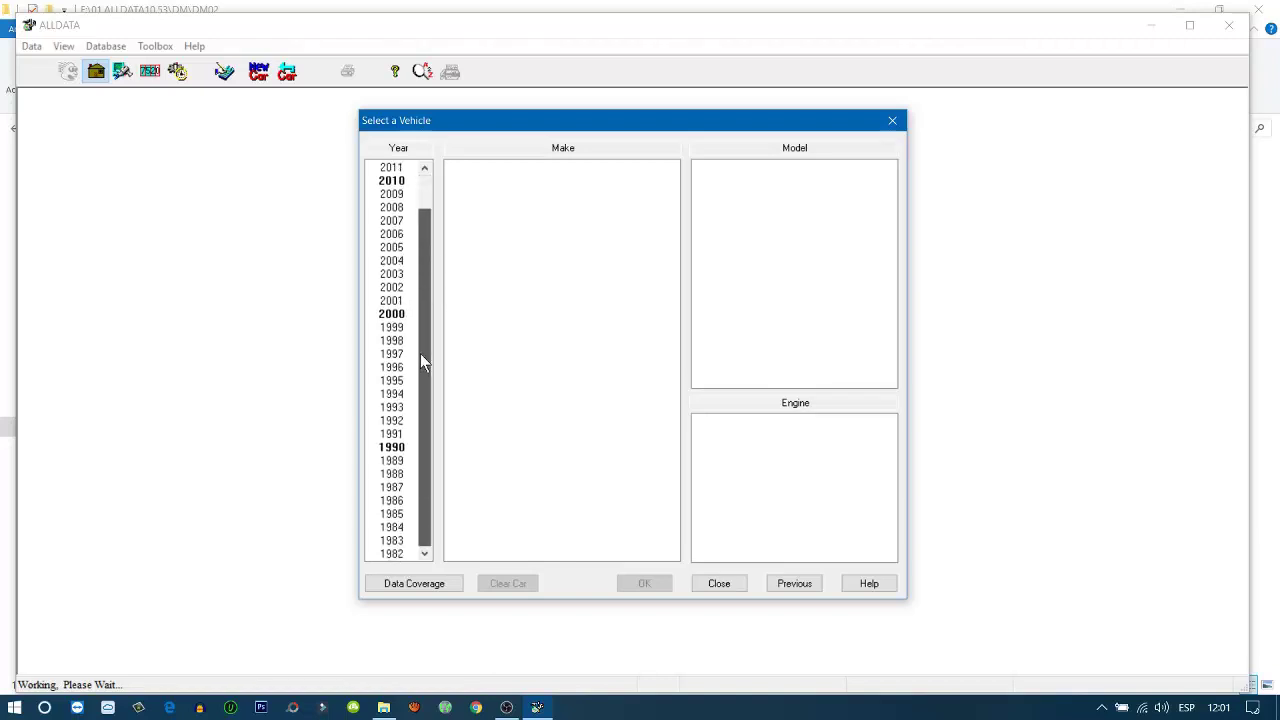
click(395, 301)
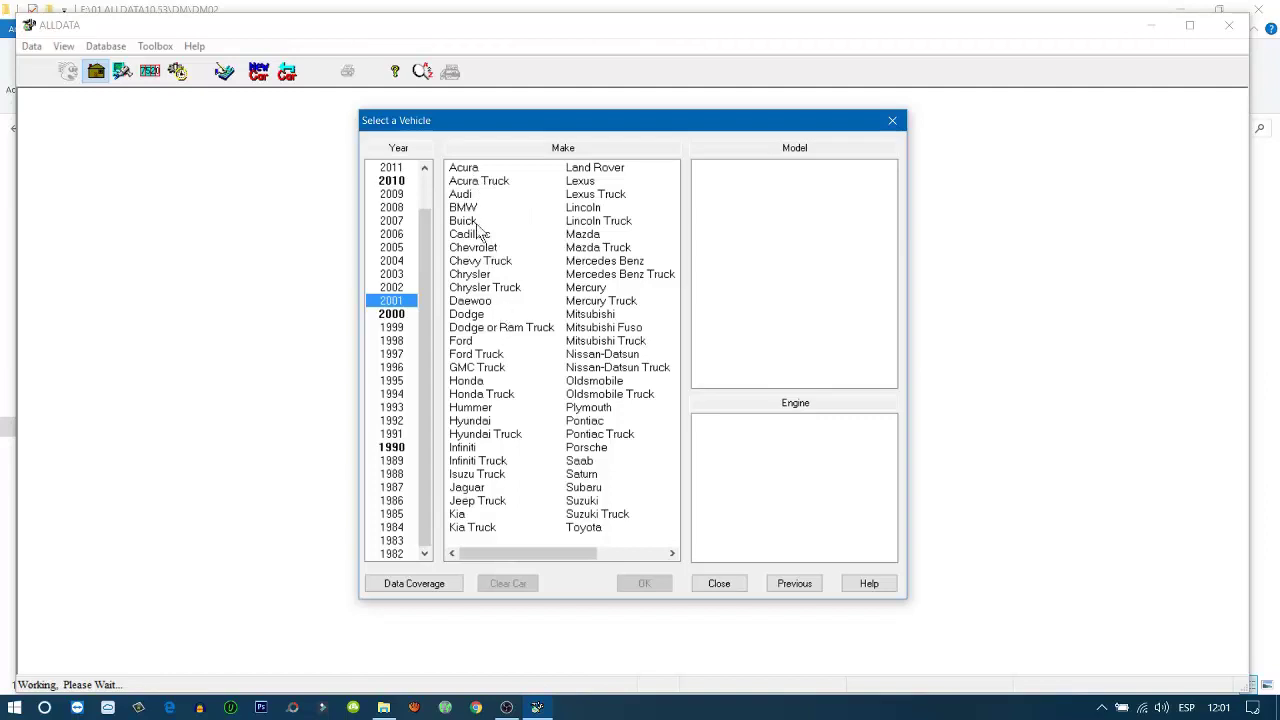
click(461, 195)
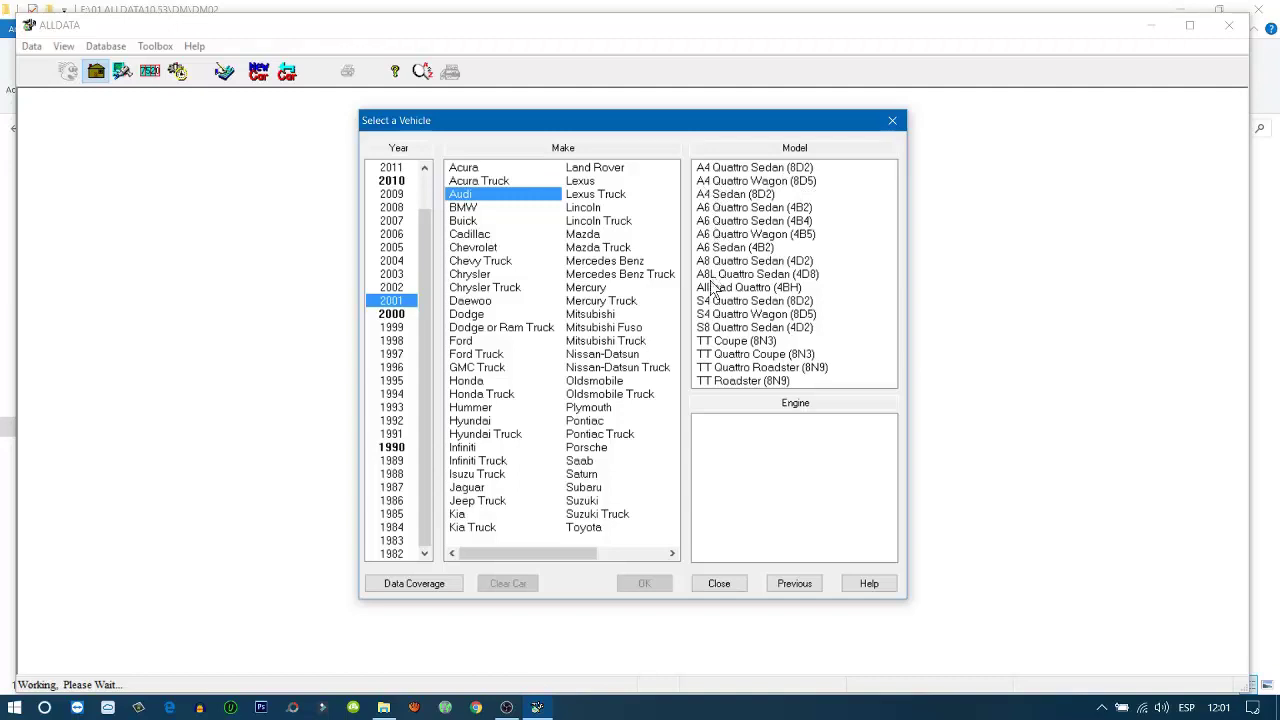
click(708, 170)
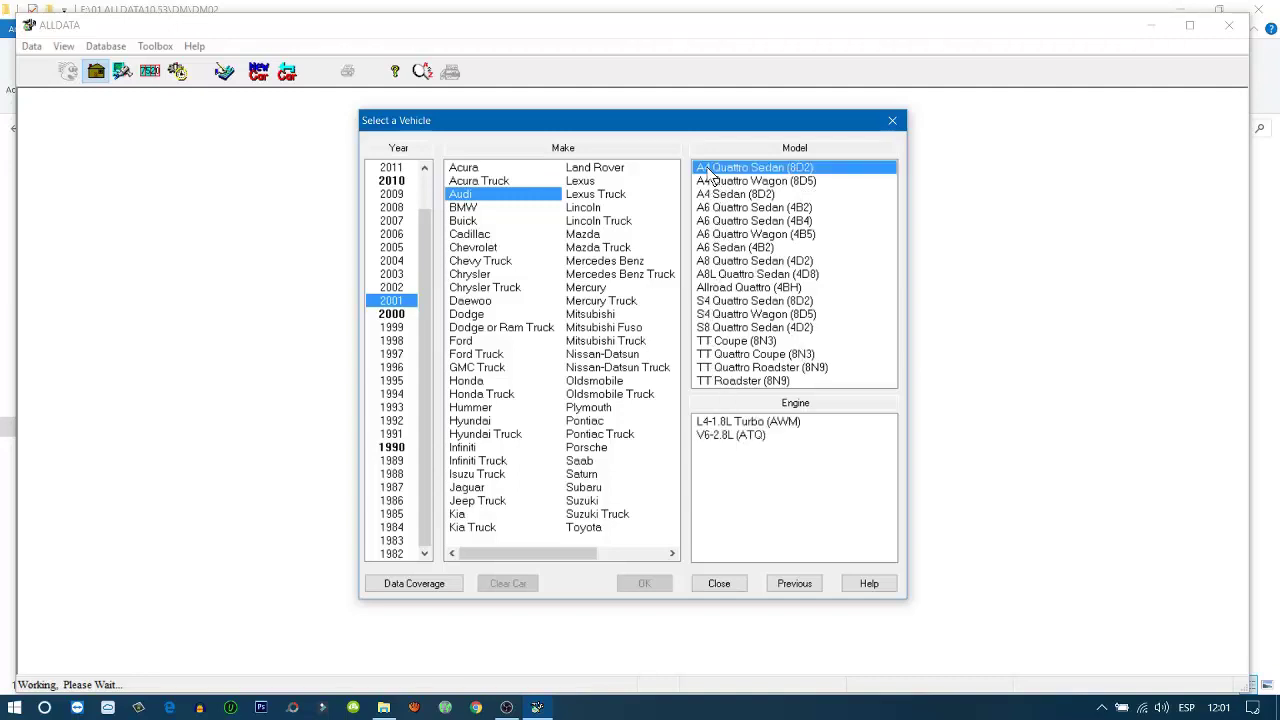
click(728, 422)
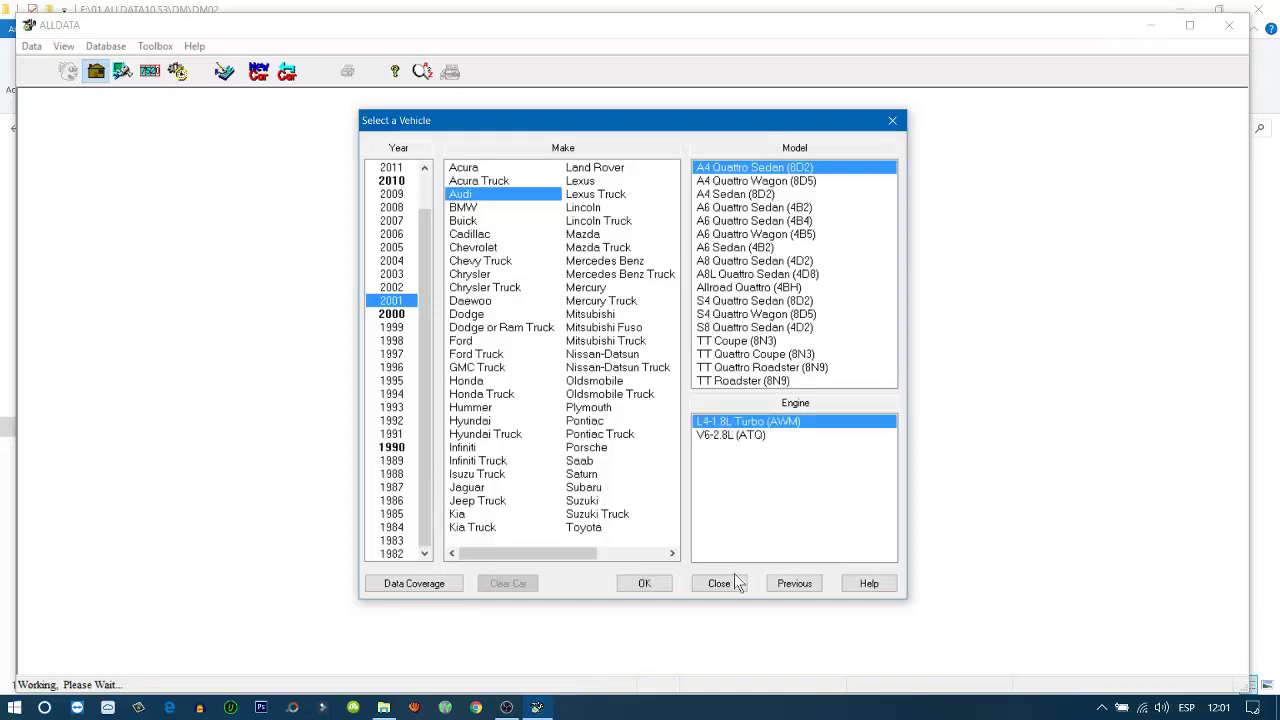
click(644, 583)
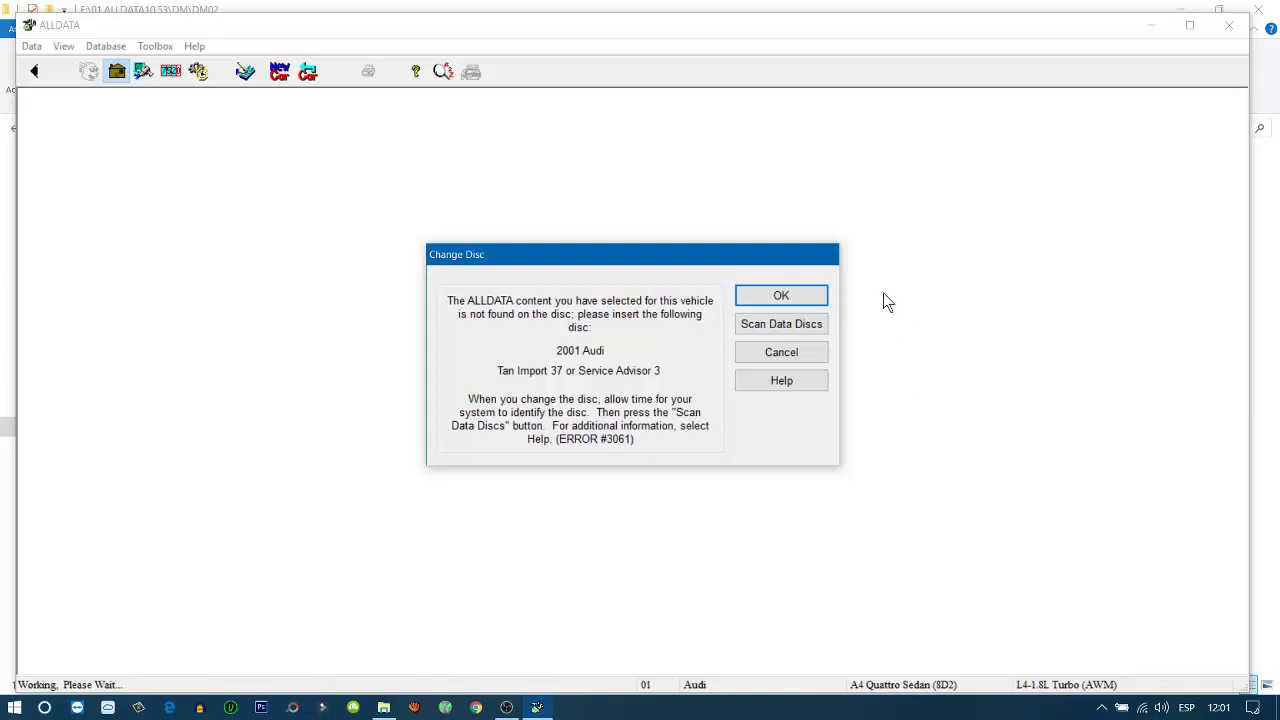
Cancel the Change Disc request for Tan Import 37 and acknowledge message #1010
click(790, 293)
click(802, 353)
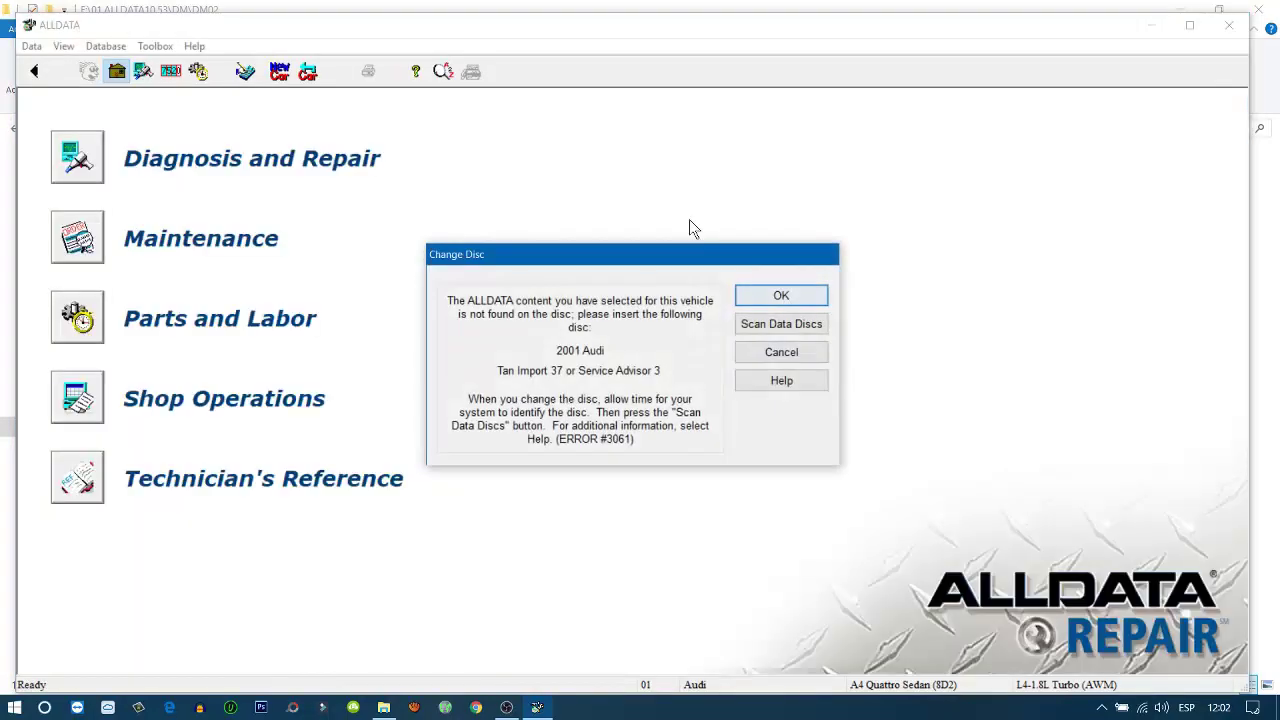
click(768, 356)
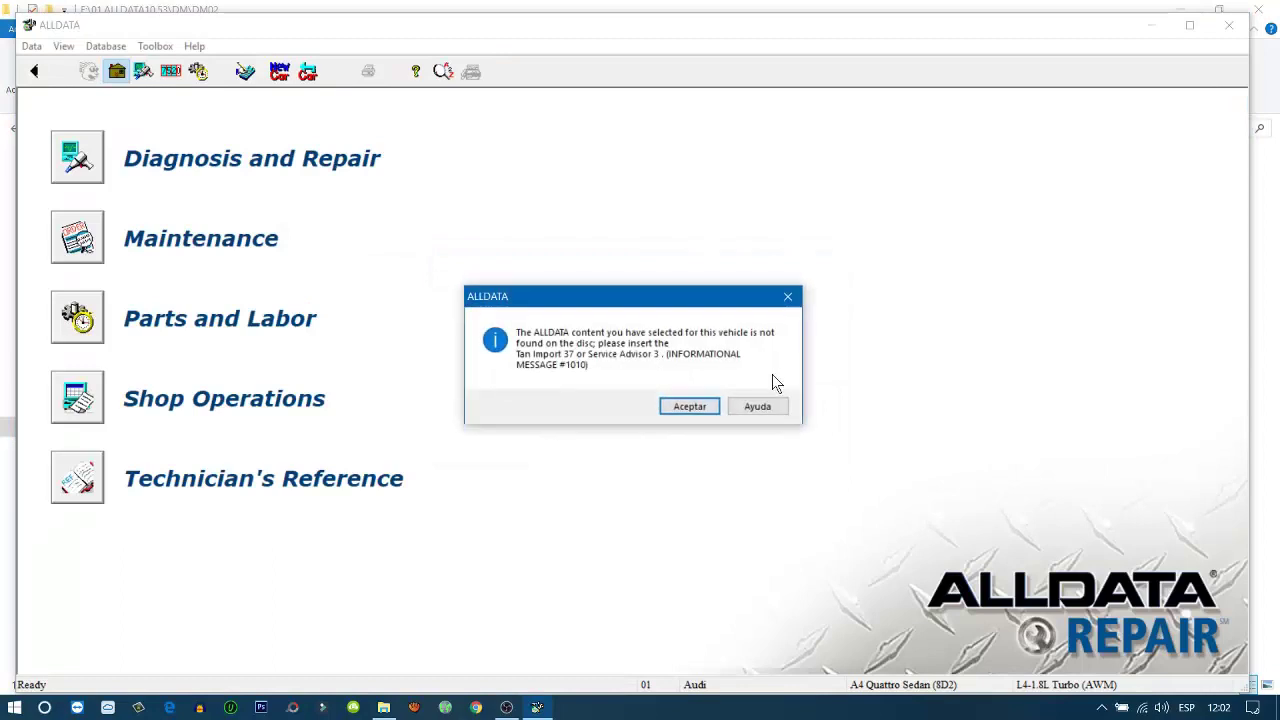
click(701, 410)
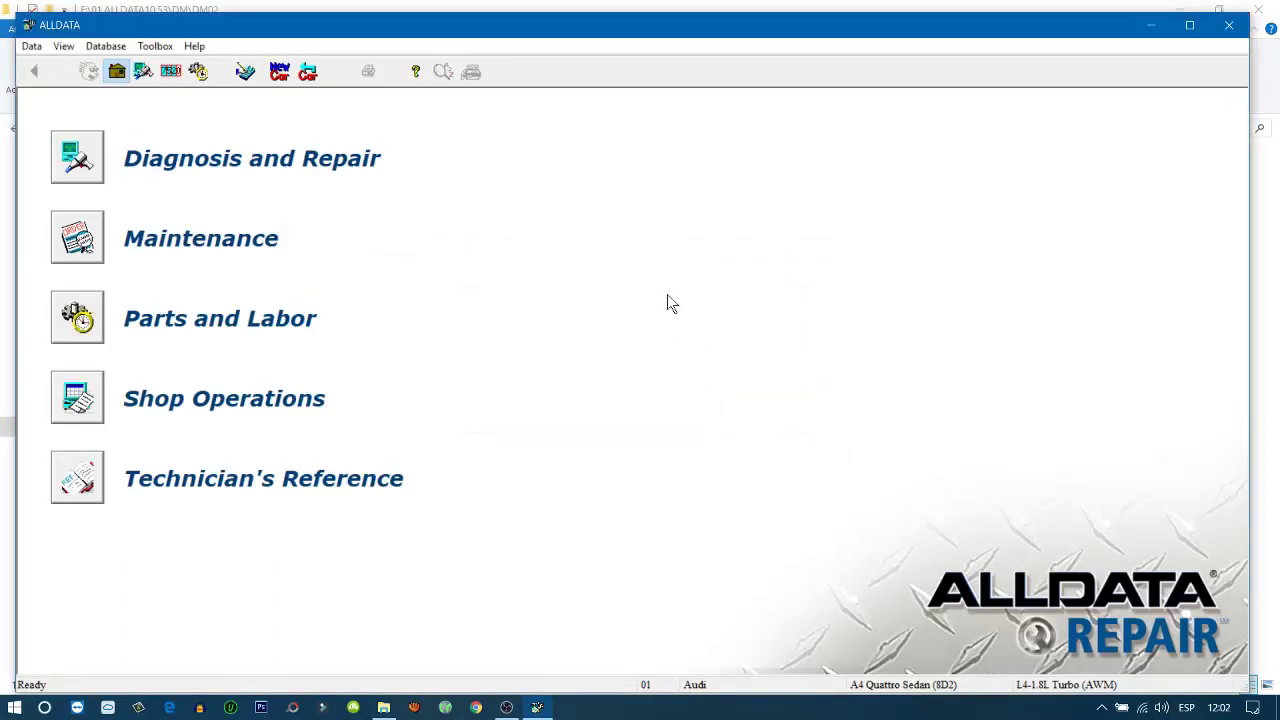